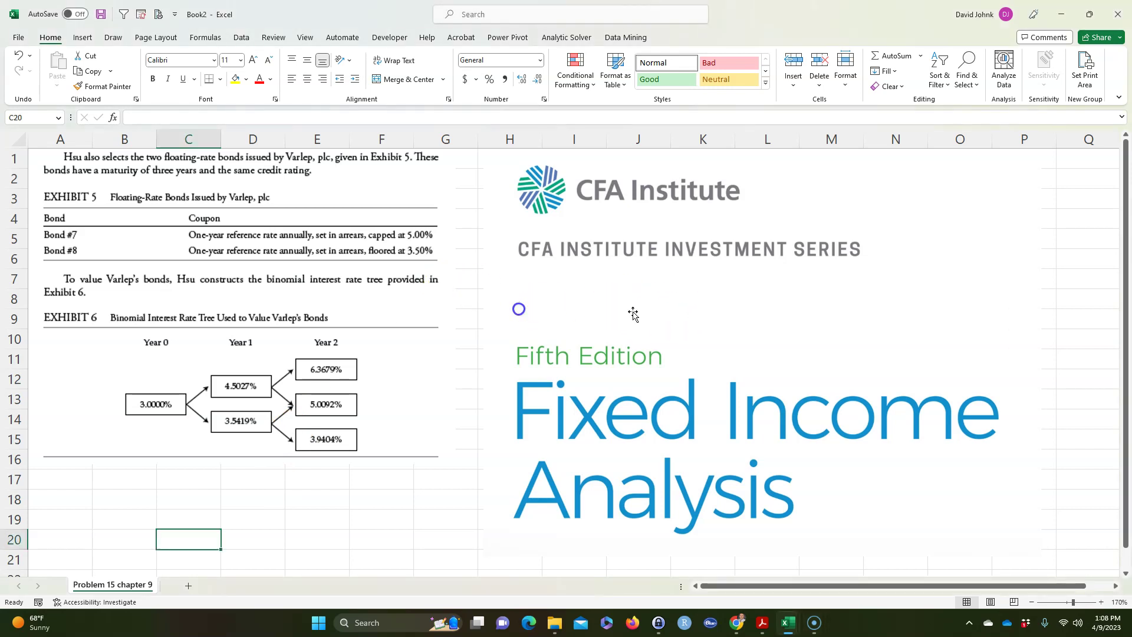
Step: Move the CFA textbook cover picture off to the right edge of the sheet
{"action": "left_click", "coordinate": [675, 311]}
{"action": "mouse_move", "coordinate": [690, 311]}
{"action": "left_mouse_down"}
{"action": "mouse_move", "coordinate": [718, 336]}
{"action": "mouse_move", "coordinate": [731, 294]}
{"action": "mouse_move", "coordinate": [681, 312]}
{"action": "left_mouse_up"}
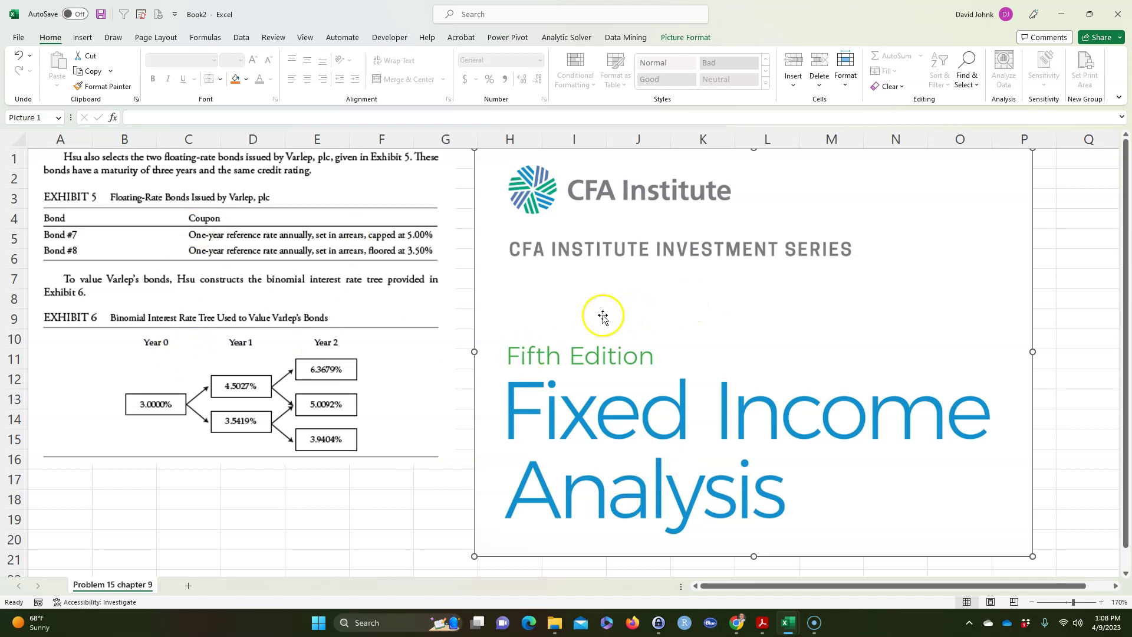
{"action": "left_click_drag", "start_coordinate": [493, 299], "coordinate": [1087, 270]}
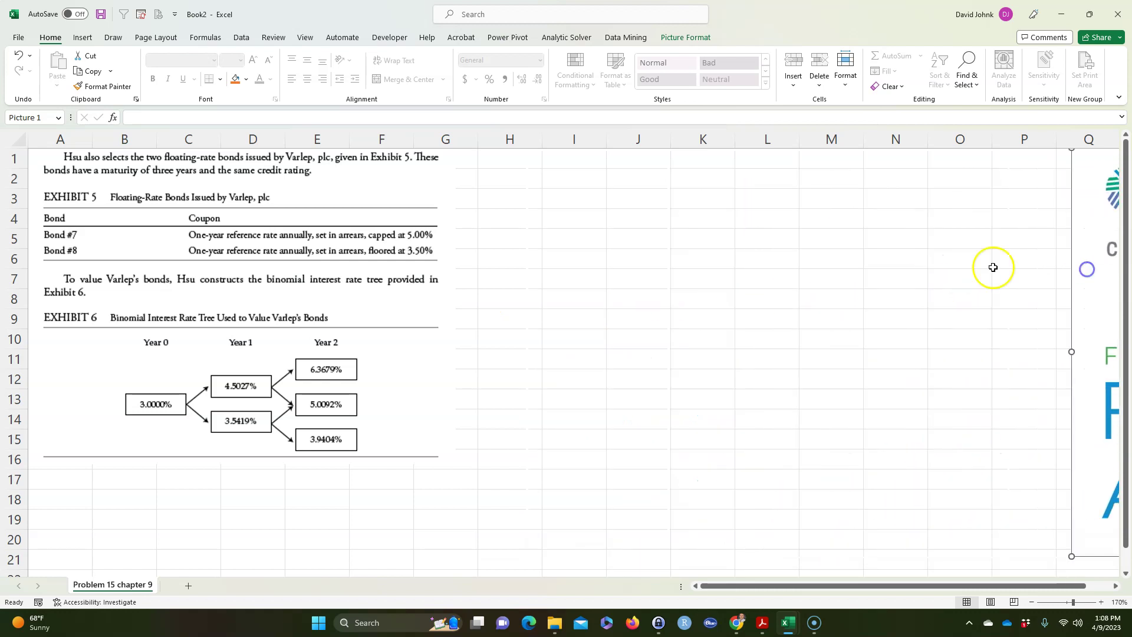
Step: Move the Exhibit 5 and 6 picture over columns H–N and copy the problem's given data
{"action": "left_click", "coordinate": [326, 182]}
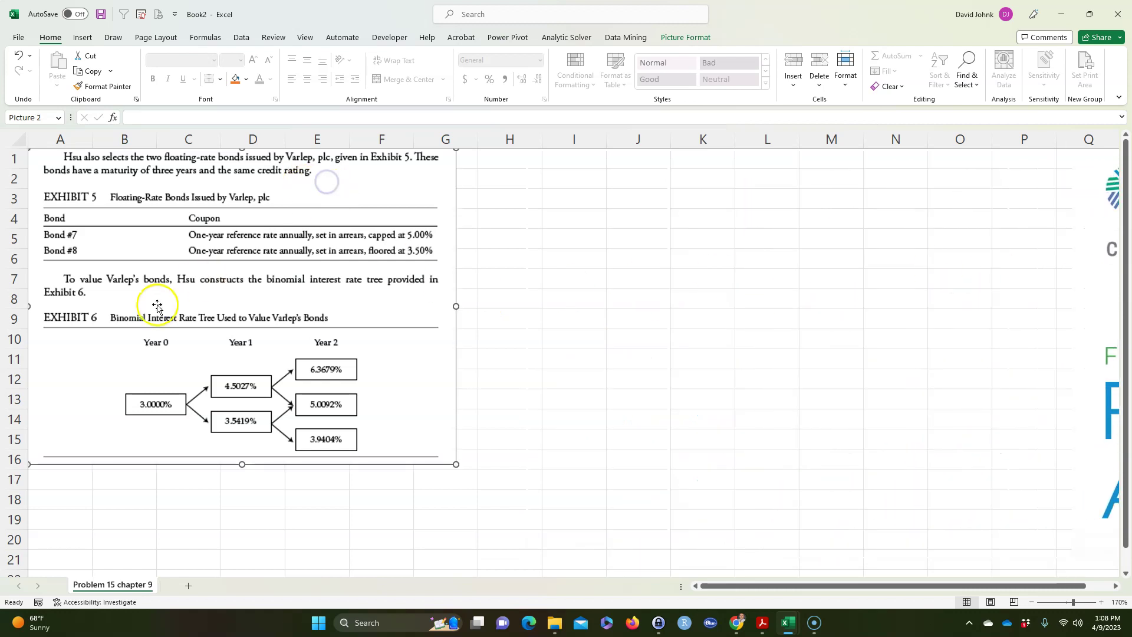
{"action": "left_click_drag", "start_coordinate": [362, 188], "coordinate": [803, 166]}
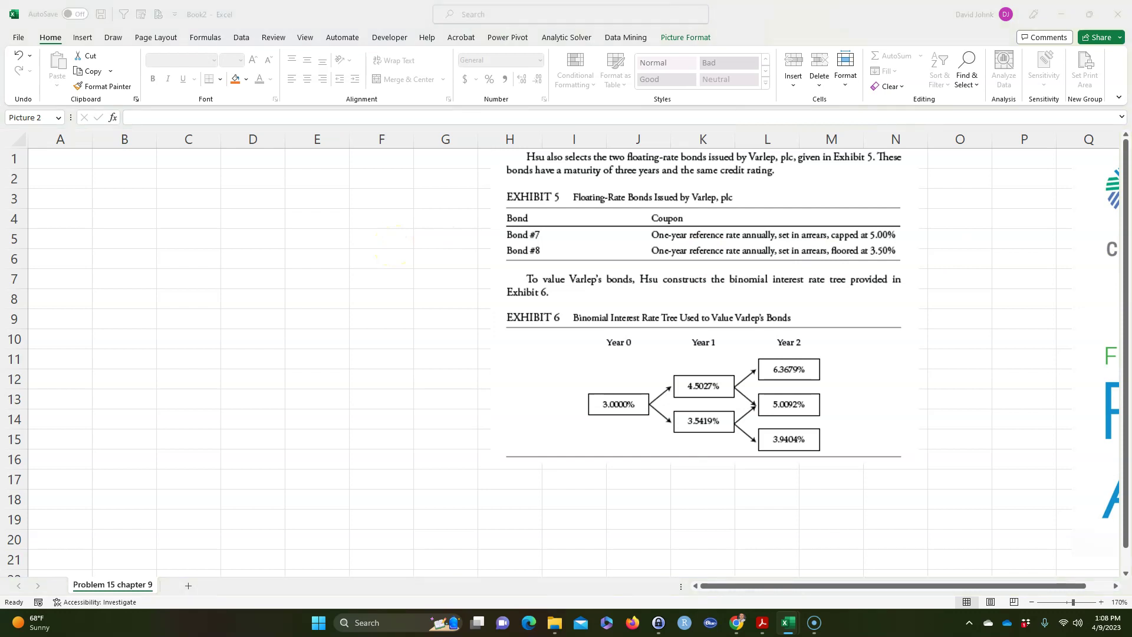
{"action": "left_click", "coordinate": [576, 236]}
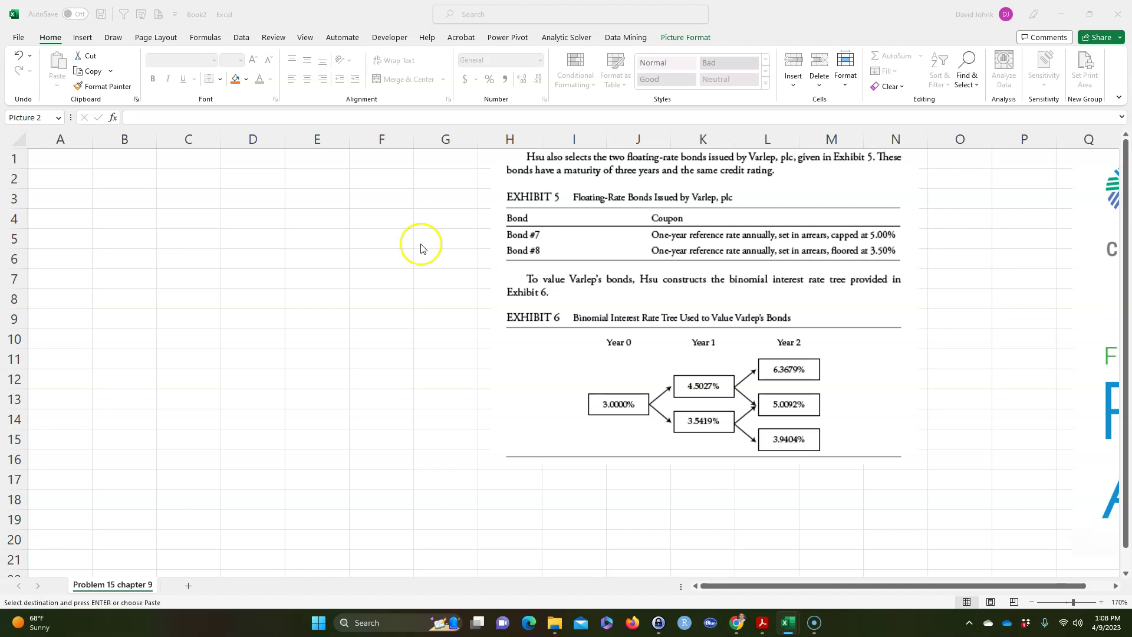
{"action": "key", "text": "ctrl+c"}
Step: Paste the Given data at A1 and fit the widths of columns A and B
{"action": "left_click", "coordinate": [53, 165]}
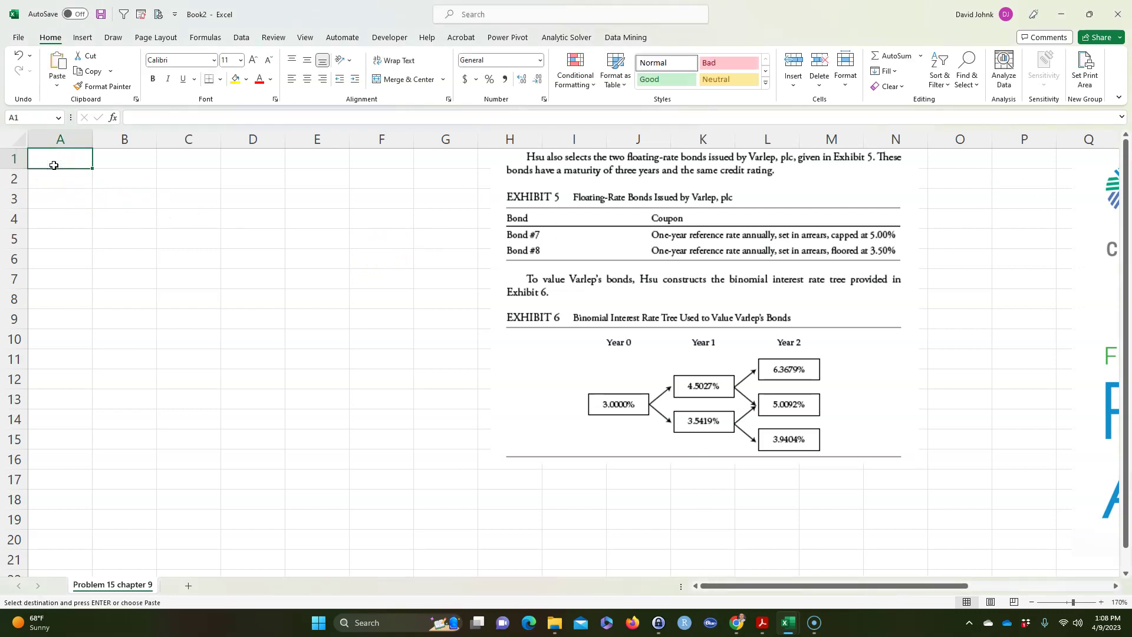
{"action": "key", "text": "ctrl+v"}
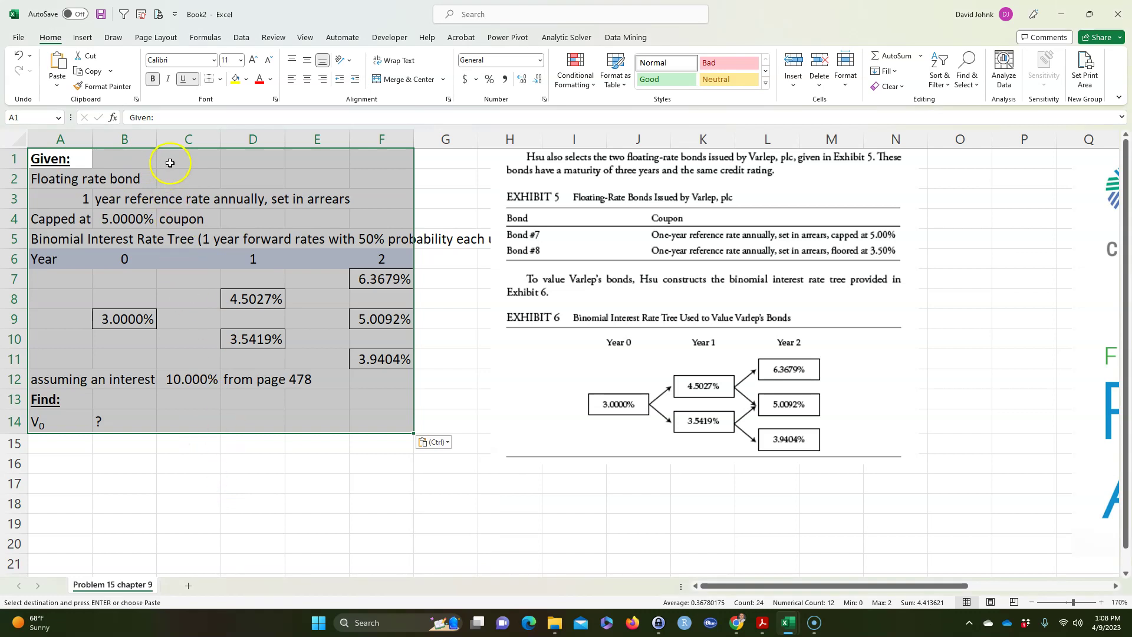
{"action": "double_click", "coordinate": [154, 138]}
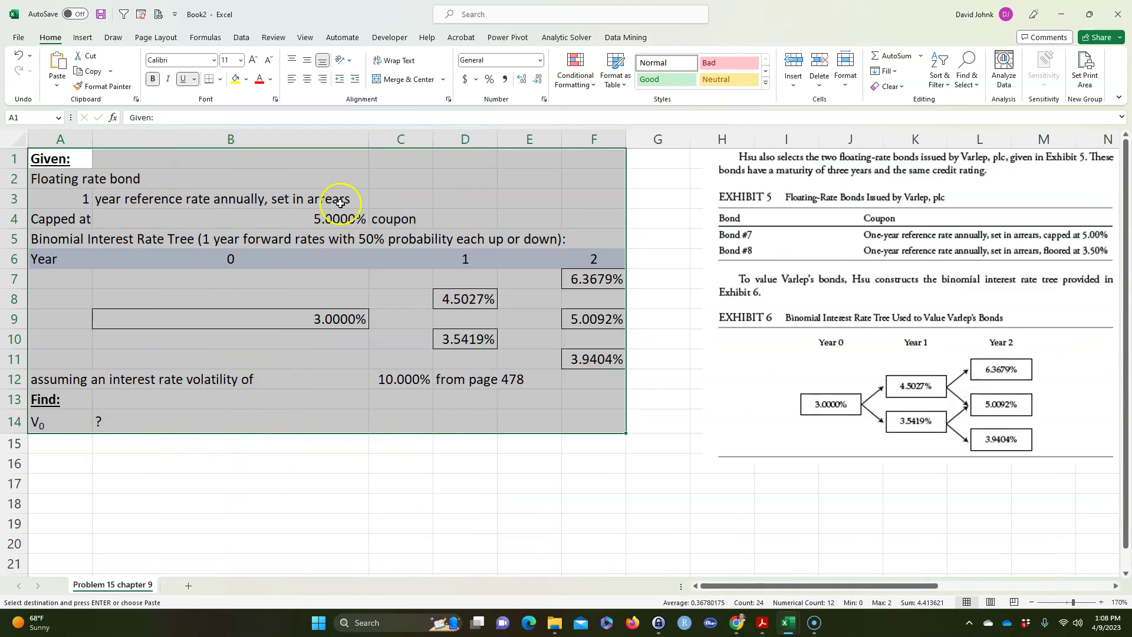
{"action": "left_click_drag", "start_coordinate": [367, 138], "coordinate": [255, 140]}
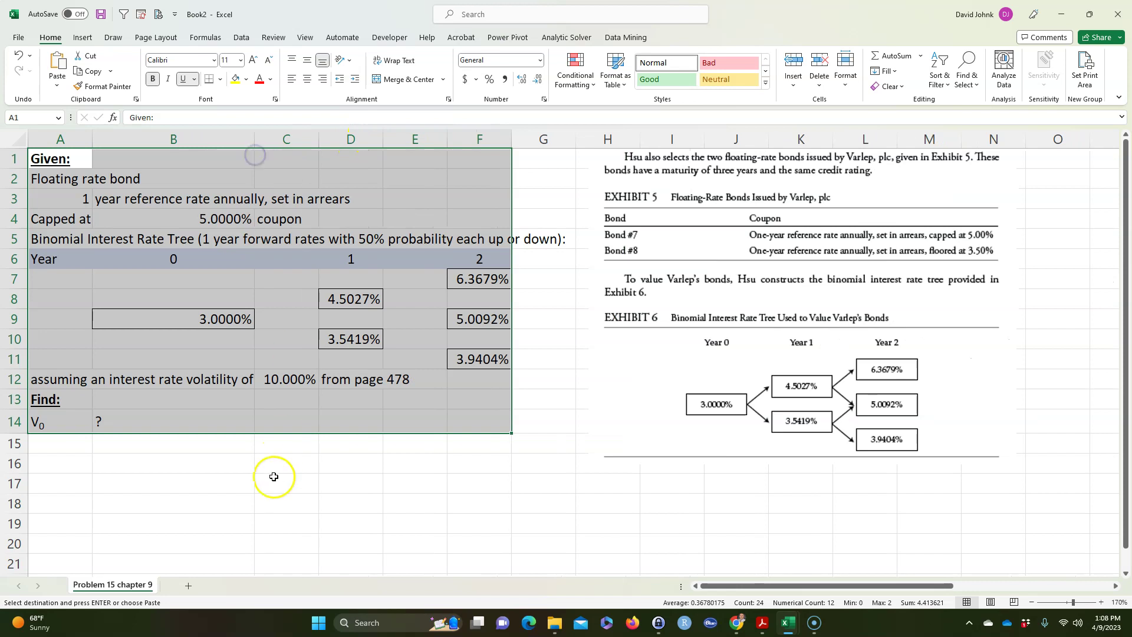
{"action": "left_click", "coordinate": [270, 513]}
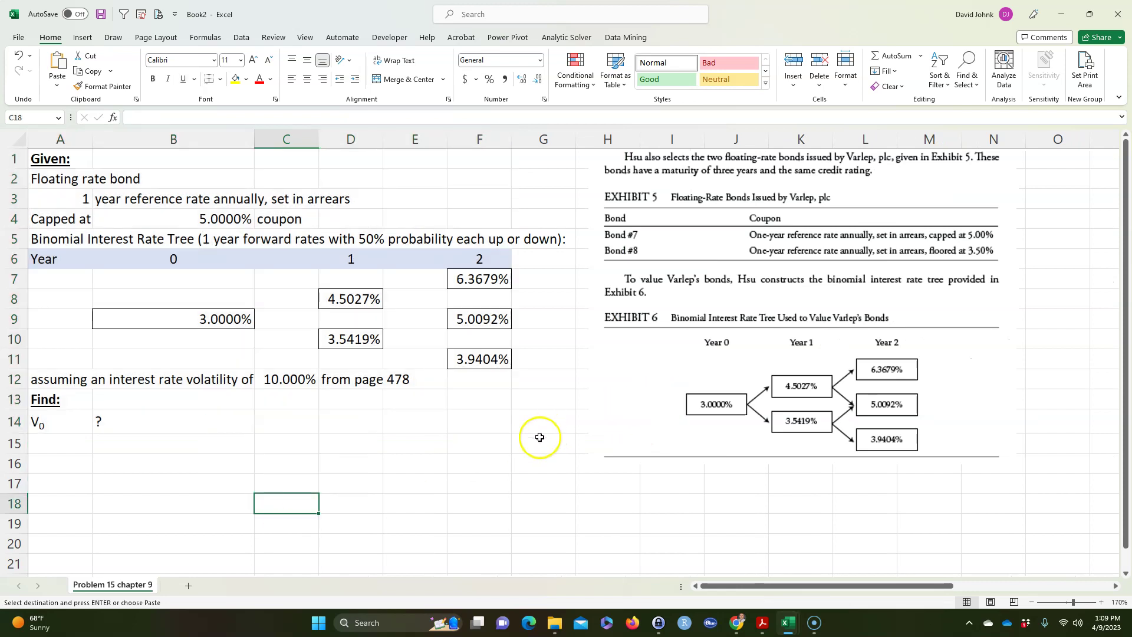
{"action": "left_click_drag", "start_coordinate": [92, 139], "coordinate": [124, 140]}
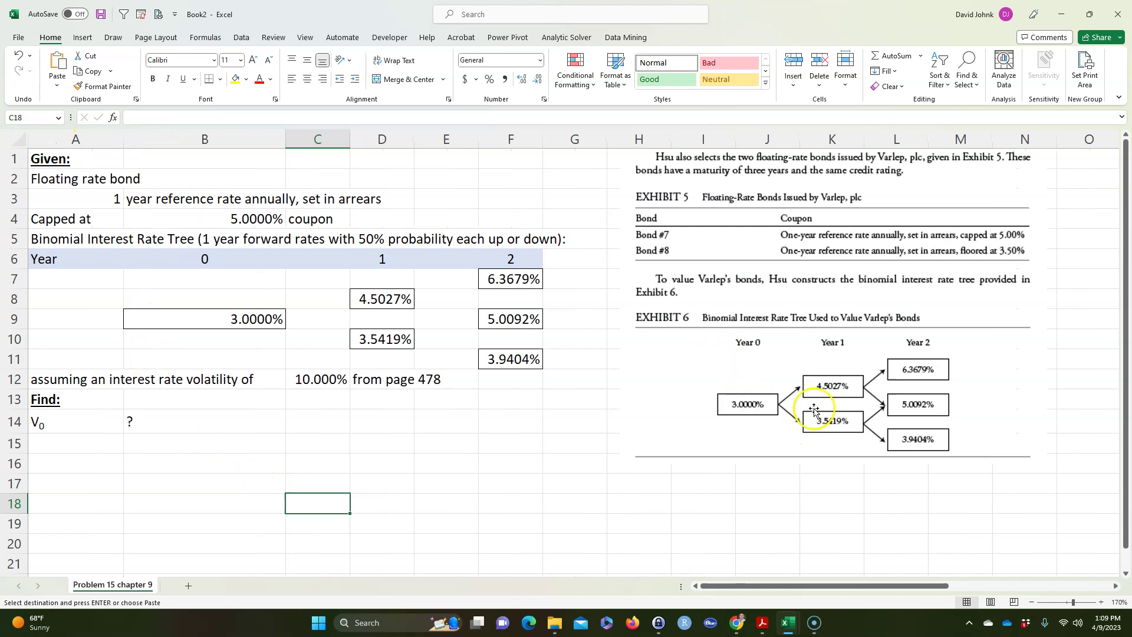
Step: Review the 6.3679% year-2 rate, the 5.0000% cap row and the set-in-arrears description
{"action": "left_click", "coordinate": [515, 286]}
{"action": "key", "text": "Escape"}
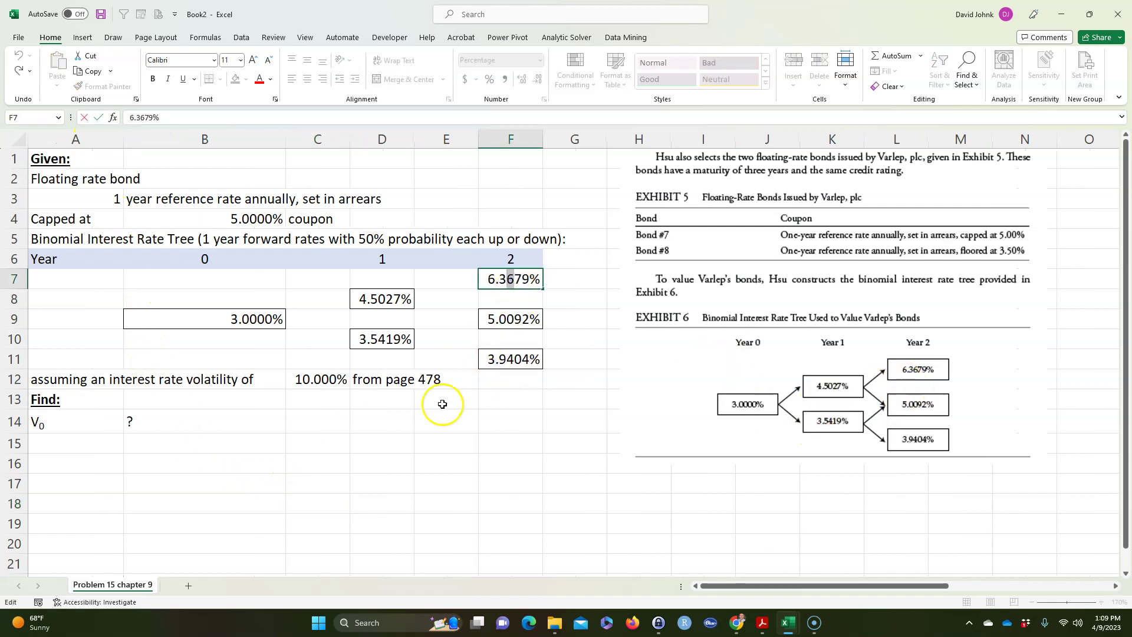
{"action": "left_click", "coordinate": [447, 464]}
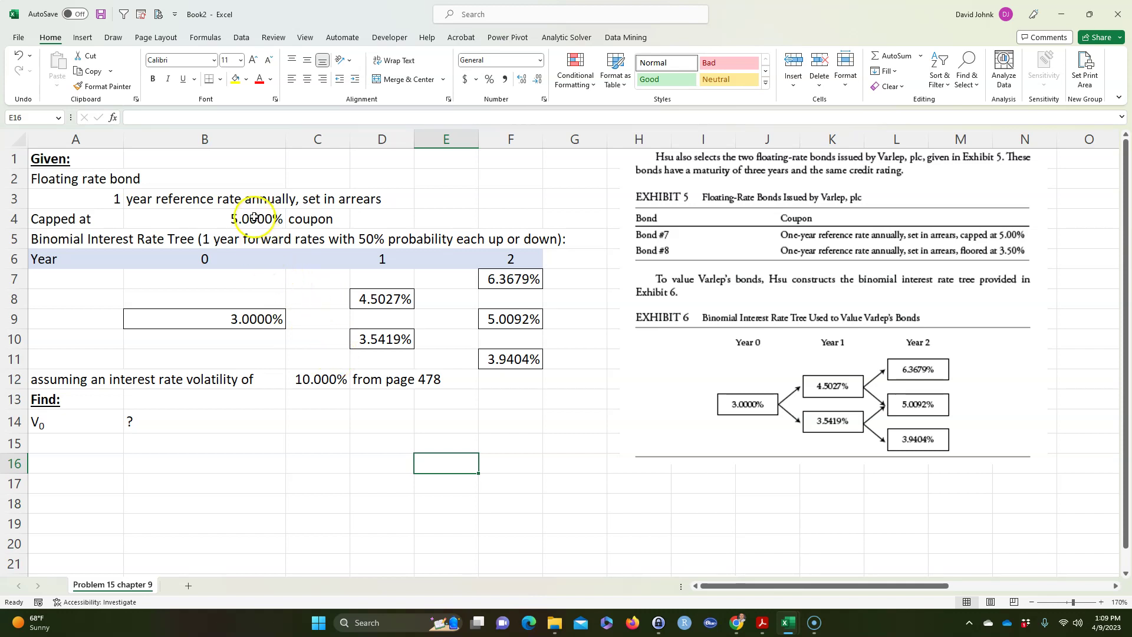
{"action": "left_click_drag", "start_coordinate": [92, 218], "coordinate": [177, 220]}
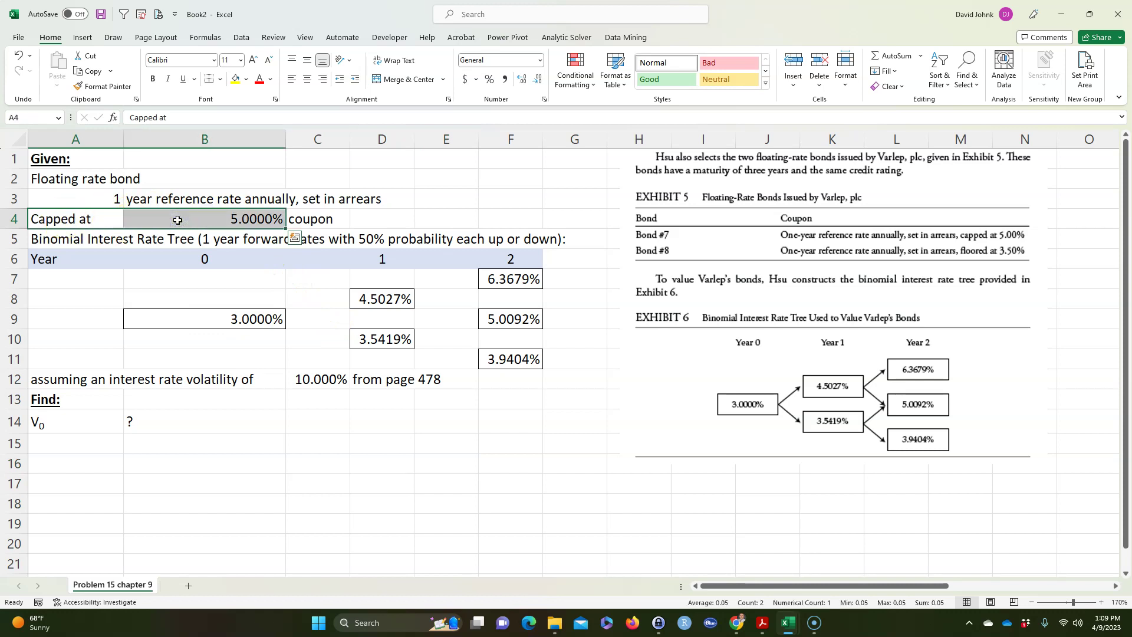
{"action": "left_click", "coordinate": [88, 199]}
{"action": "left_click", "coordinate": [329, 203]}
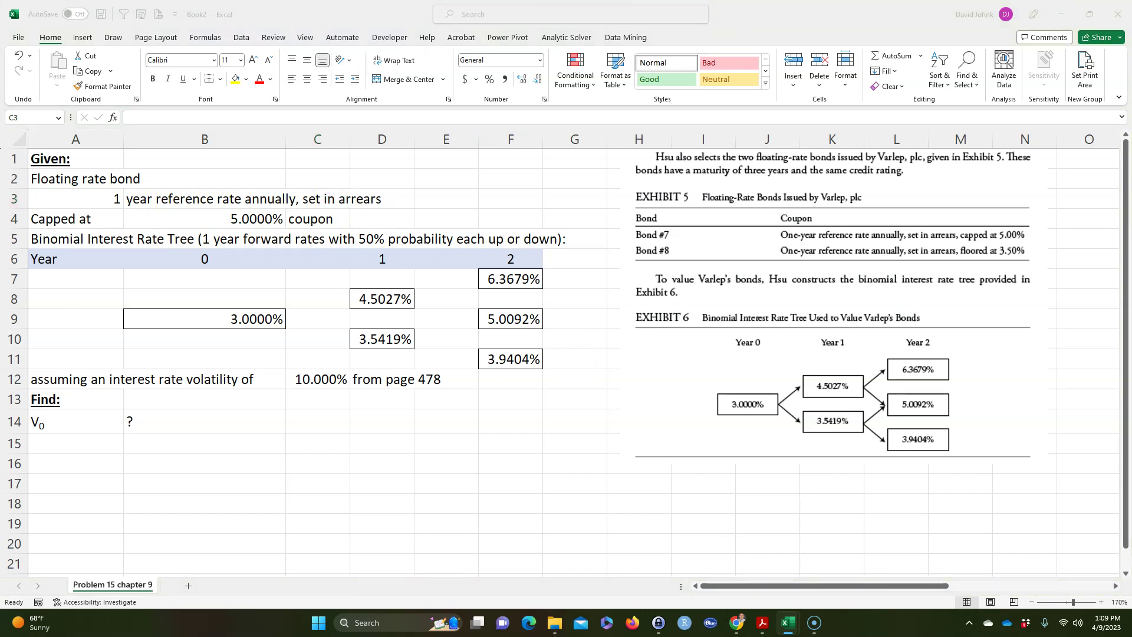
Step: Move the exhibit picture further right and paste the set-in-arrears explanation at H2
{"action": "key", "text": "ctrl+c"}
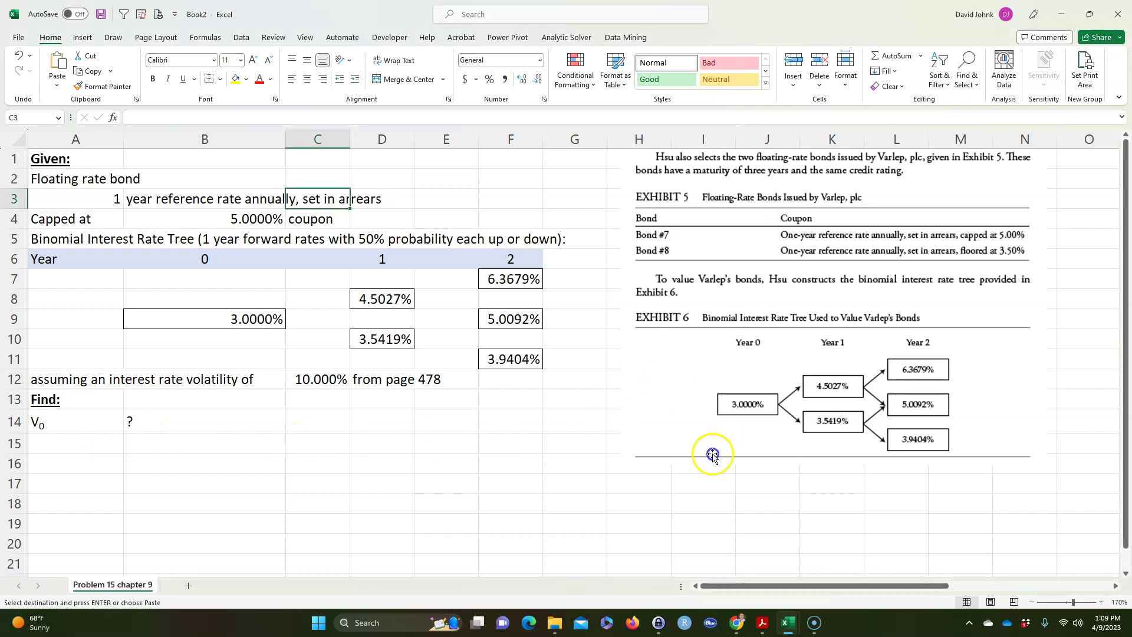
{"action": "key", "text": "ctrl+v"}
{"action": "left_click_drag", "start_coordinate": [700, 417], "coordinate": [1032, 517]}
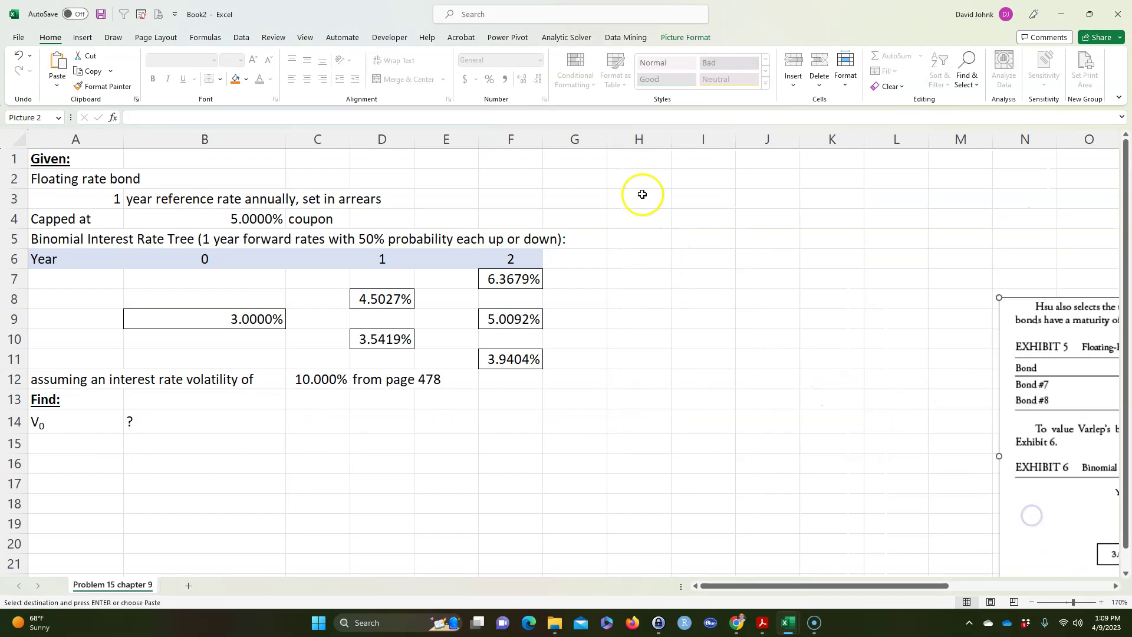
{"action": "left_click", "coordinate": [633, 177]}
{"action": "key", "text": "ctrl+v"}
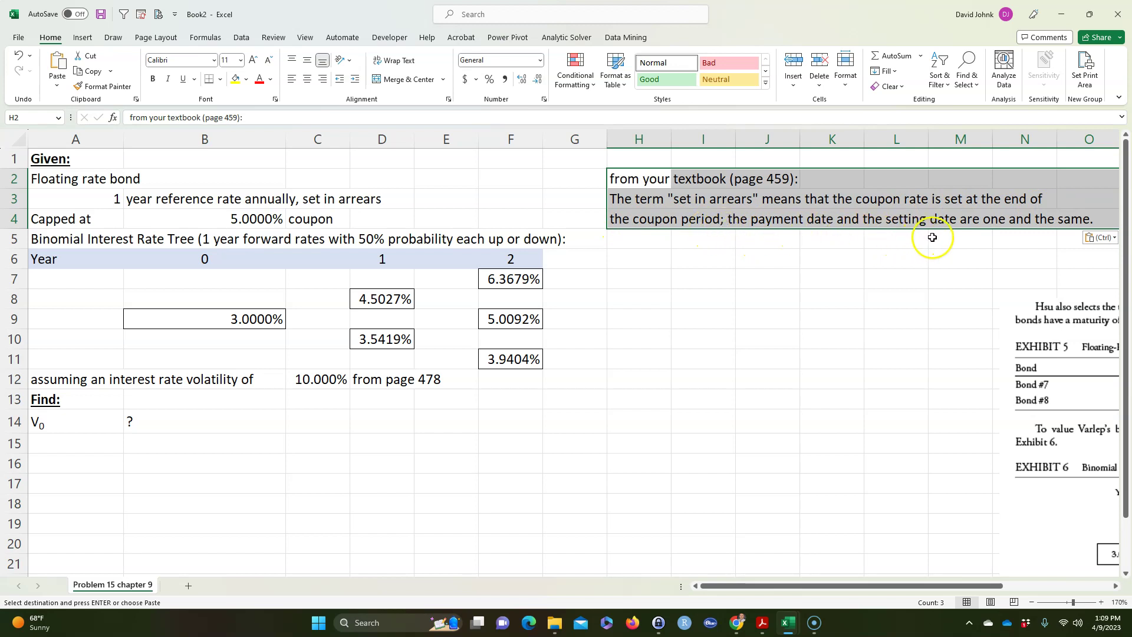
{"action": "left_click", "coordinate": [806, 292]}
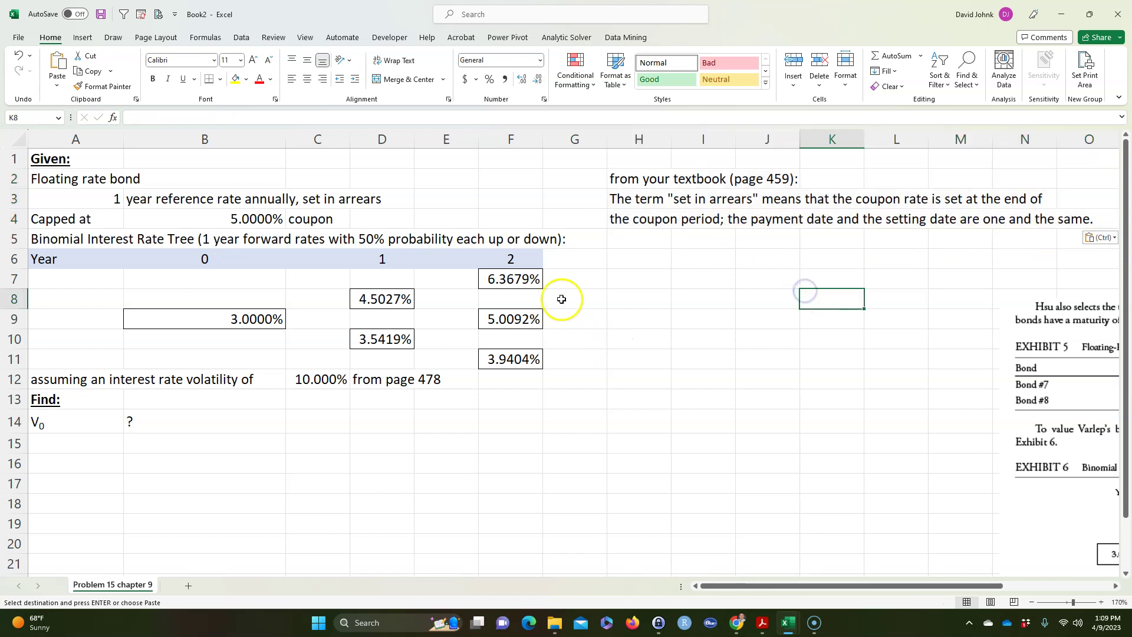
Step: Review the 6.3679% and 5.0092% year-2 rates, the 5.0000% cap row and the rate tree
{"action": "left_click", "coordinate": [509, 280]}
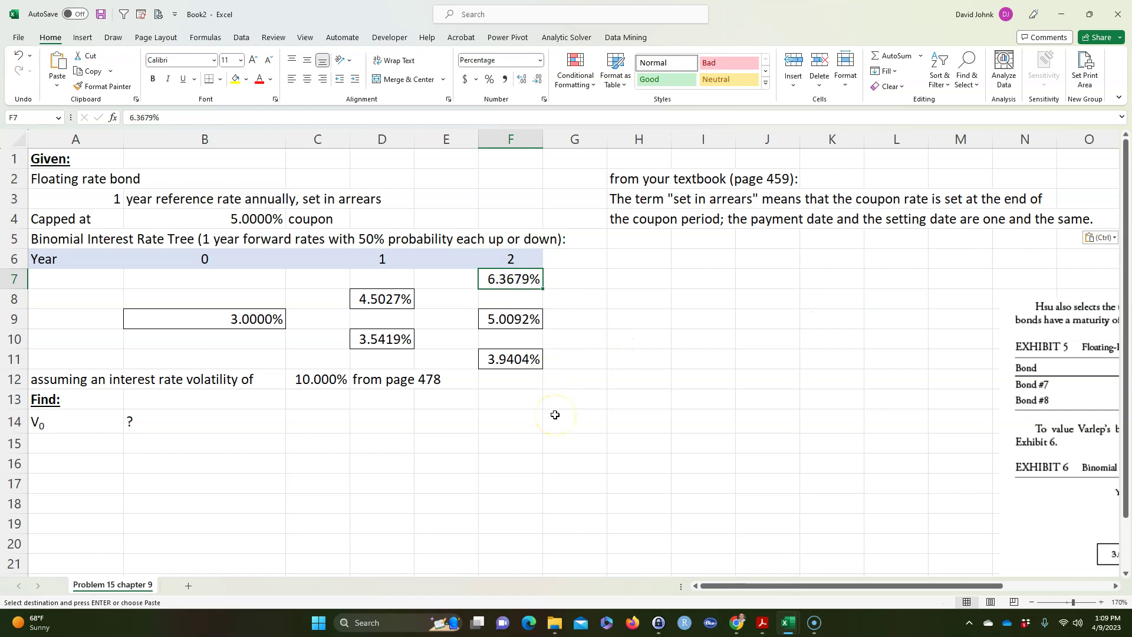
{"action": "left_click", "coordinate": [502, 320]}
{"action": "left_click", "coordinate": [505, 281]}
{"action": "left_click", "coordinate": [487, 414]}
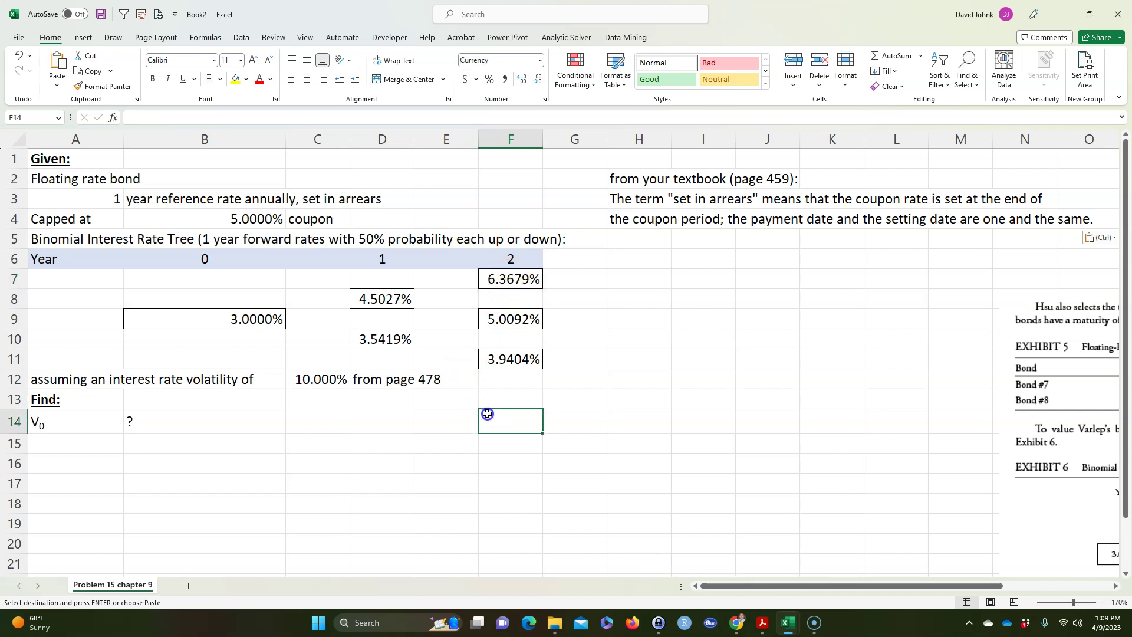
{"action": "left_click_drag", "start_coordinate": [56, 218], "coordinate": [147, 218]}
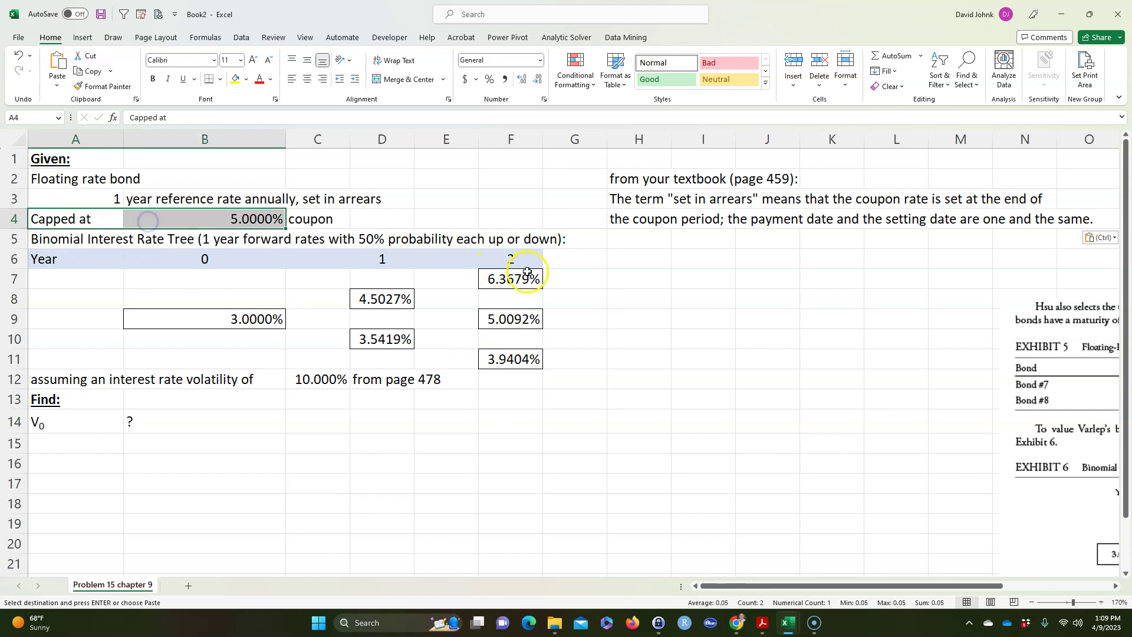
{"action": "left_click", "coordinate": [510, 280]}
{"action": "left_click", "coordinate": [404, 428]}
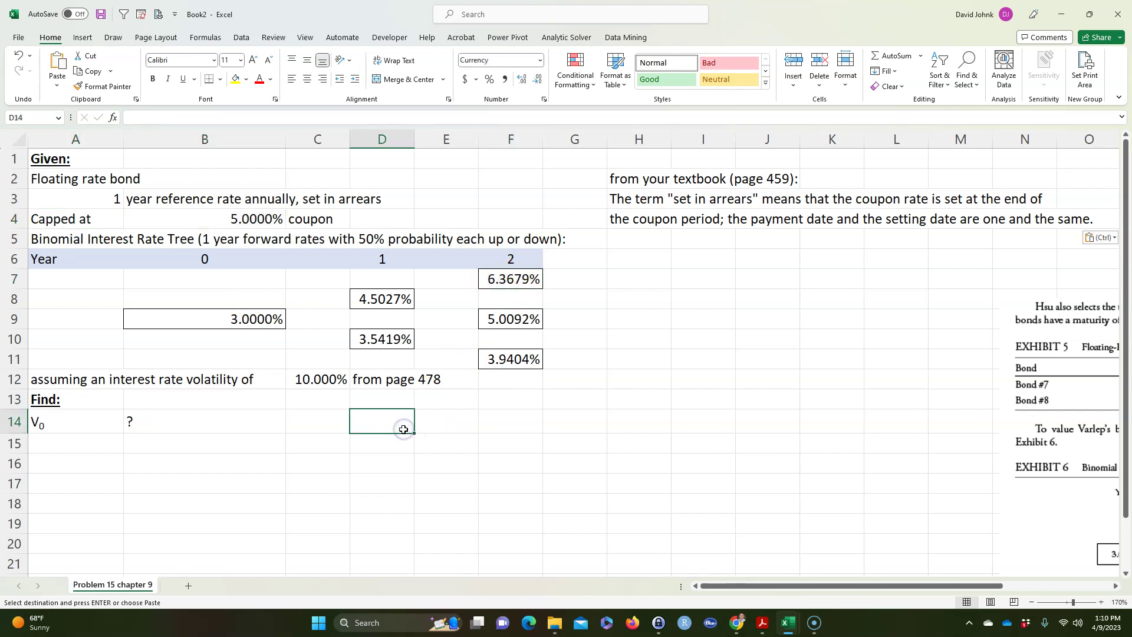
{"action": "left_click_drag", "start_coordinate": [204, 281], "coordinate": [496, 365]}
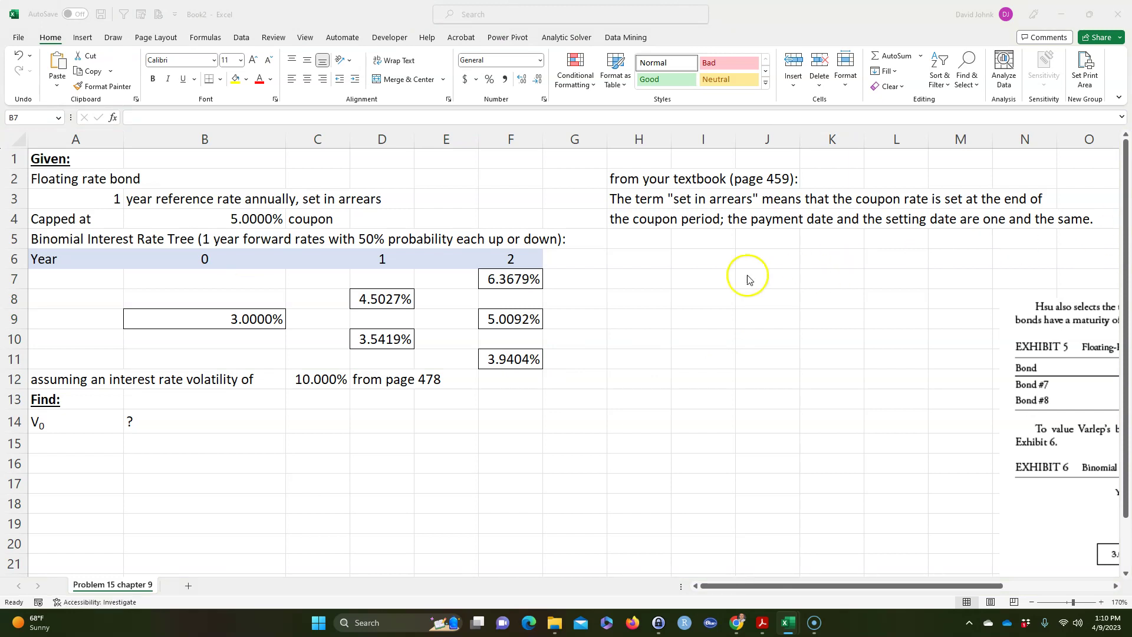
Step: Paste the Ru = Rd × e^(2σ√t) formula picture and shrink it into rows 15–18
{"action": "left_click", "coordinate": [653, 278]}
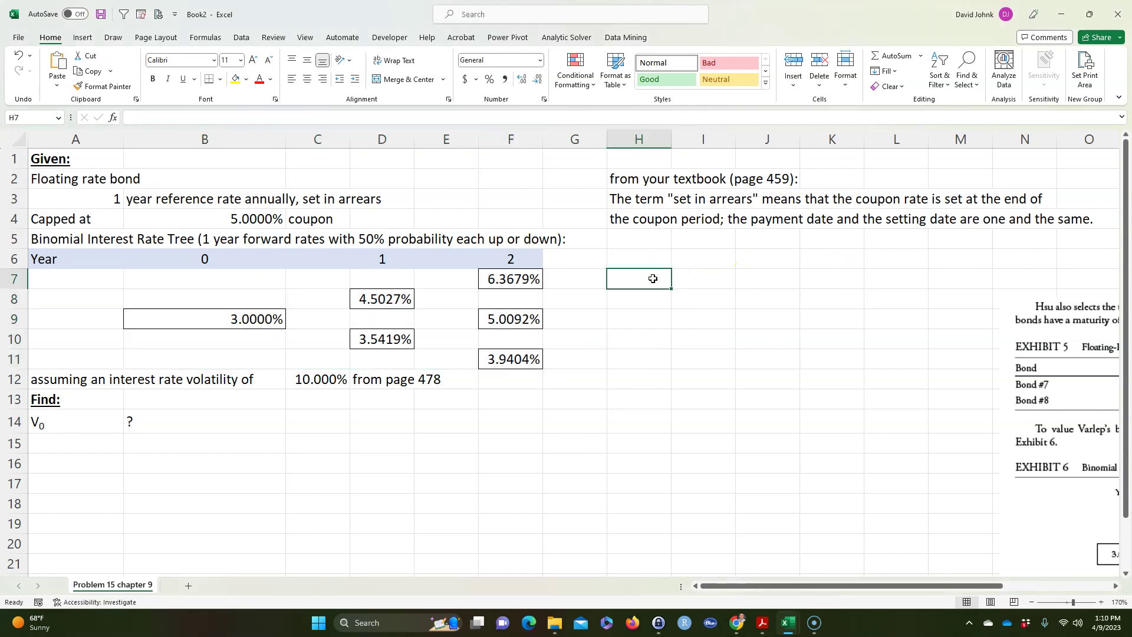
{"action": "key", "text": "ctrl+v"}
{"action": "left_click_drag", "start_coordinate": [695, 316], "coordinate": [348, 469]}
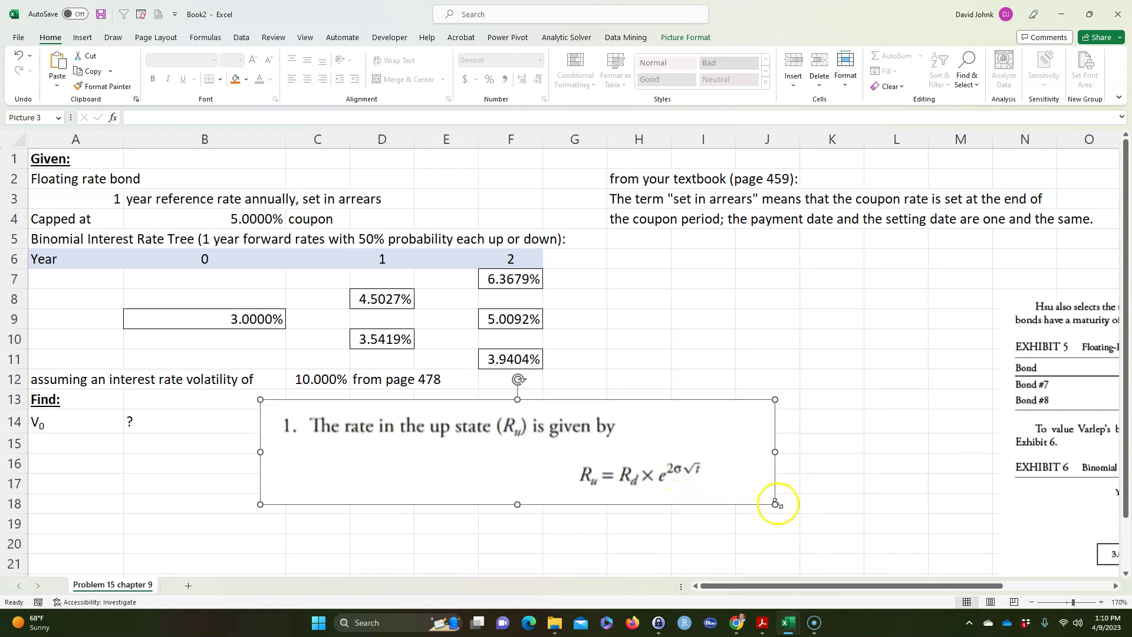
{"action": "left_click_drag", "start_coordinate": [776, 503], "coordinate": [616, 472]}
{"action": "left_click_drag", "start_coordinate": [435, 463], "coordinate": [442, 506]}
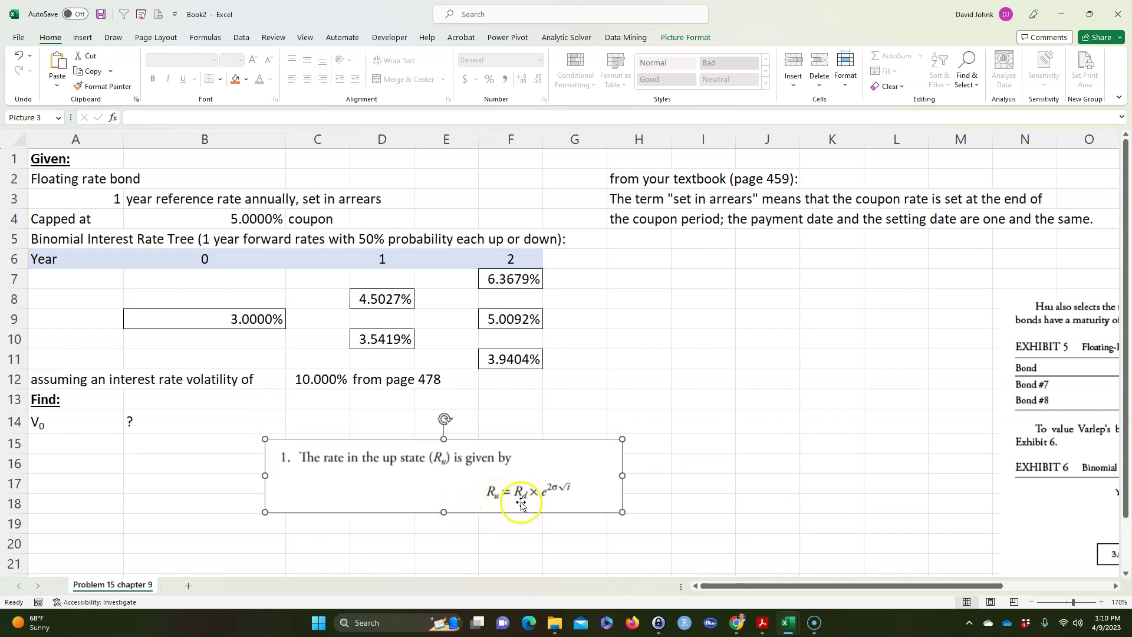
{"action": "left_click", "coordinate": [370, 340]}
Step: Point out the 4.5027% and 3.5419% year-1 rates and the 10.000% volatility
{"action": "left_click", "coordinate": [378, 298]}
{"action": "left_click", "coordinate": [373, 339]}
{"action": "left_click", "coordinate": [302, 367]}
{"action": "left_click", "coordinate": [302, 380]}
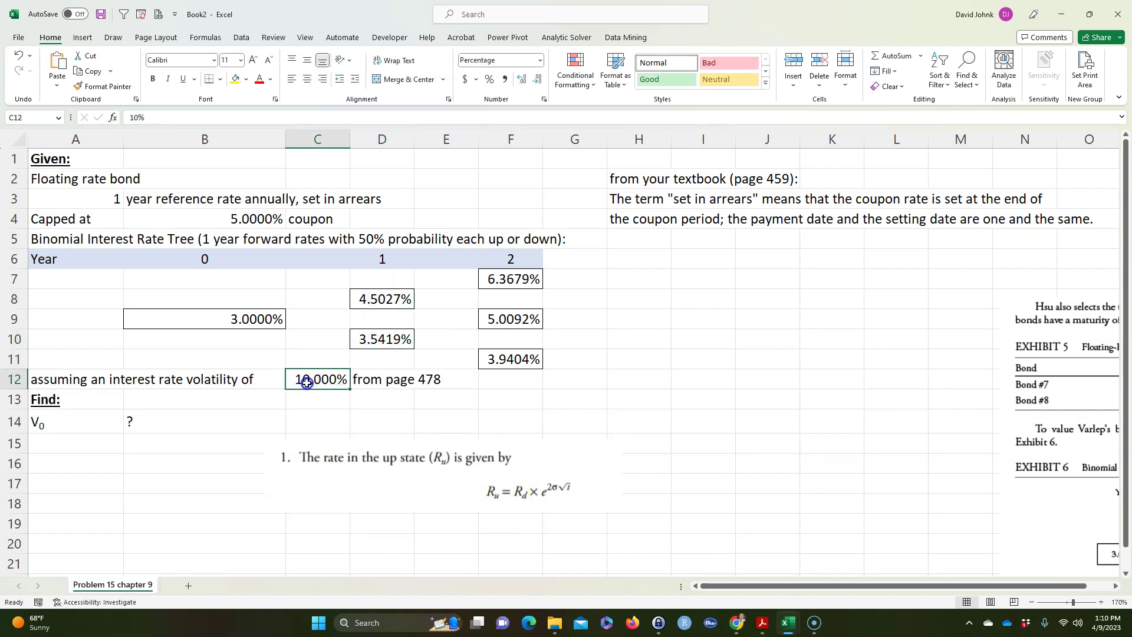
{"action": "left_click", "coordinate": [362, 339]}
{"action": "left_click", "coordinate": [429, 300]}
{"action": "left_click", "coordinate": [385, 297]}
Step: Enter =D10*EXP(2*C12*SQRT(1)) in E8, giving a 4.3261% trial up-state rate
{"action": "left_click", "coordinate": [440, 300]}
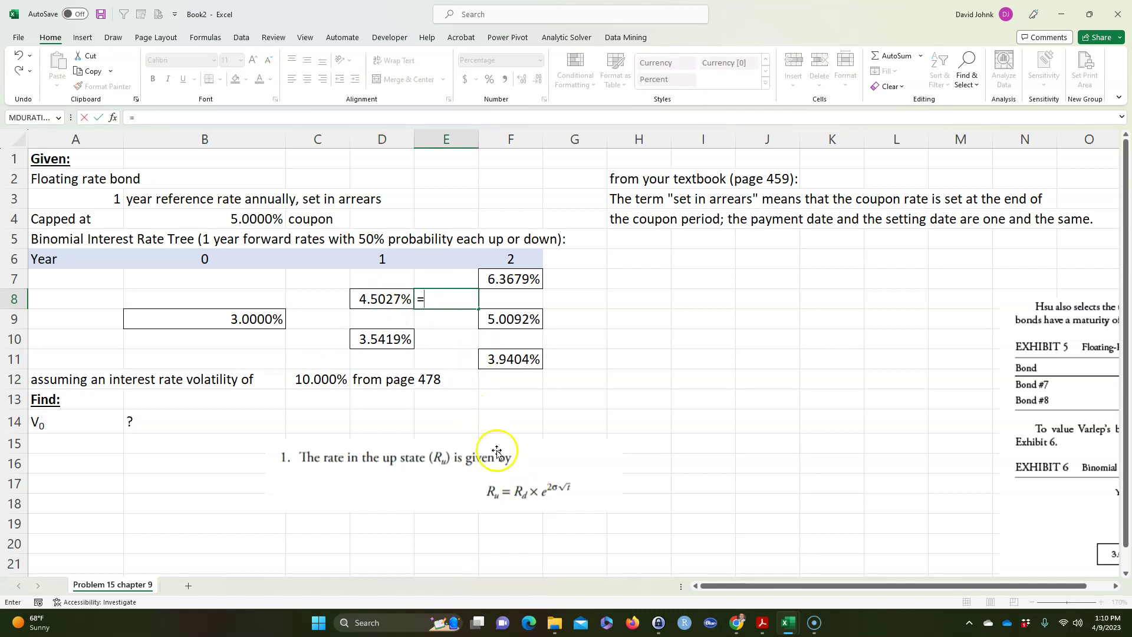
{"action": "left_click", "coordinate": [382, 339]}
{"action": "type", "text": "*exp("}
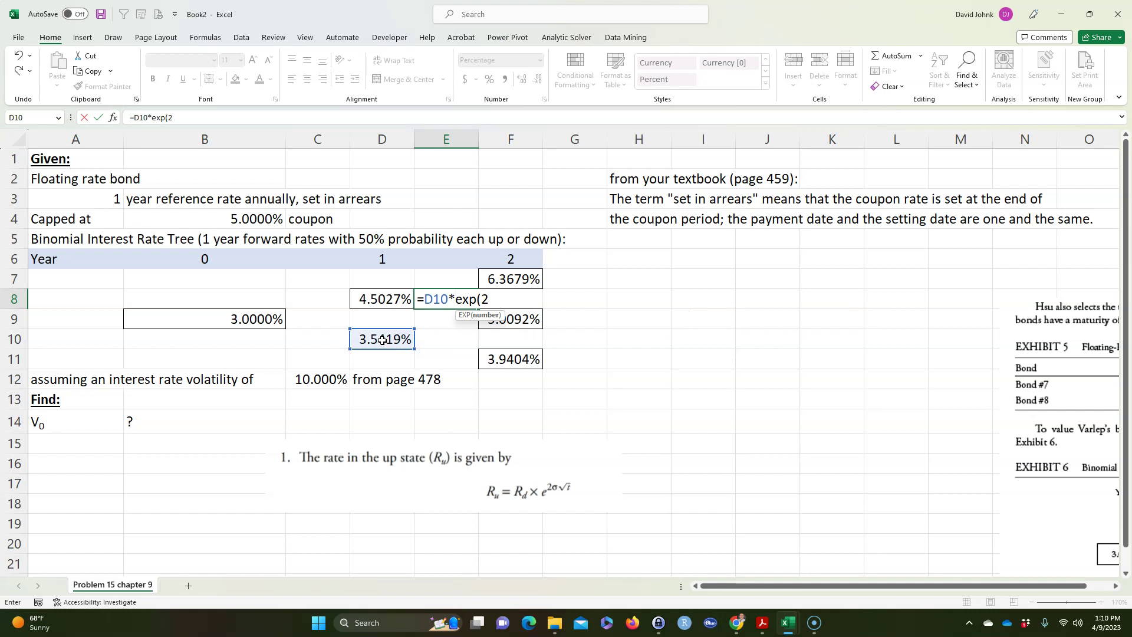
{"action": "type", "text": "2*"}
{"action": "left_click", "coordinate": [314, 382]}
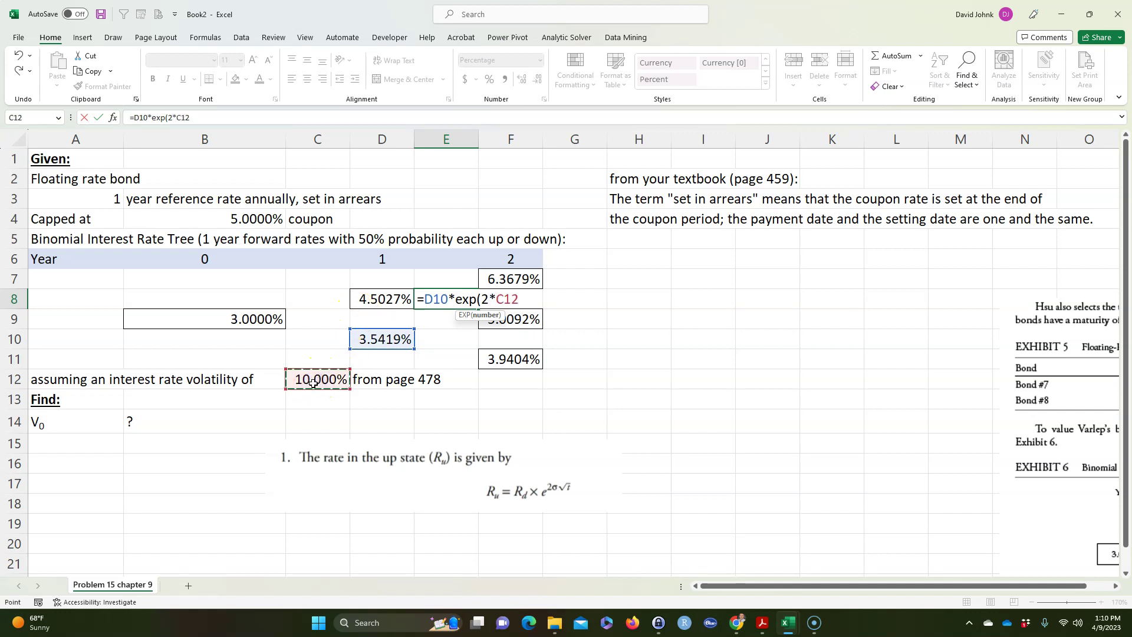
{"action": "type", "text": "*s"}
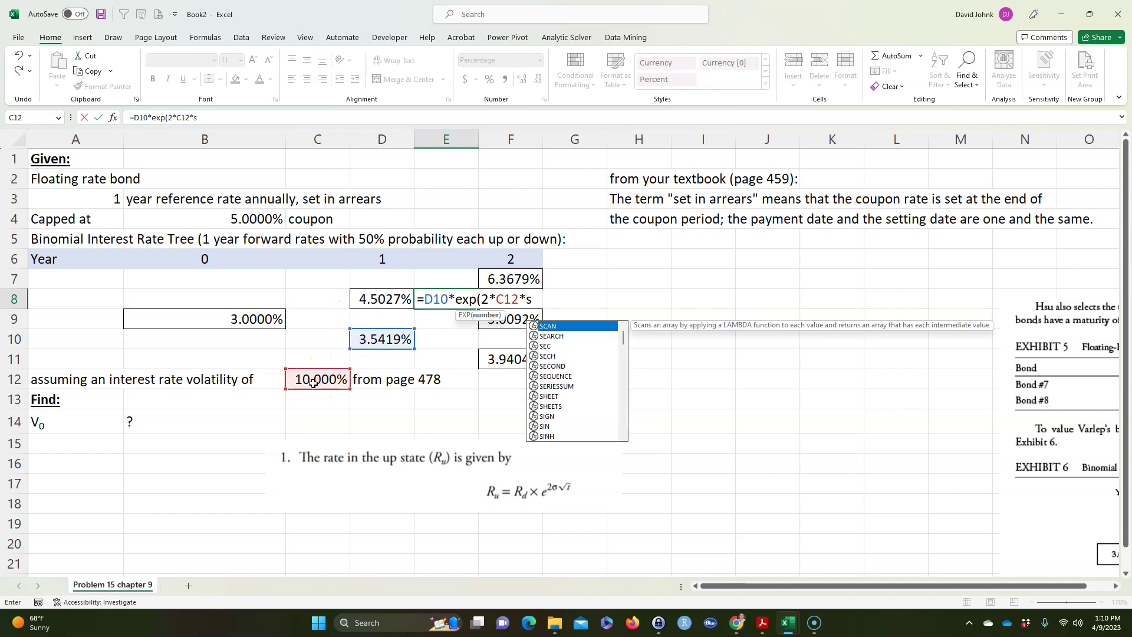
{"action": "type", "text": "qrt(1))"}
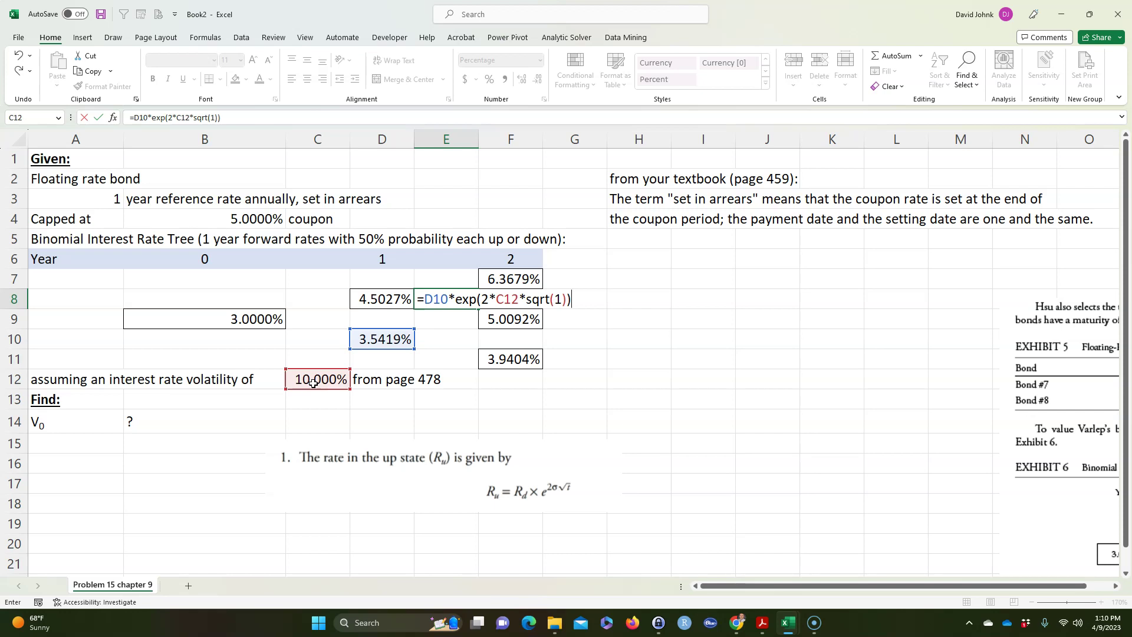
{"action": "key", "text": "Return"}
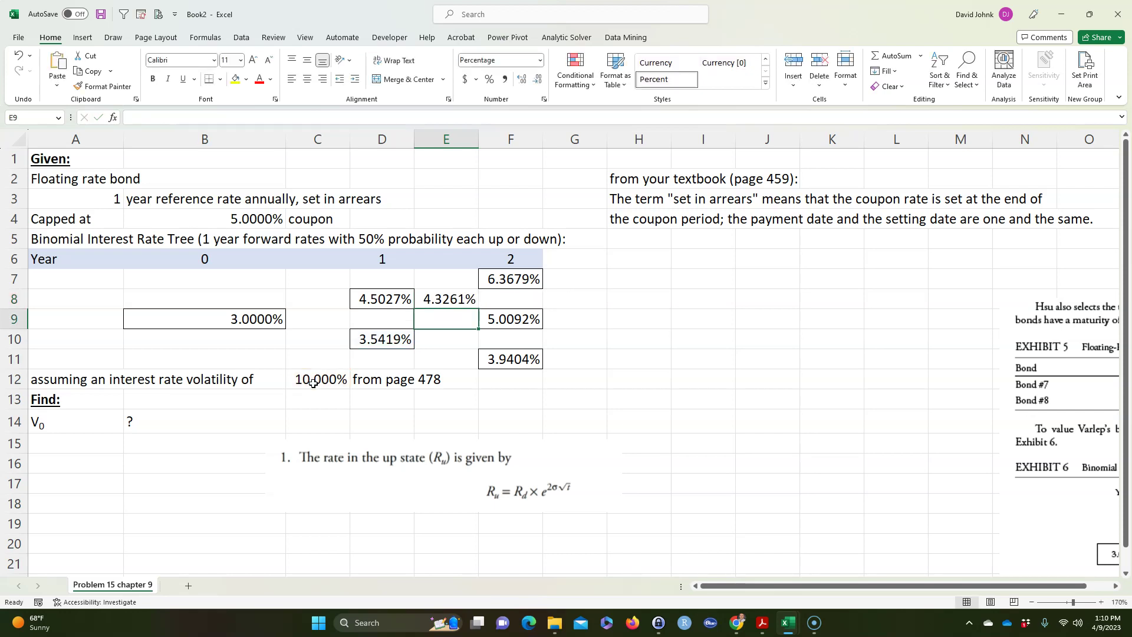
Step: Review the E8 formula alongside the volatility value in C12
{"action": "left_click", "coordinate": [432, 298]}
{"action": "left_click", "coordinate": [308, 380]}
{"action": "left_click_drag", "start_coordinate": [89, 380], "coordinate": [308, 379]}
{"action": "left_click", "coordinate": [322, 376]}
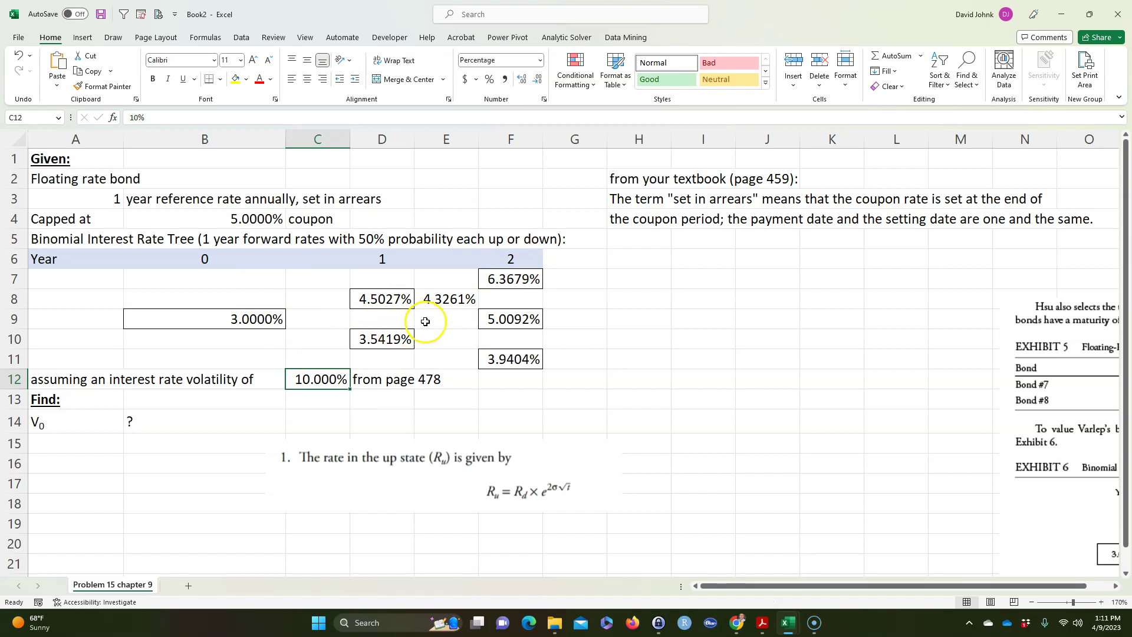
{"action": "left_click", "coordinate": [304, 417]}
{"action": "left_click", "coordinate": [318, 387]}
{"action": "left_click", "coordinate": [438, 296]}
{"action": "left_click_drag", "start_coordinate": [377, 321], "coordinate": [375, 342]}
{"action": "left_click", "coordinate": [306, 383]}
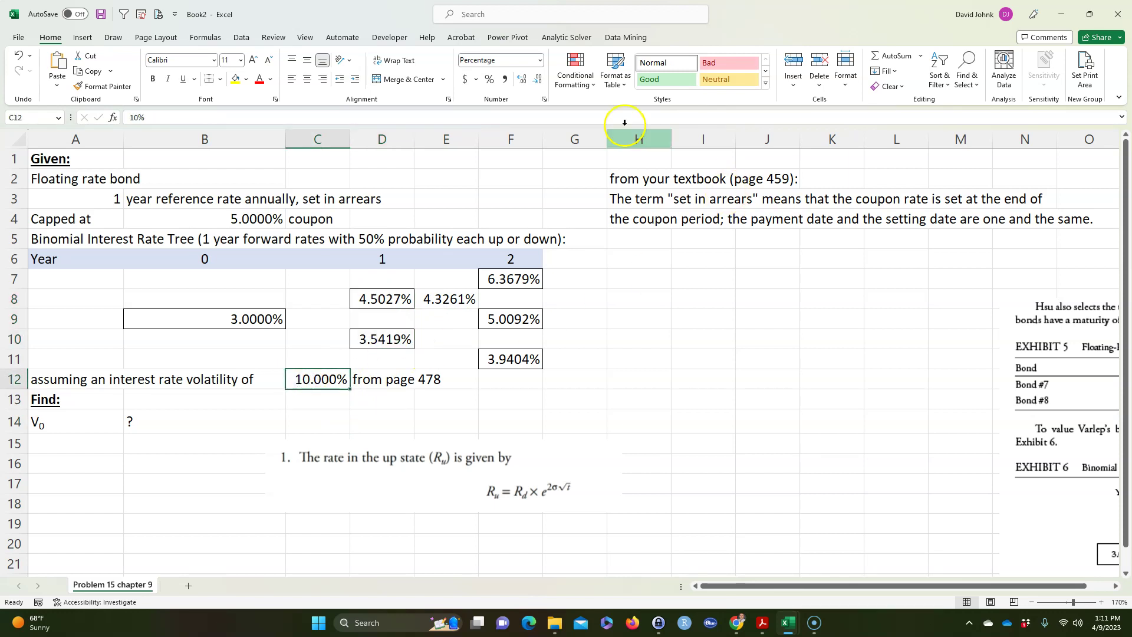
Step: Use Solver to make E8 equal 4.5027% by changing C12, keeping the solution
{"action": "left_click", "coordinate": [238, 39]}
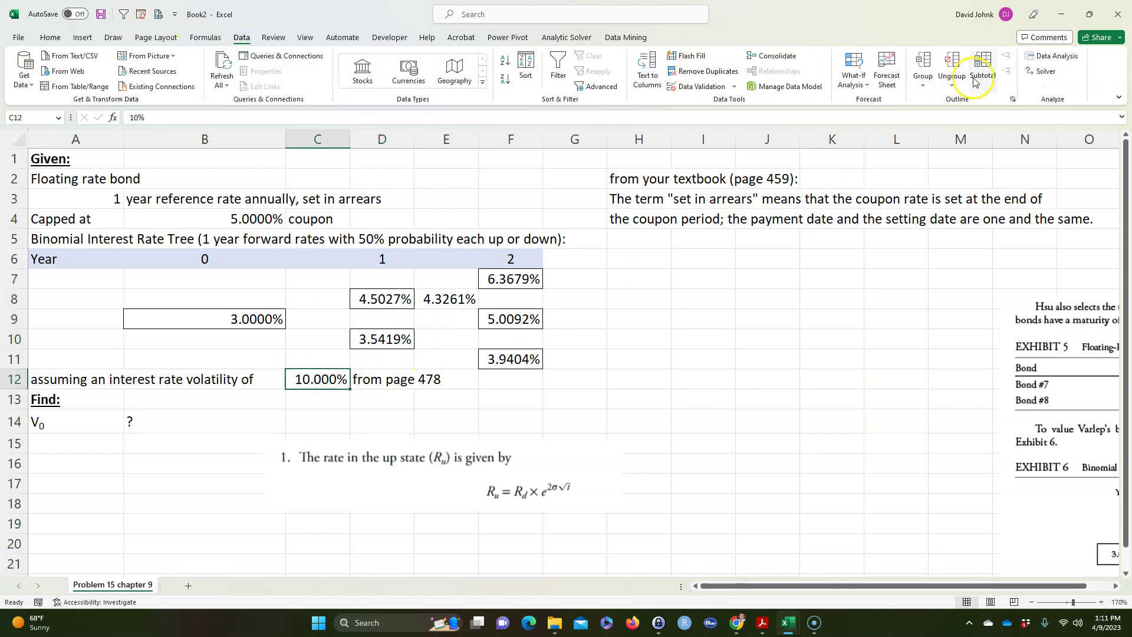
{"action": "left_click", "coordinate": [1045, 72]}
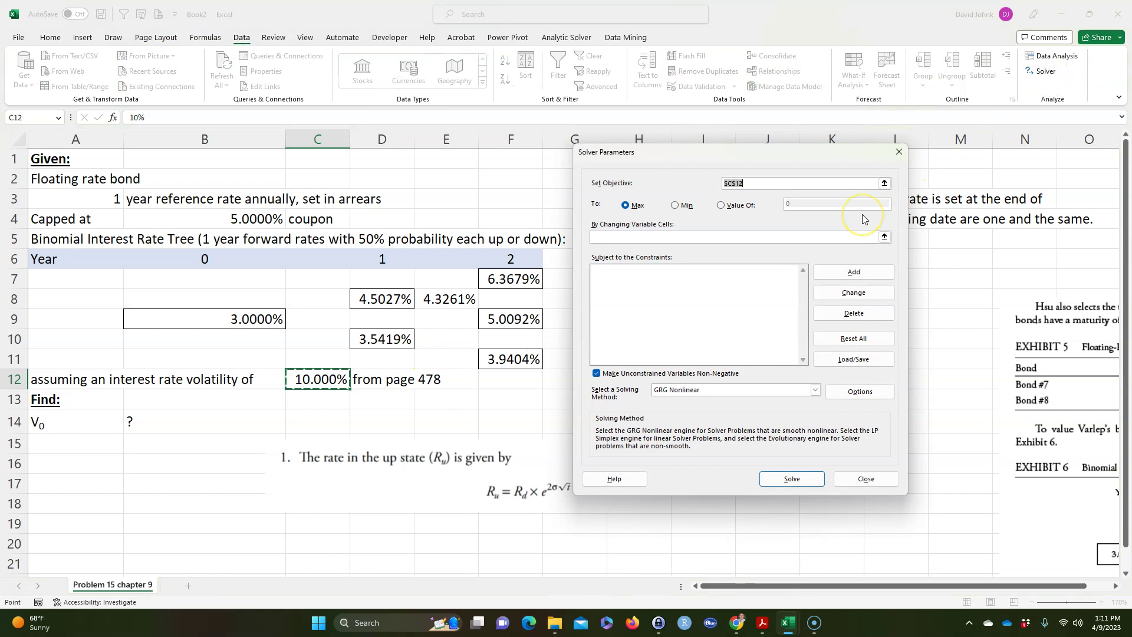
{"action": "left_click", "coordinate": [424, 303]}
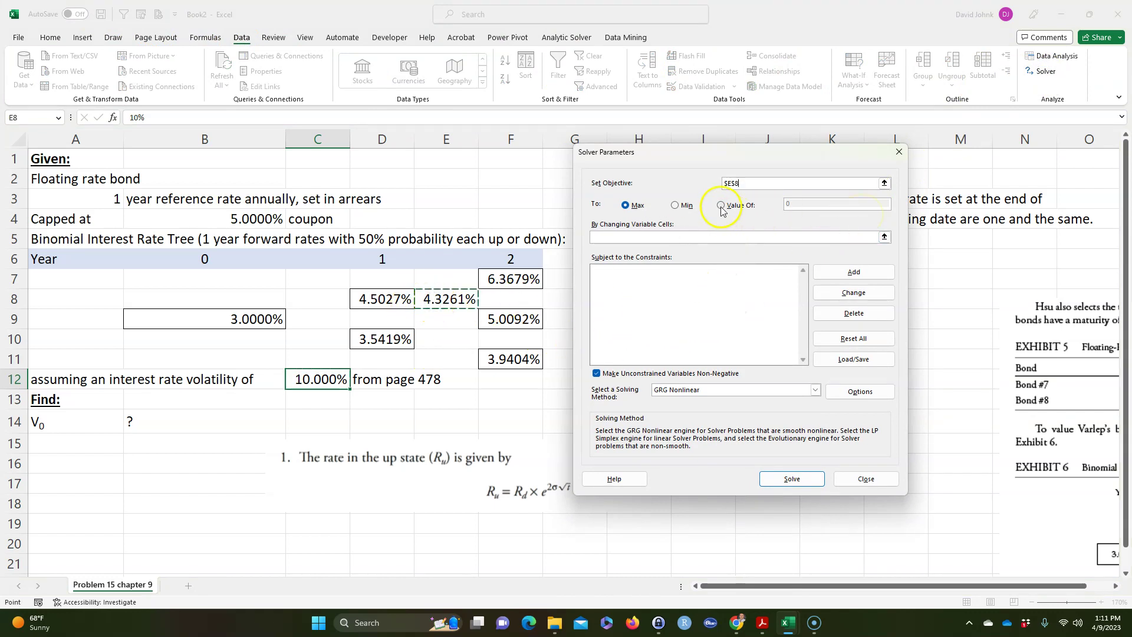
{"action": "left_click", "coordinate": [720, 204]}
{"action": "left_click", "coordinate": [799, 205]}
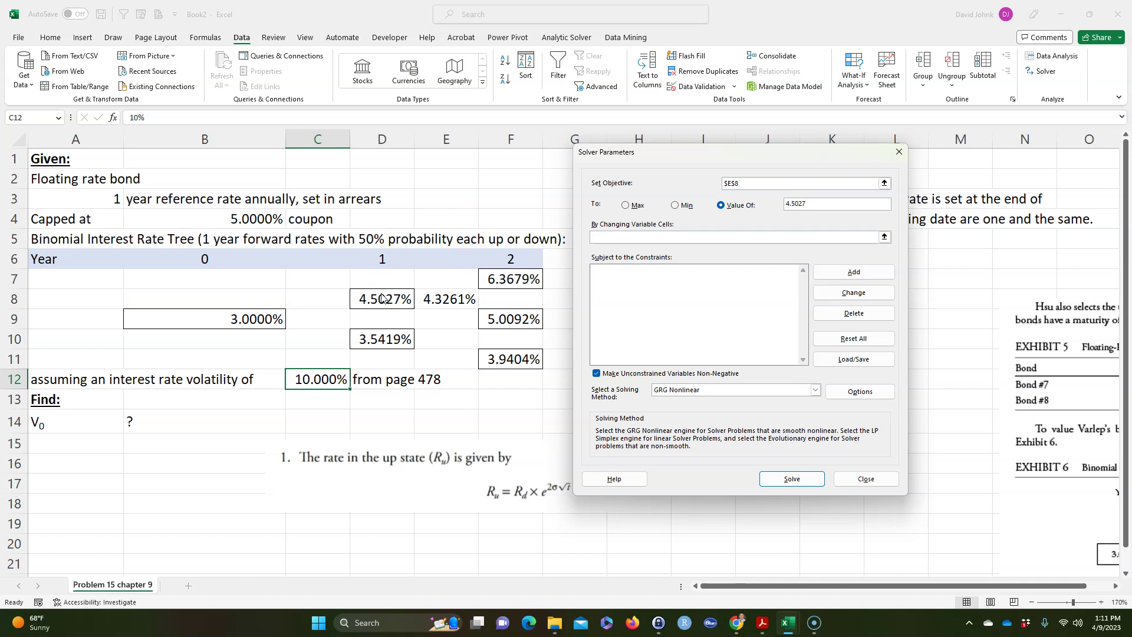
{"action": "left_click", "coordinate": [611, 240]}
{"action": "left_click", "coordinate": [792, 478]}
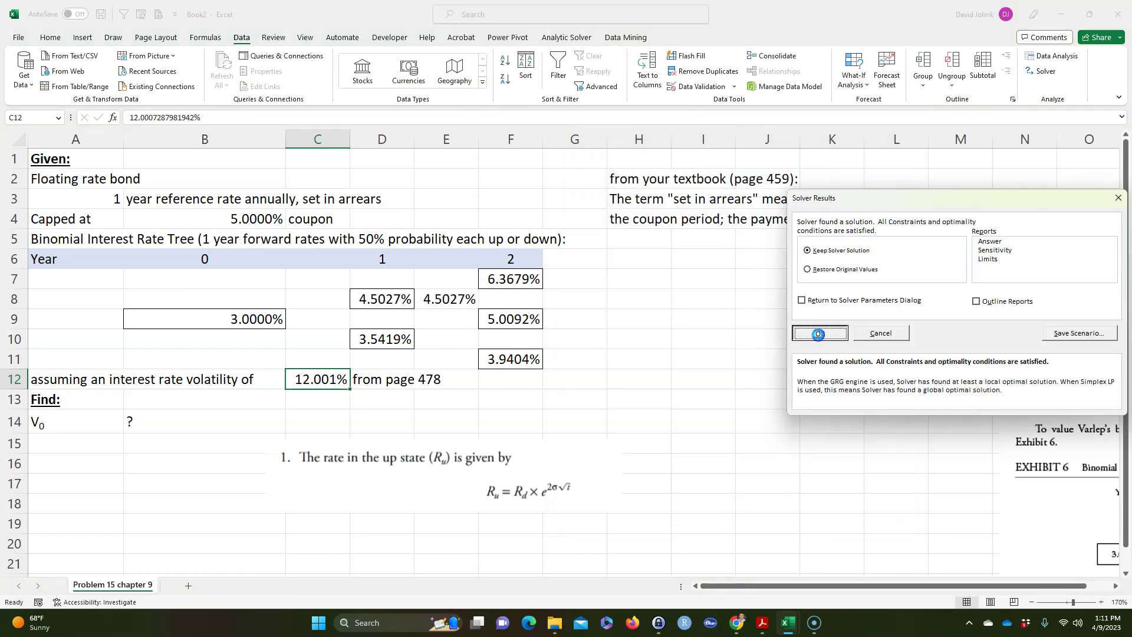
{"action": "left_click", "coordinate": [818, 333]}
Step: Check the 12.001% volatility and E8, and move the formula picture beside the rate tree near H6
{"action": "left_click", "coordinate": [328, 378]}
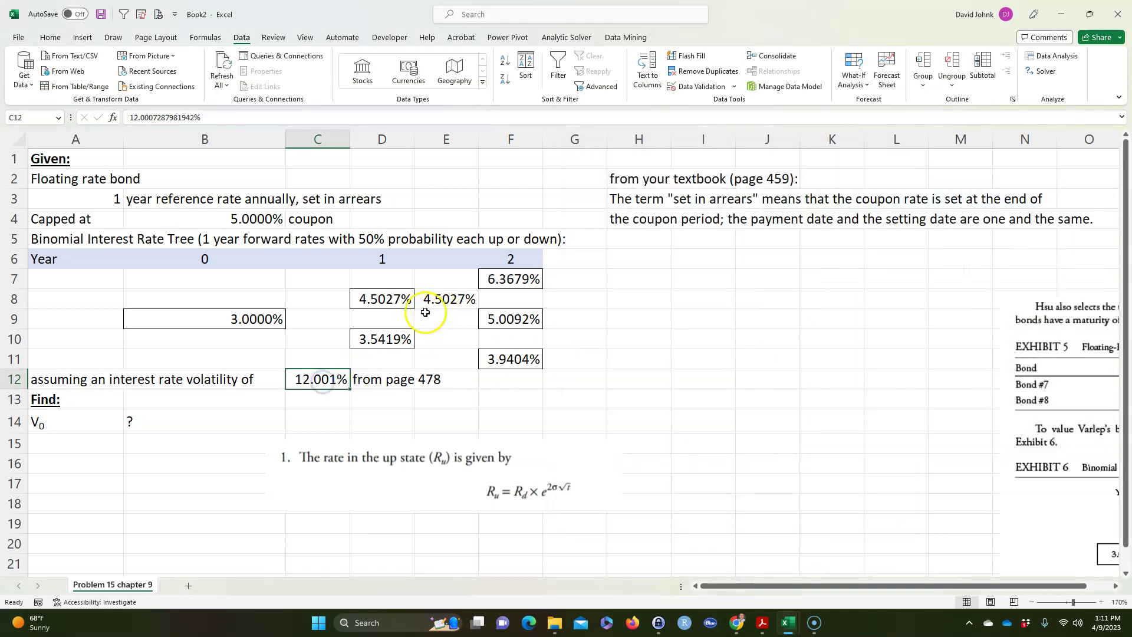
{"action": "left_click", "coordinate": [97, 380]}
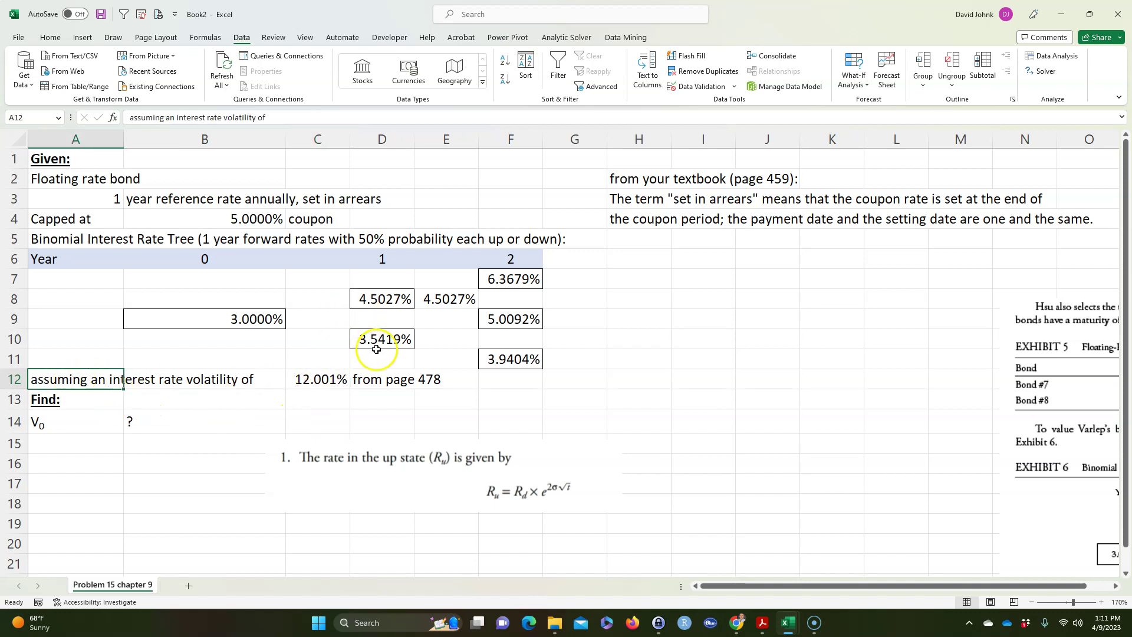
{"action": "left_click", "coordinate": [440, 297]}
{"action": "left_click", "coordinate": [400, 299]}
{"action": "left_click", "coordinate": [390, 341]}
{"action": "left_click", "coordinate": [456, 479]}
{"action": "left_click_drag", "start_coordinate": [431, 485], "coordinate": [752, 297]}
{"action": "left_click", "coordinate": [594, 422]}
{"action": "left_click", "coordinate": [442, 296]}
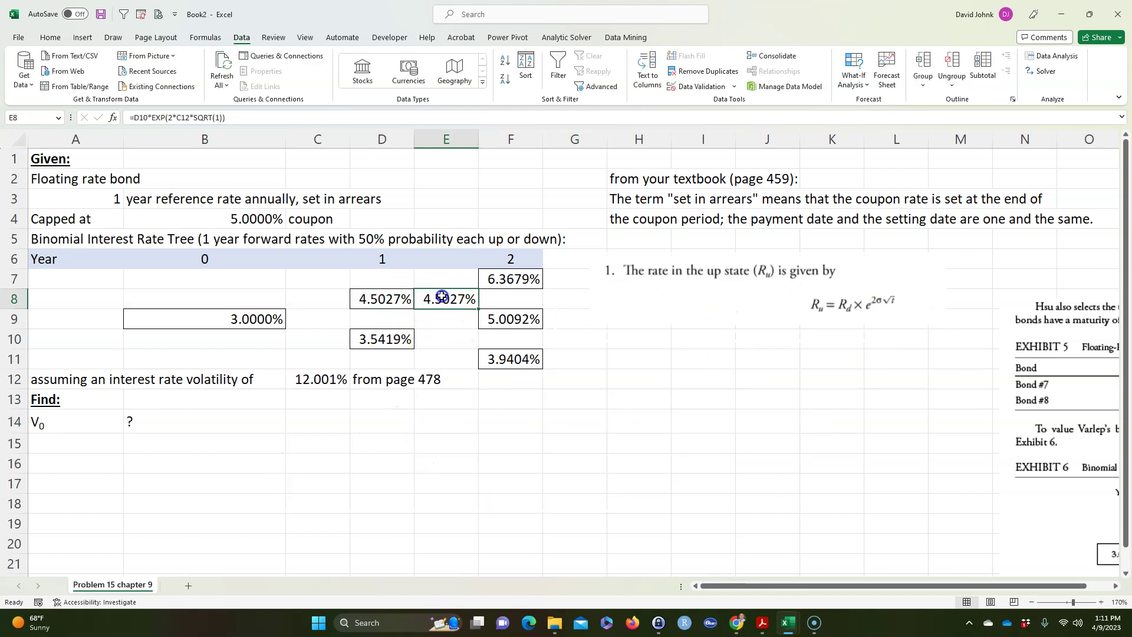
Step: Round the volatility in C12 to 12.000% and clear the trial rate from E8
{"action": "key", "text": "End"}
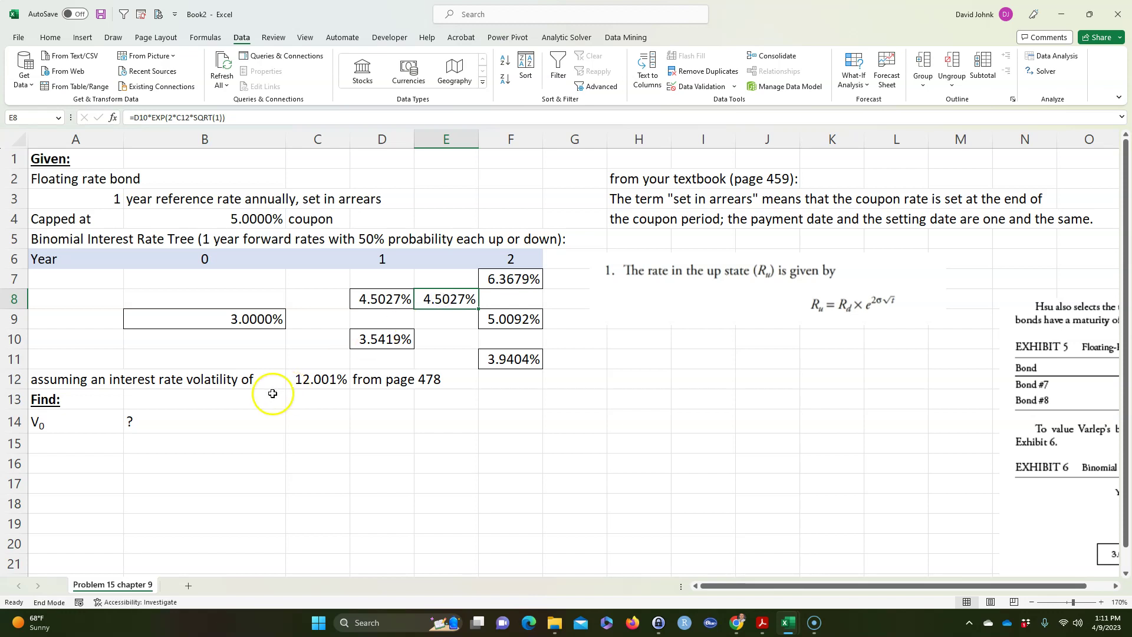
{"action": "left_click", "coordinate": [319, 380]}
{"action": "double_click", "coordinate": [319, 380]}
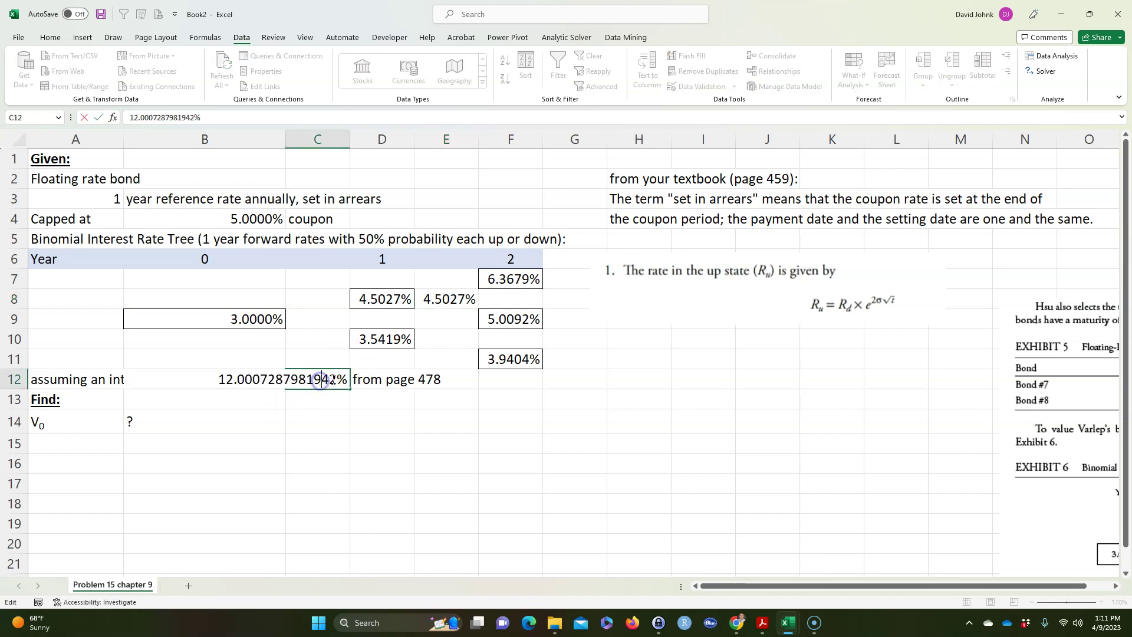
{"action": "left_click", "coordinate": [260, 379]}
{"action": "key", "text": "Delete"}
{"action": "key", "text": "Delete"}
{"action": "key", "text": "Delete"}
{"action": "key", "text": "Delete"}
{"action": "key", "text": "Delete"}
{"action": "key", "text": "Delete"}
{"action": "key", "text": "Delete"}
{"action": "key", "text": "Delete"}
{"action": "key", "text": "Delete"}
{"action": "key", "text": "Delete"}
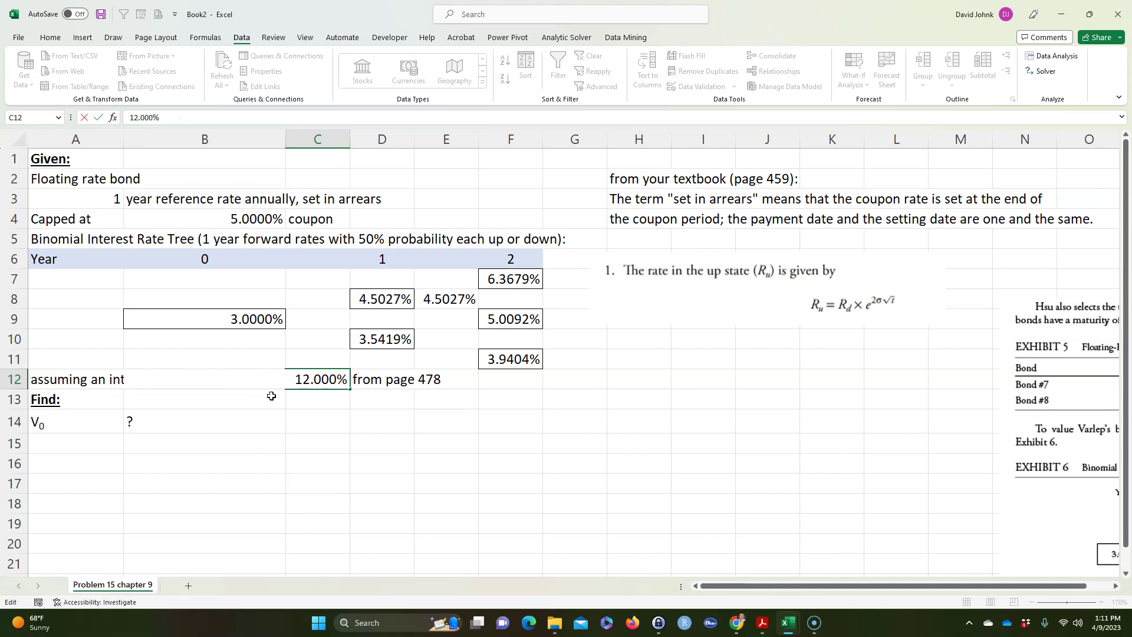
{"action": "key", "text": "Return"}
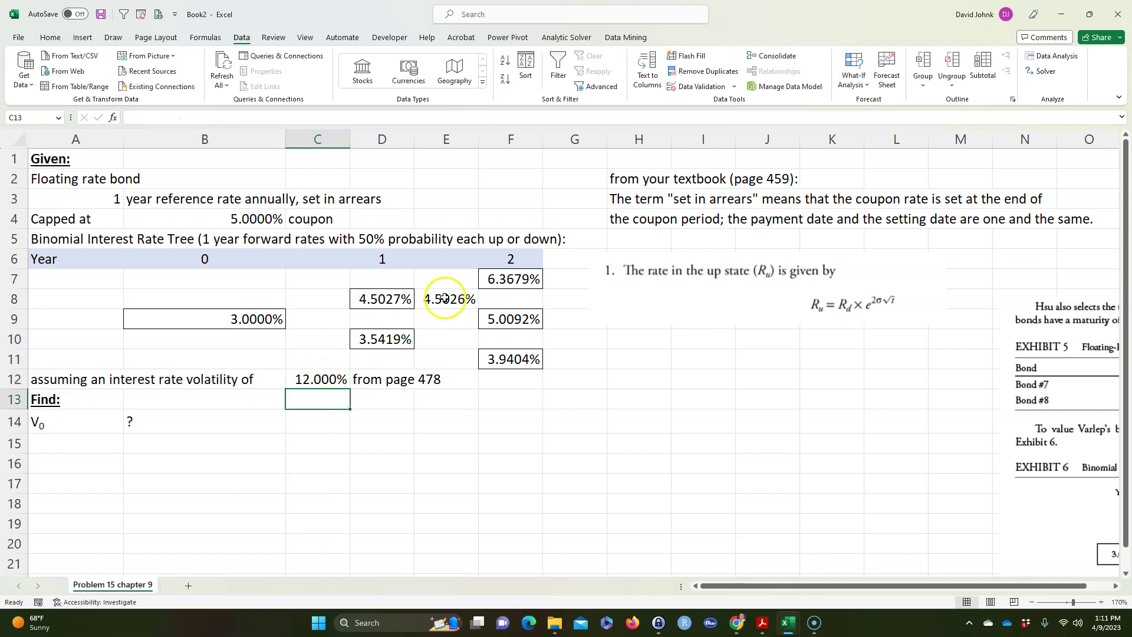
{"action": "left_click", "coordinate": [445, 299]}
{"action": "key", "text": "Delete"}
Step: Compare the year-2 rates in F7 and F9 and check the V0 label and 5% cap
{"action": "left_click", "coordinate": [460, 421]}
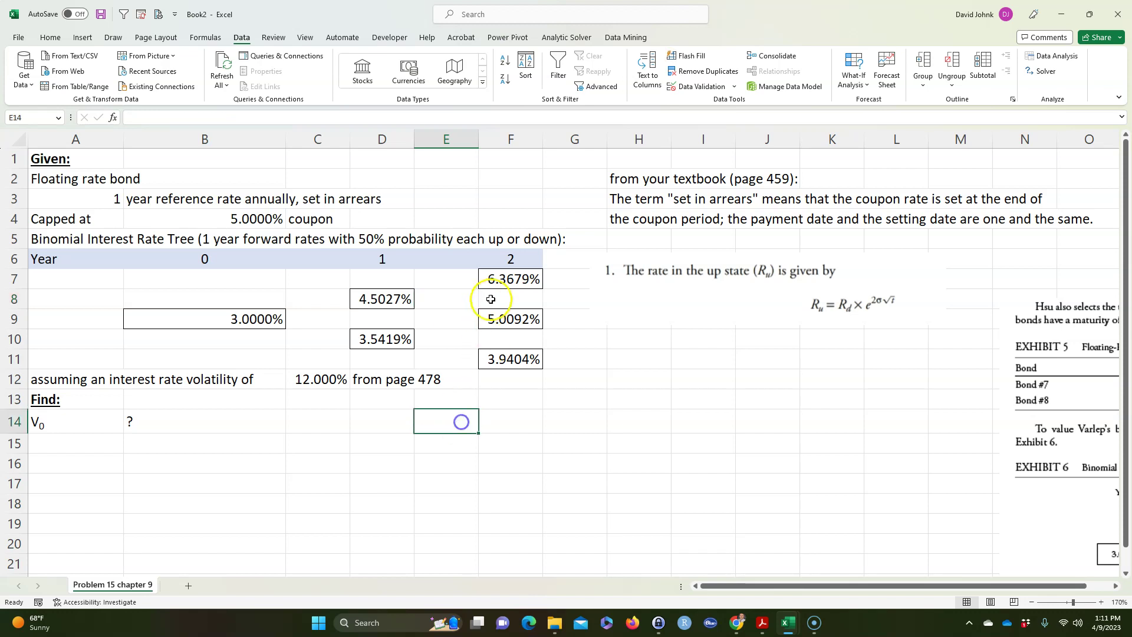
{"action": "left_click_drag", "start_coordinate": [502, 279], "coordinate": [502, 344]}
{"action": "left_click", "coordinate": [322, 379]}
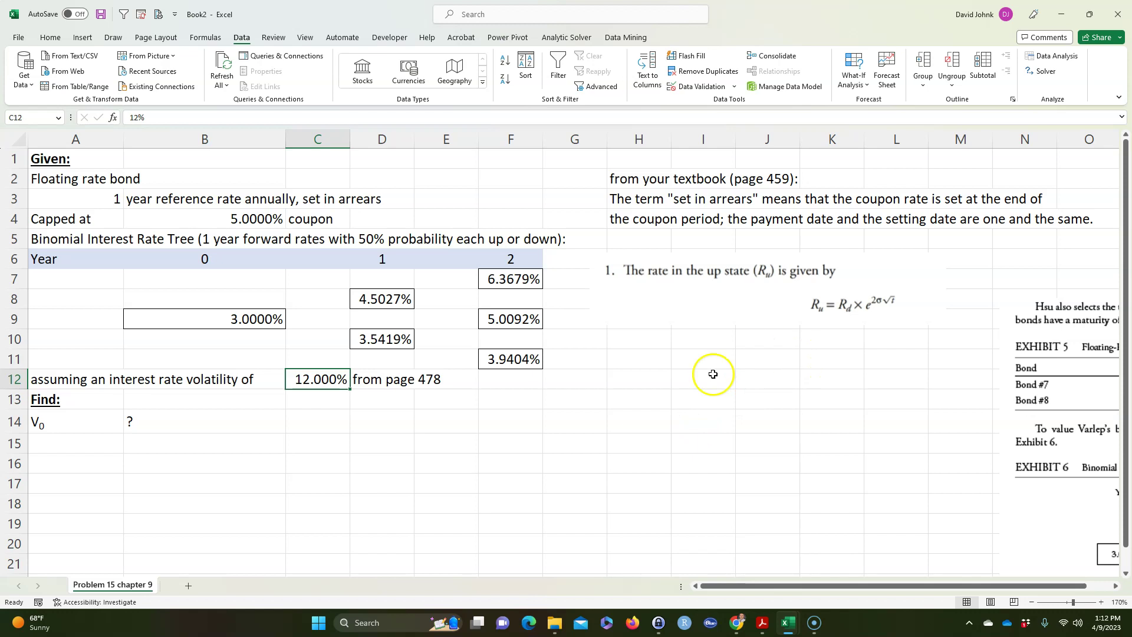
{"action": "left_click", "coordinate": [270, 467]}
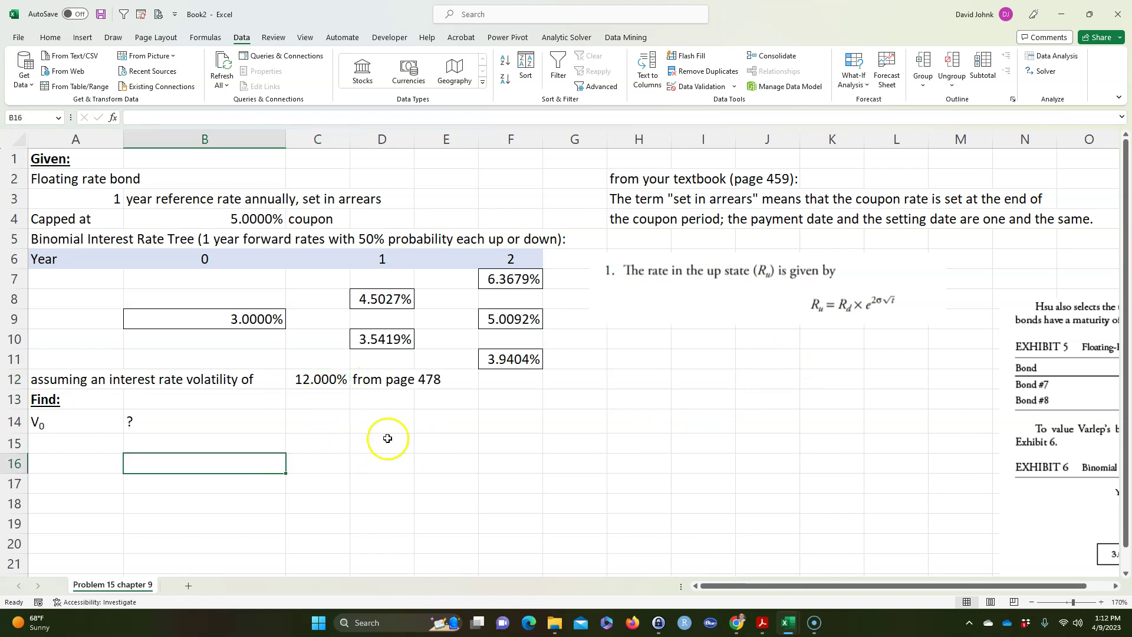
{"action": "left_click", "coordinate": [50, 422]}
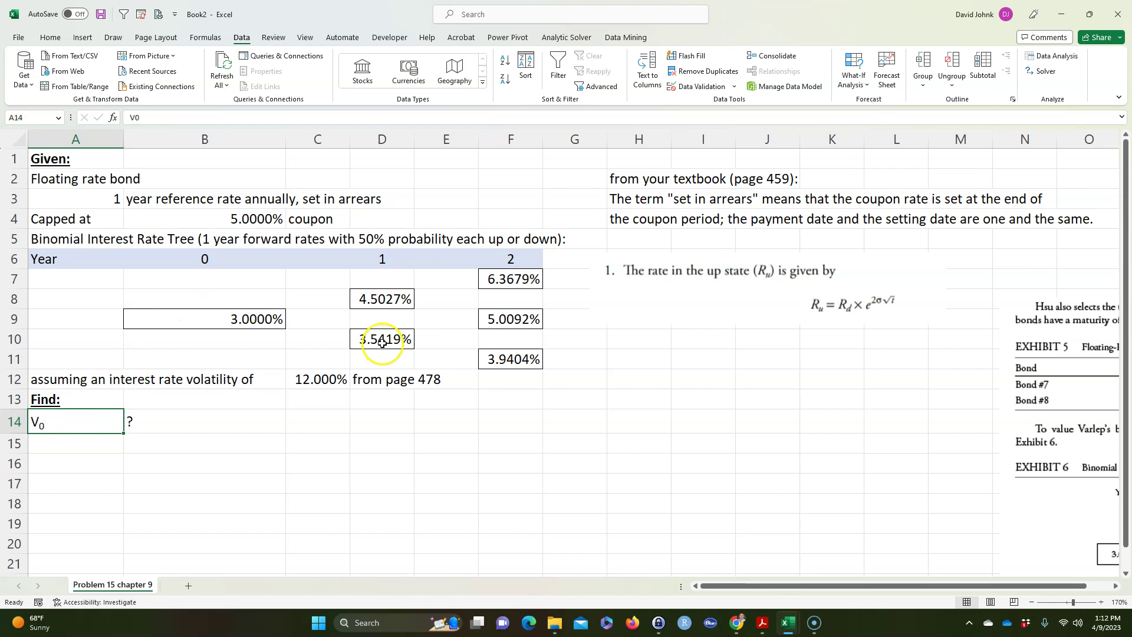
{"action": "left_click", "coordinate": [215, 216]}
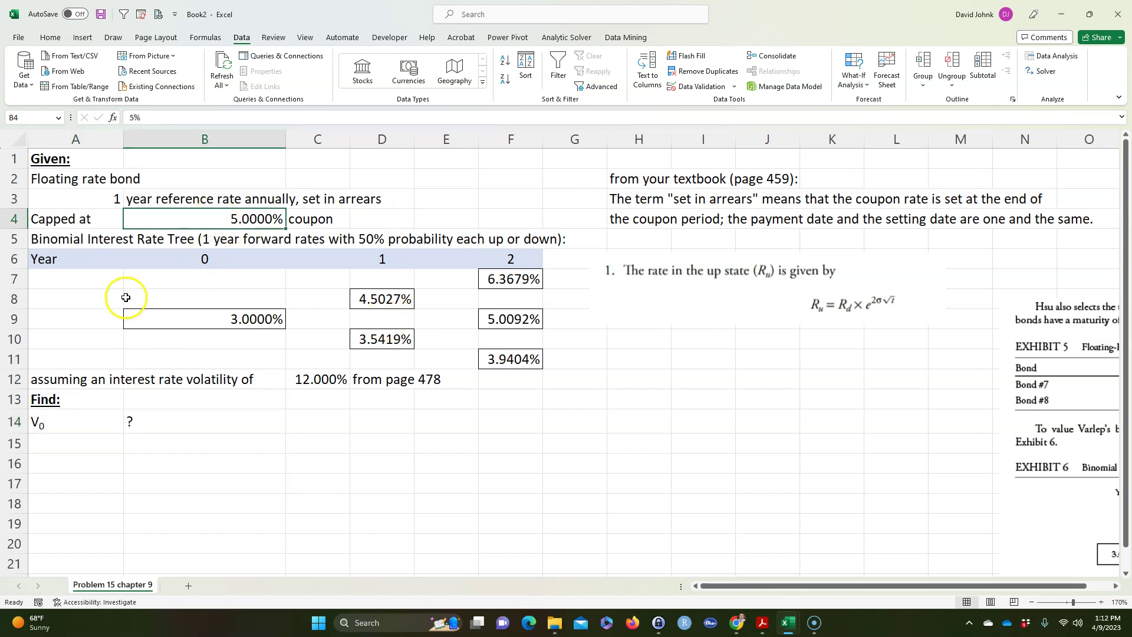
{"action": "left_click", "coordinate": [512, 278]}
{"action": "left_click", "coordinate": [507, 322]}
{"action": "left_click", "coordinate": [513, 278]}
{"action": "left_click", "coordinate": [507, 319]}
{"action": "left_click", "coordinate": [512, 279]}
{"action": "left_click", "coordinate": [508, 322]}
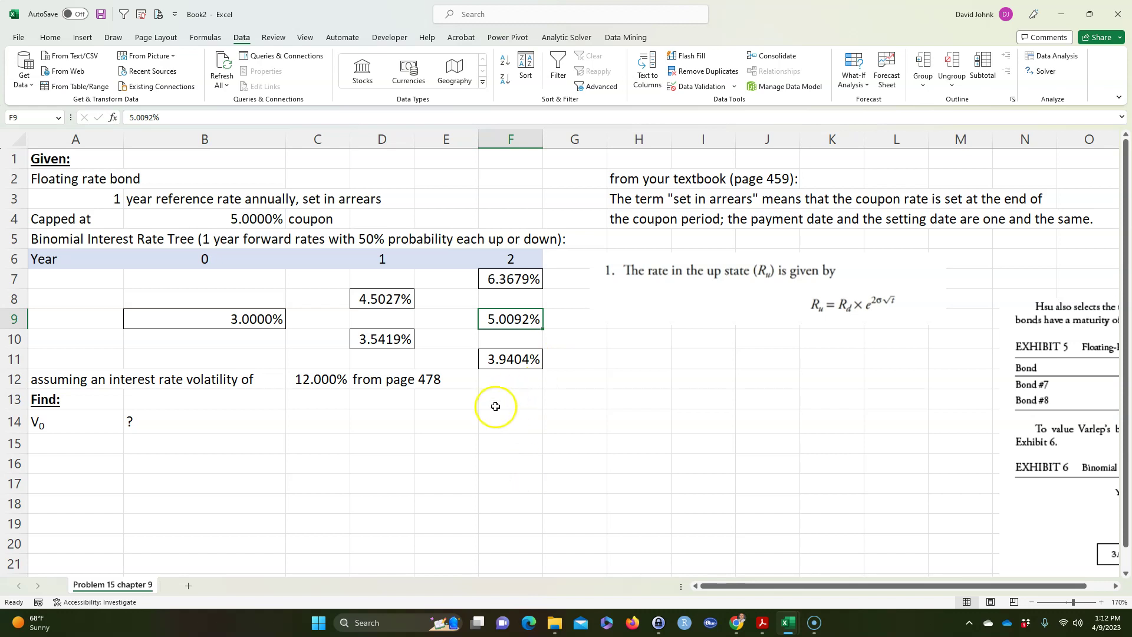
{"action": "left_click_drag", "start_coordinate": [511, 279], "coordinate": [511, 319]}
Step: Enter 'Solution:' in A15 and format it bold and underlined
{"action": "left_click", "coordinate": [277, 461]}
{"action": "left_click", "coordinate": [89, 448]}
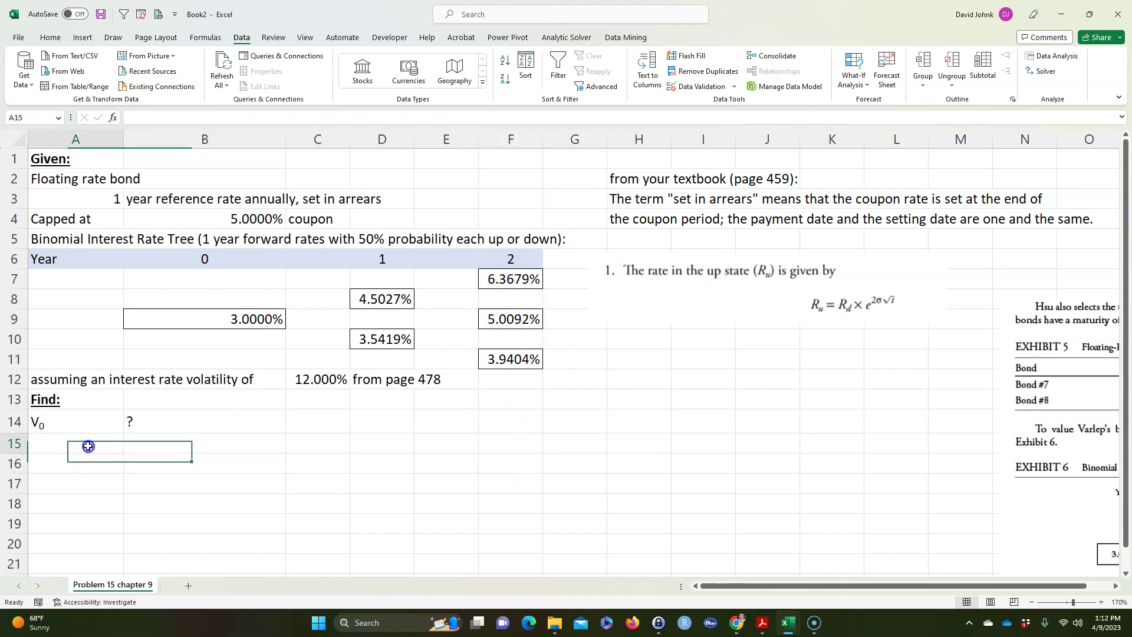
{"action": "type", "text": "Solution:"}
{"action": "key", "text": "Return"}
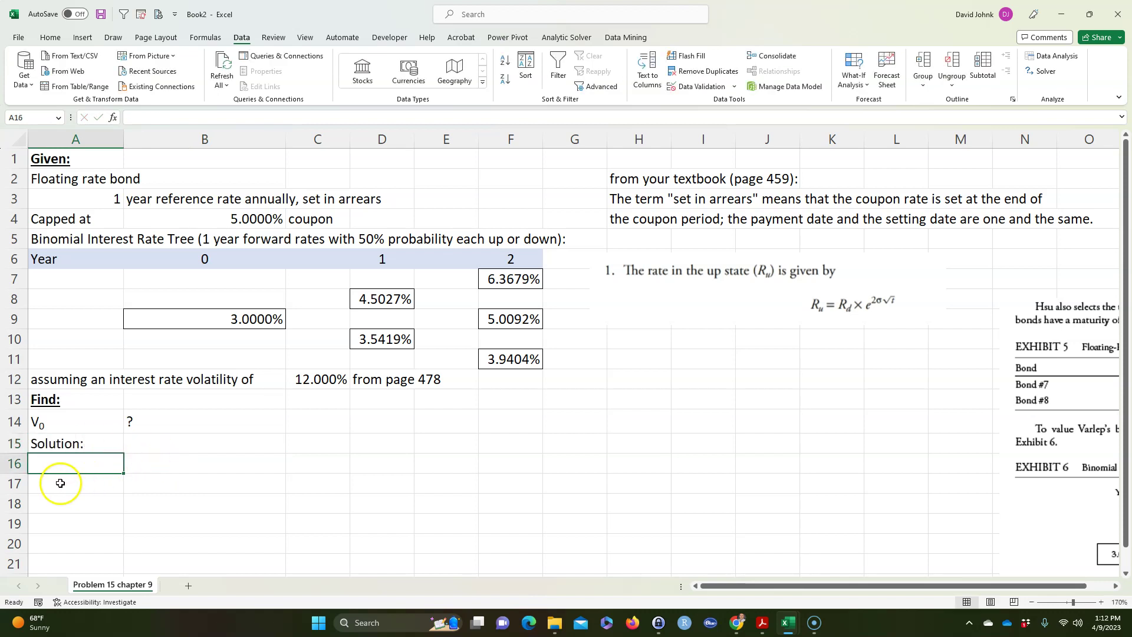
{"action": "left_click", "coordinate": [55, 443]}
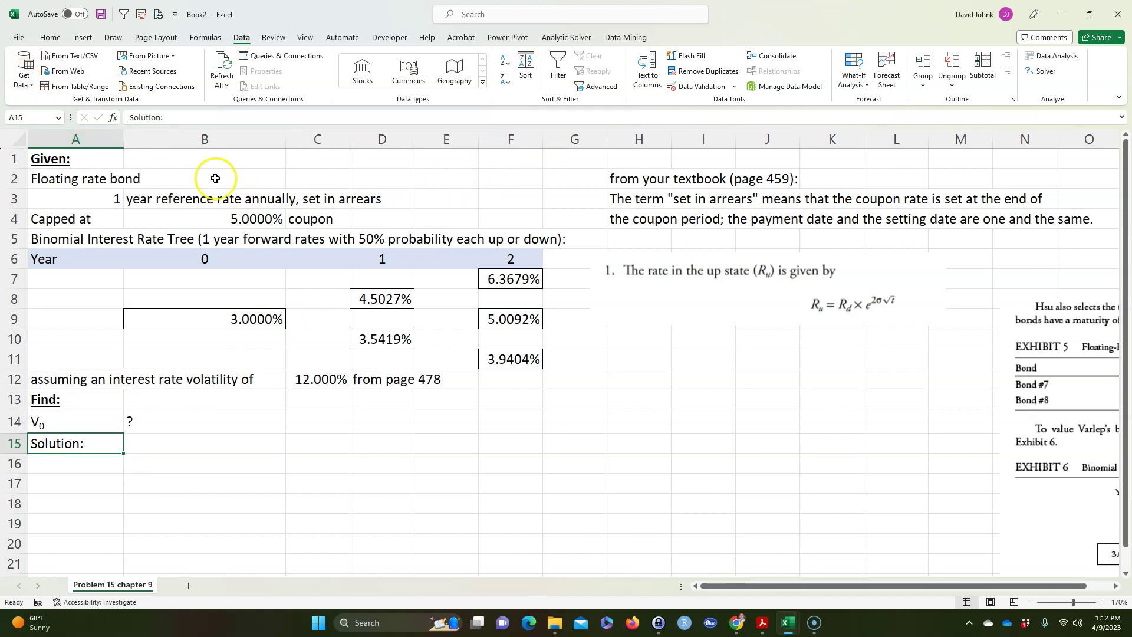
{"action": "left_click", "coordinate": [47, 37]}
{"action": "left_click", "coordinate": [152, 78]}
{"action": "left_click", "coordinate": [183, 79]}
{"action": "left_click", "coordinate": [200, 465]}
{"action": "left_click", "coordinate": [57, 464]}
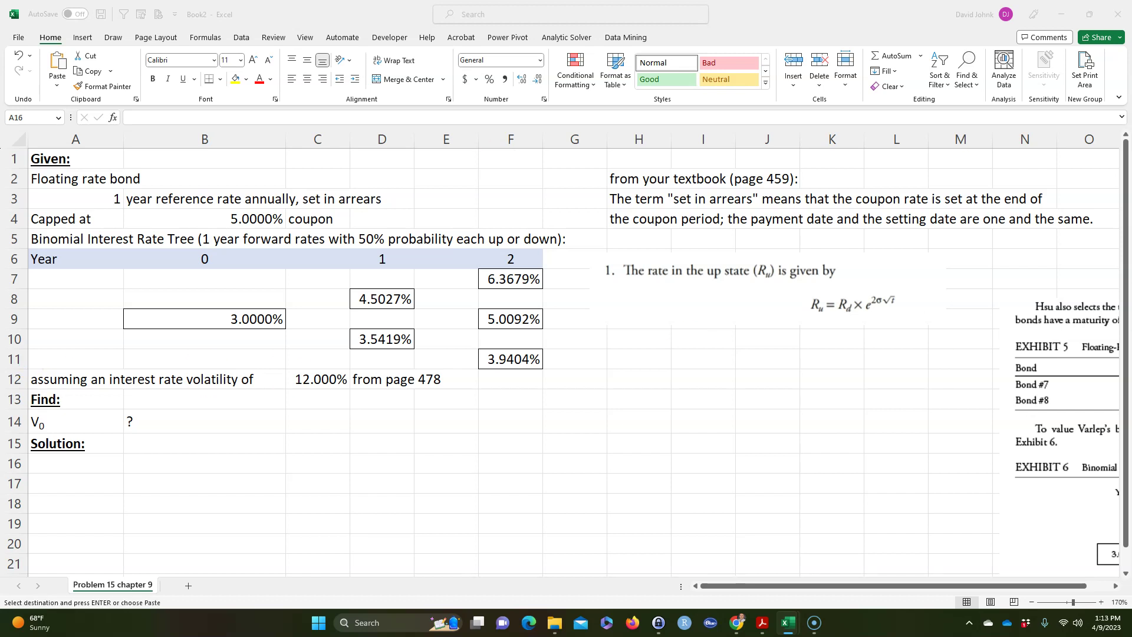
Step: Paste the $100 par value and years 0–3 rows starting at A16
{"action": "left_click", "coordinate": [73, 467]}
{"action": "type", "text": "Par Value\t$100 Year\t0\t\t1\t\t2\t\t3"}
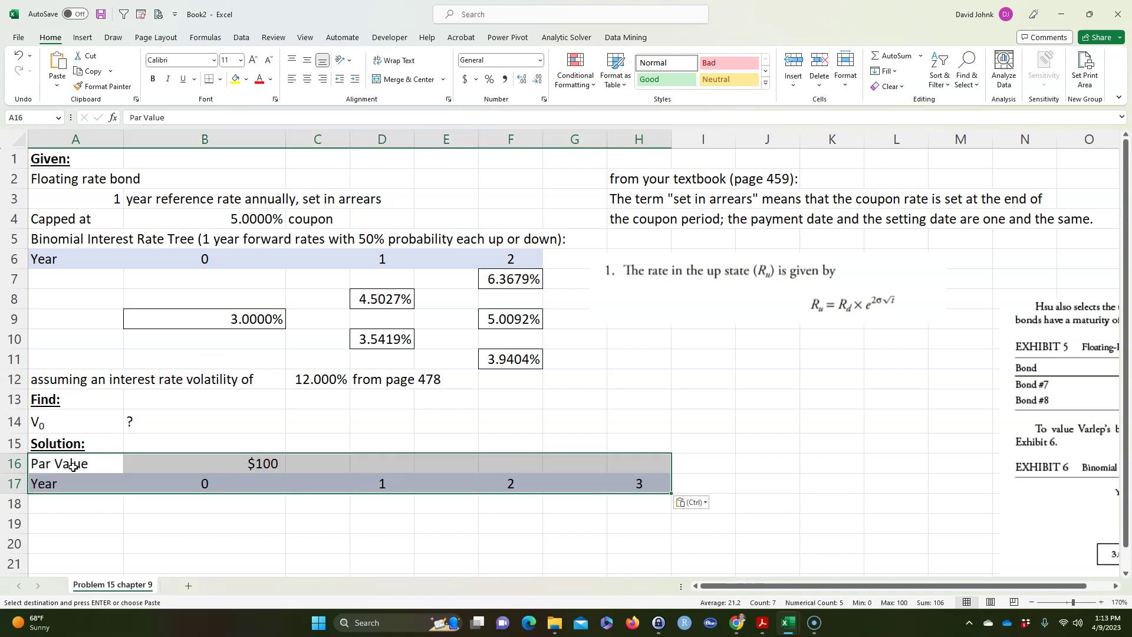
{"action": "left_click", "coordinate": [119, 525]}
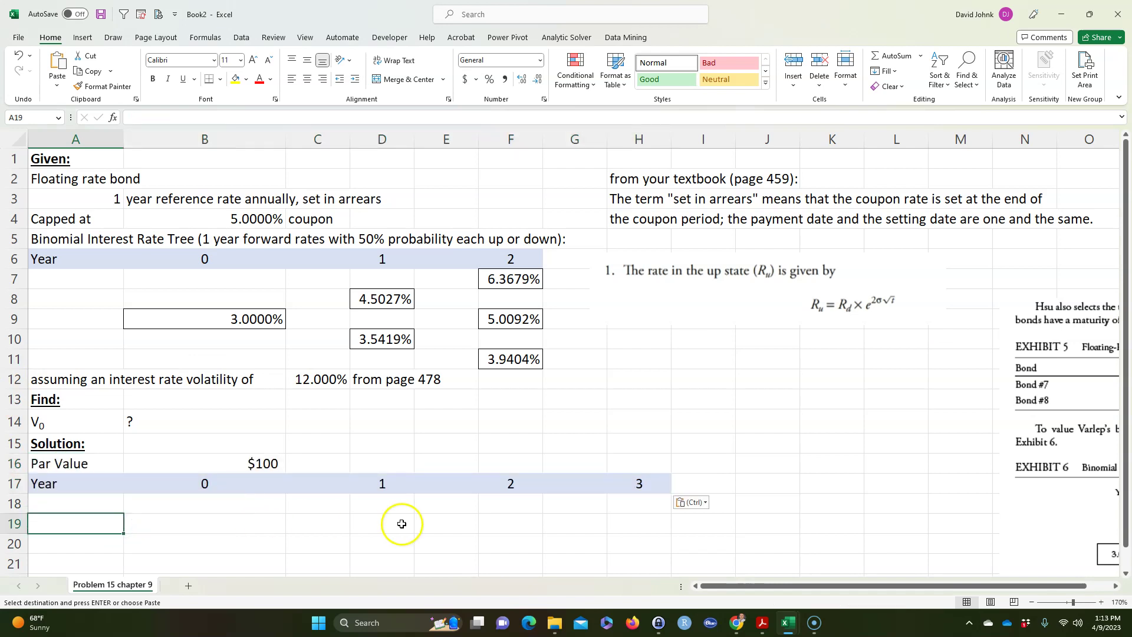
{"action": "left_click_drag", "start_coordinate": [639, 502], "coordinate": [655, 561]}
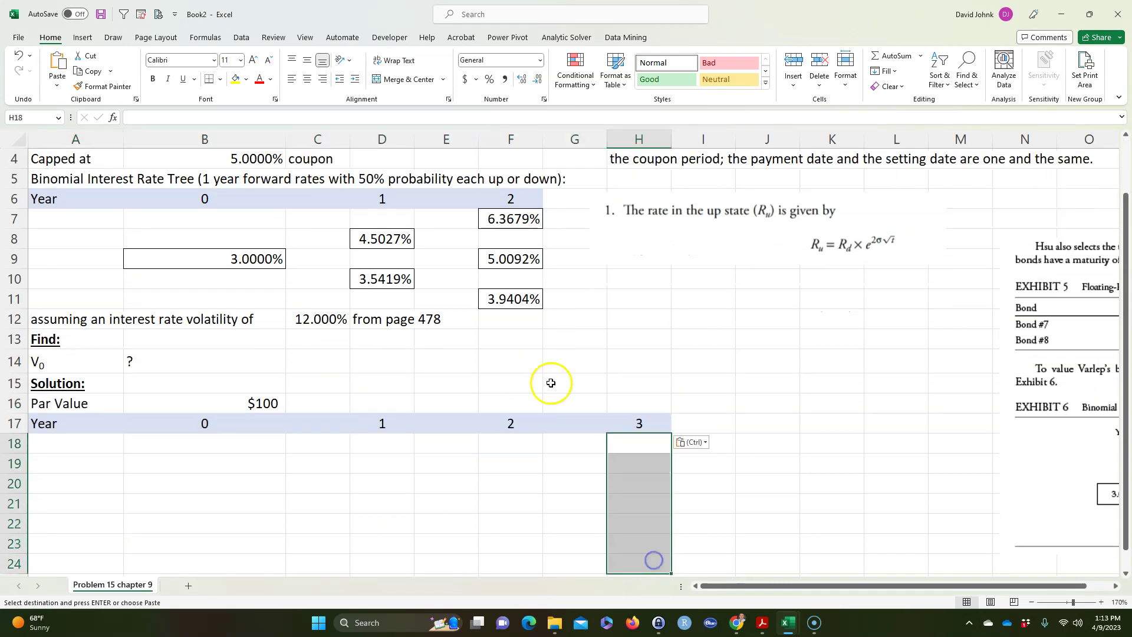
{"action": "left_click", "coordinate": [481, 529]}
{"action": "left_click", "coordinate": [642, 455]}
Step: Enter =B16*(1+B4) in H18 for the $105.0000 year-3 capped payment
{"action": "left_click", "coordinate": [642, 447]}
{"action": "scroll", "coordinate": [642, 447], "scroll_direction": "up", "scroll_amount": 1}
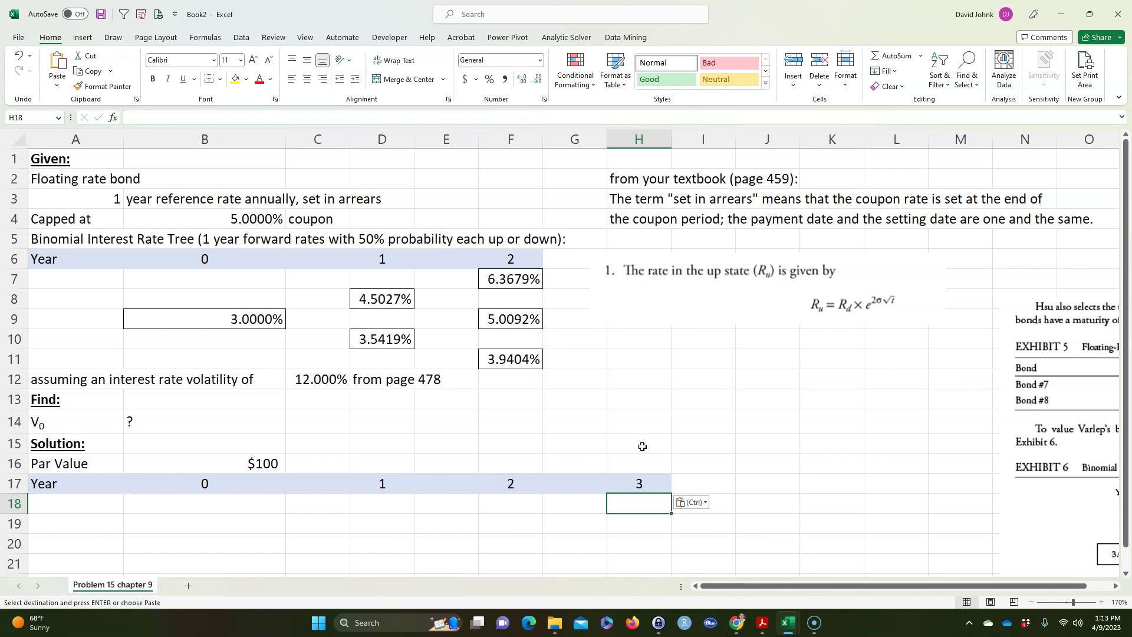
{"action": "type", "text": "="}
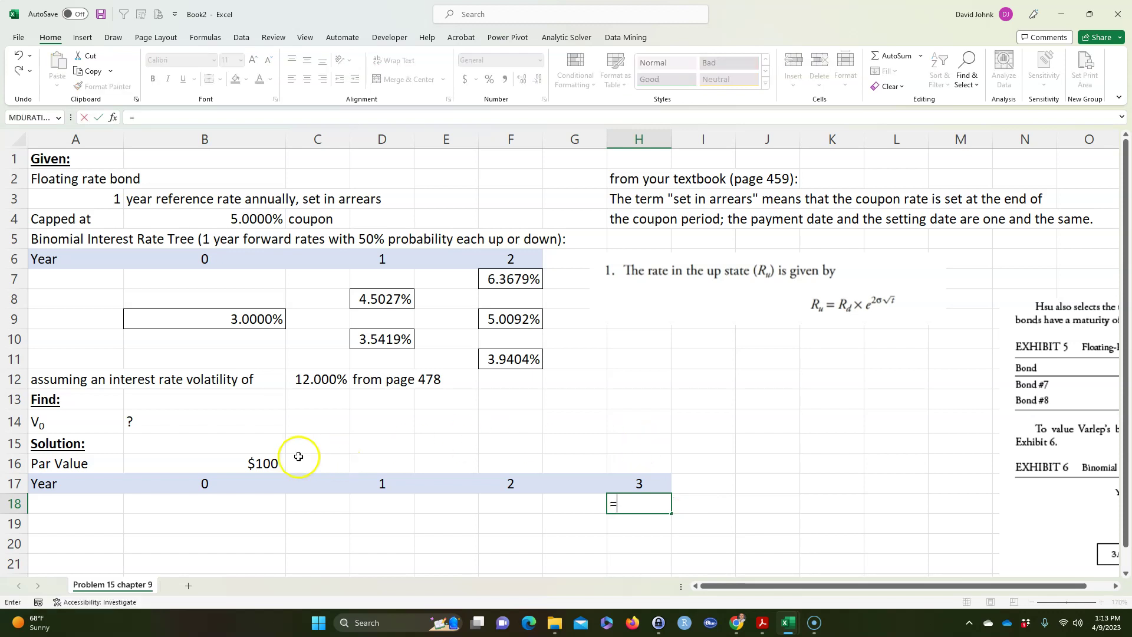
{"action": "left_click", "coordinate": [264, 463]}
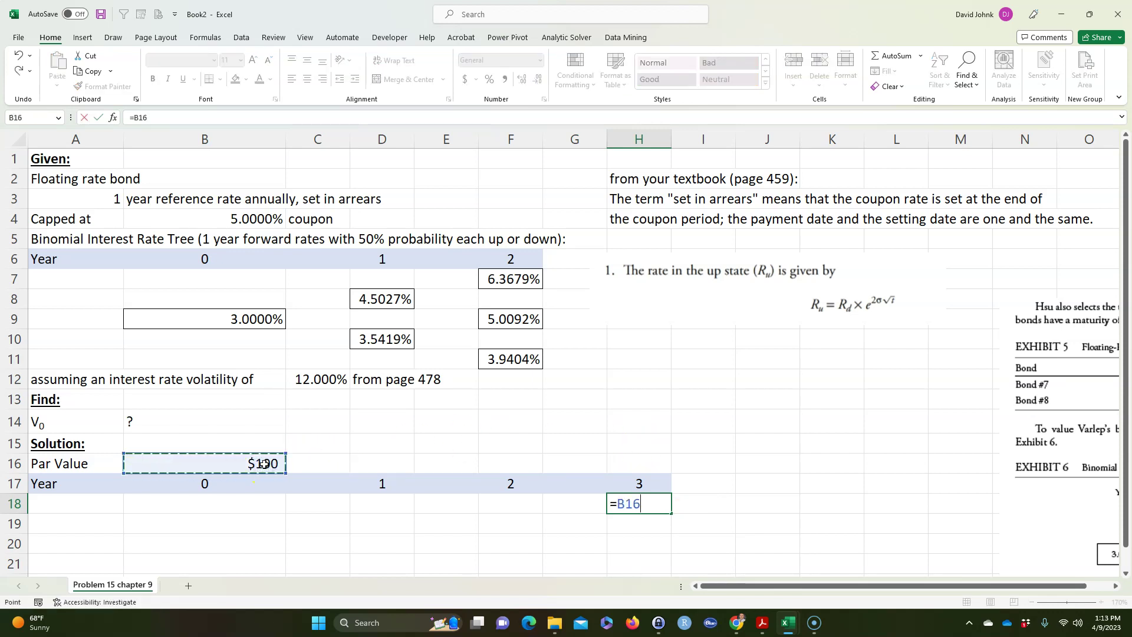
{"action": "type", "text": "*"}
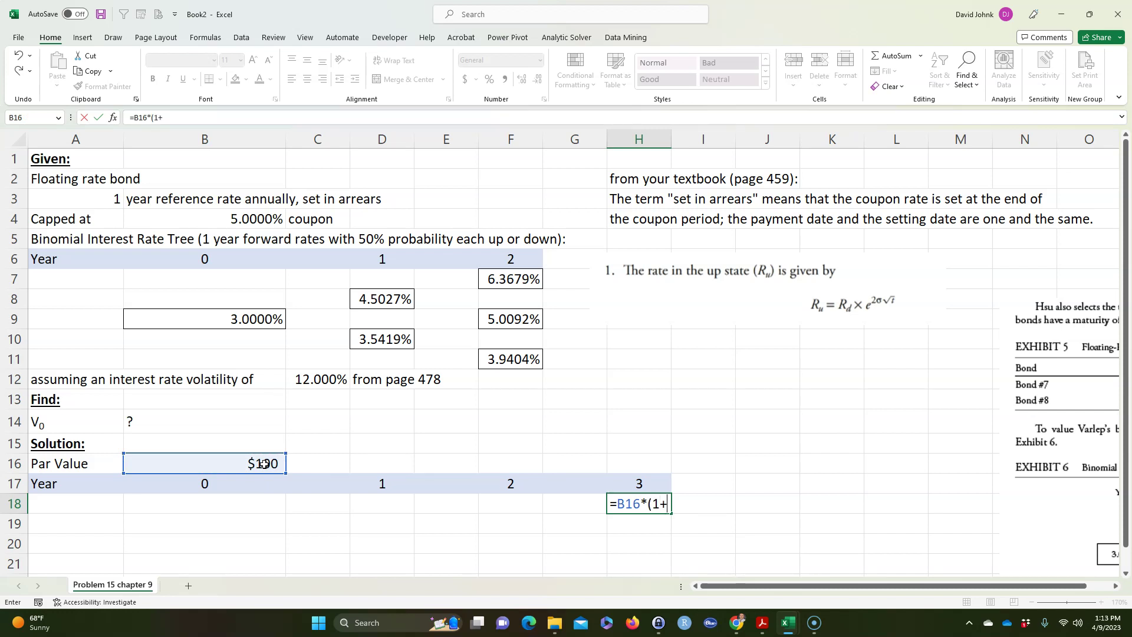
{"action": "left_click", "coordinate": [240, 222]}
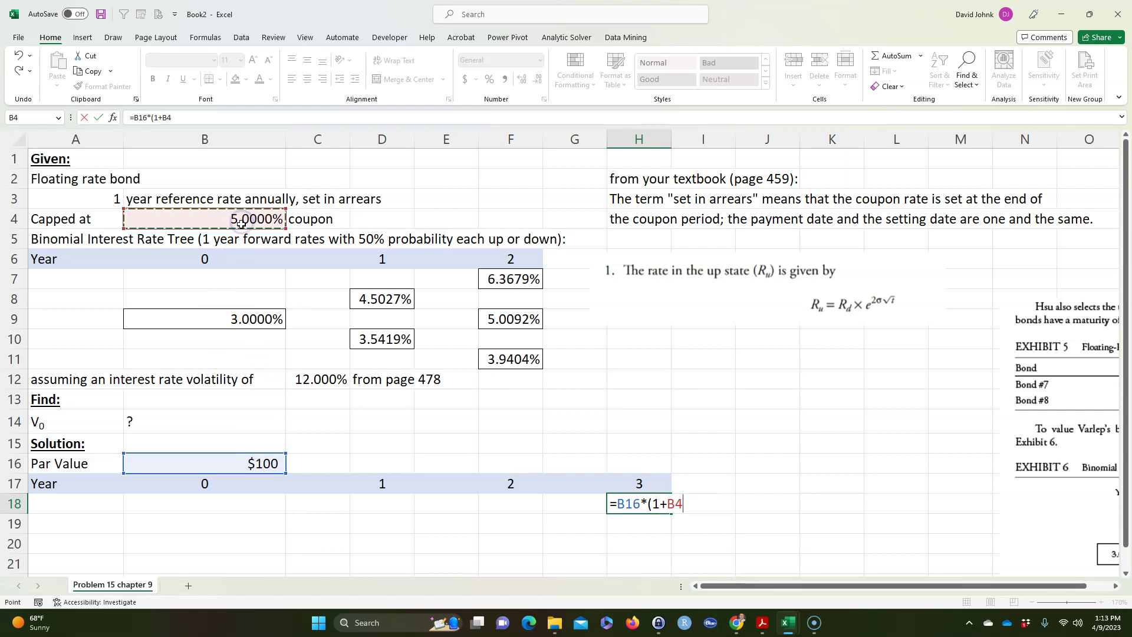
{"action": "type", "text": ")"}
{"action": "key", "text": "Return"}
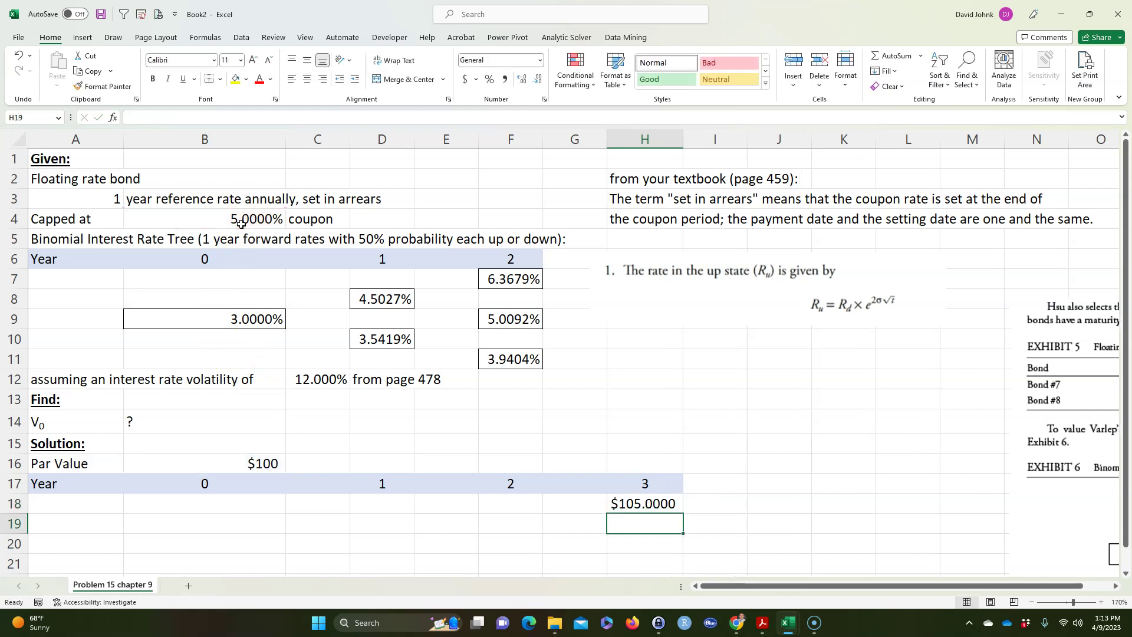
Step: Recheck H18's formula against the 6.3679% rate in F7 and select H19
{"action": "left_click", "coordinate": [622, 504]}
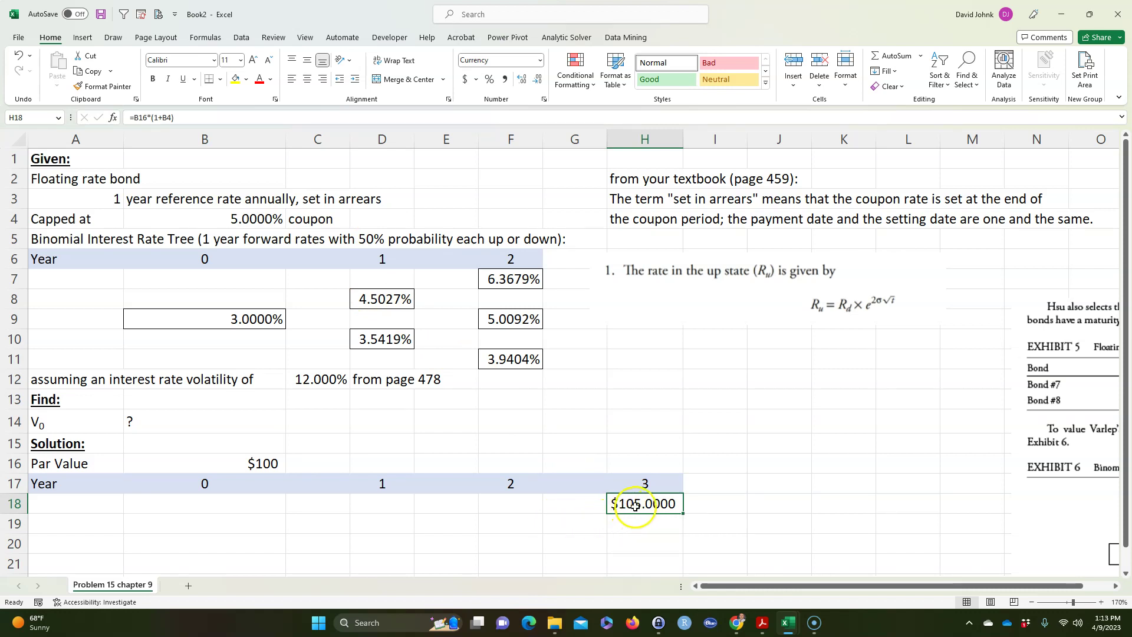
{"action": "double_click", "coordinate": [640, 504]}
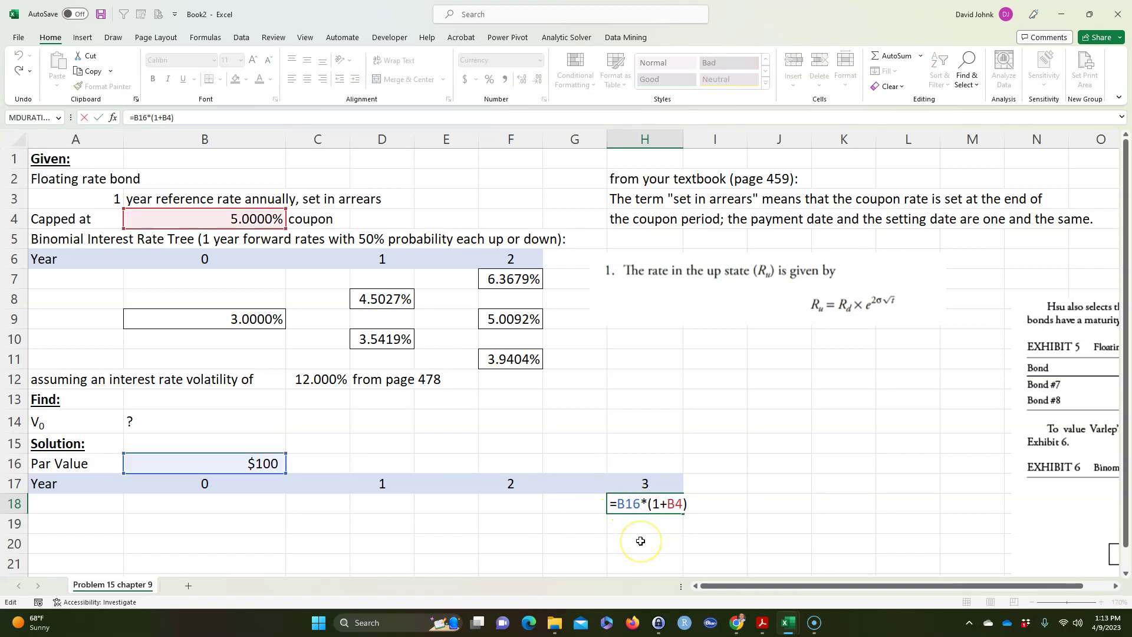
{"action": "key", "text": "ctrl+Return"}
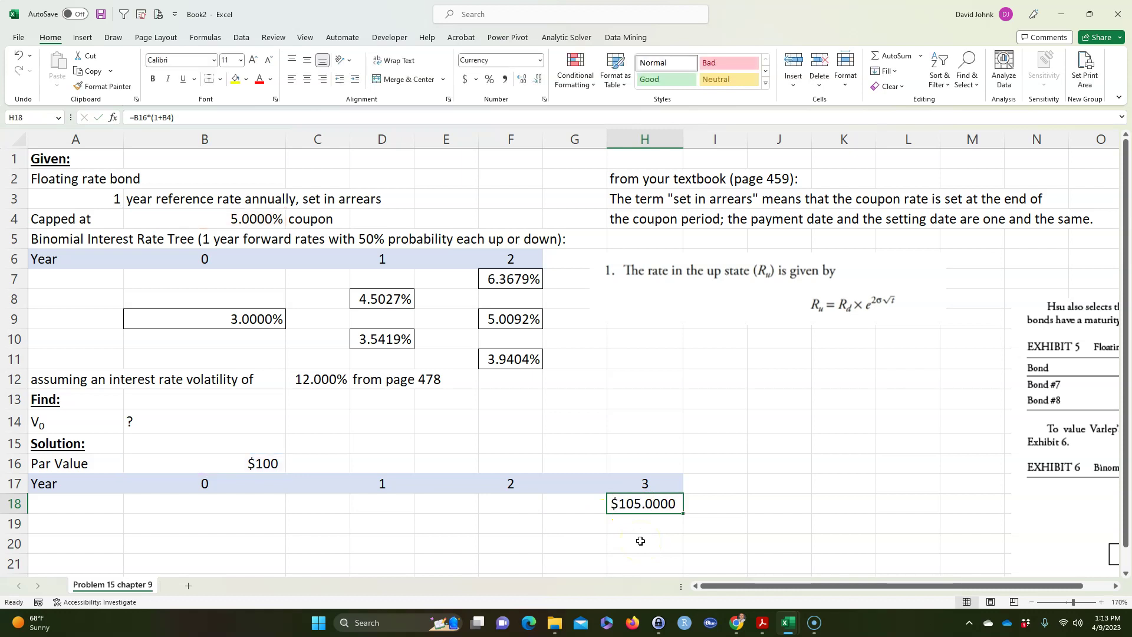
{"action": "left_click", "coordinate": [639, 526]}
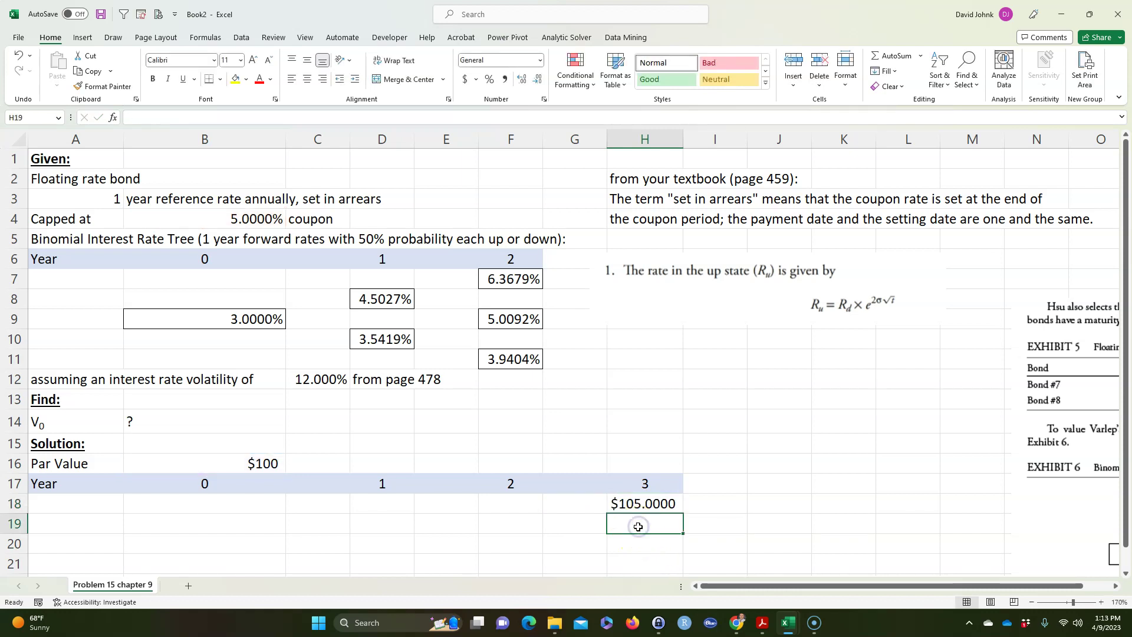
{"action": "left_click", "coordinate": [512, 279]}
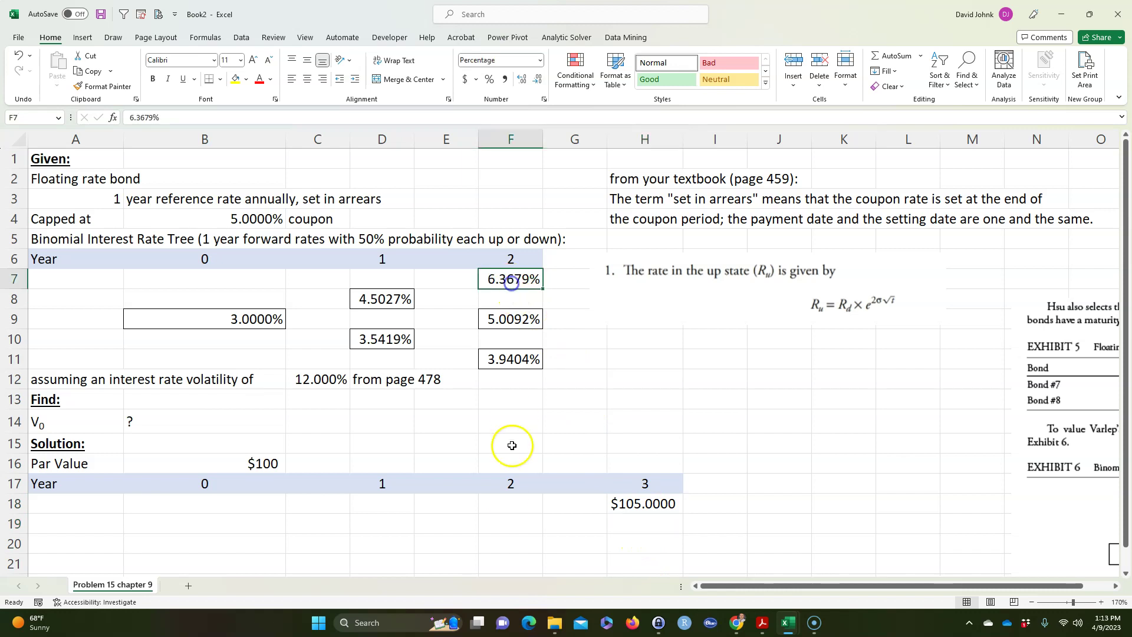
{"action": "left_click", "coordinate": [624, 518]}
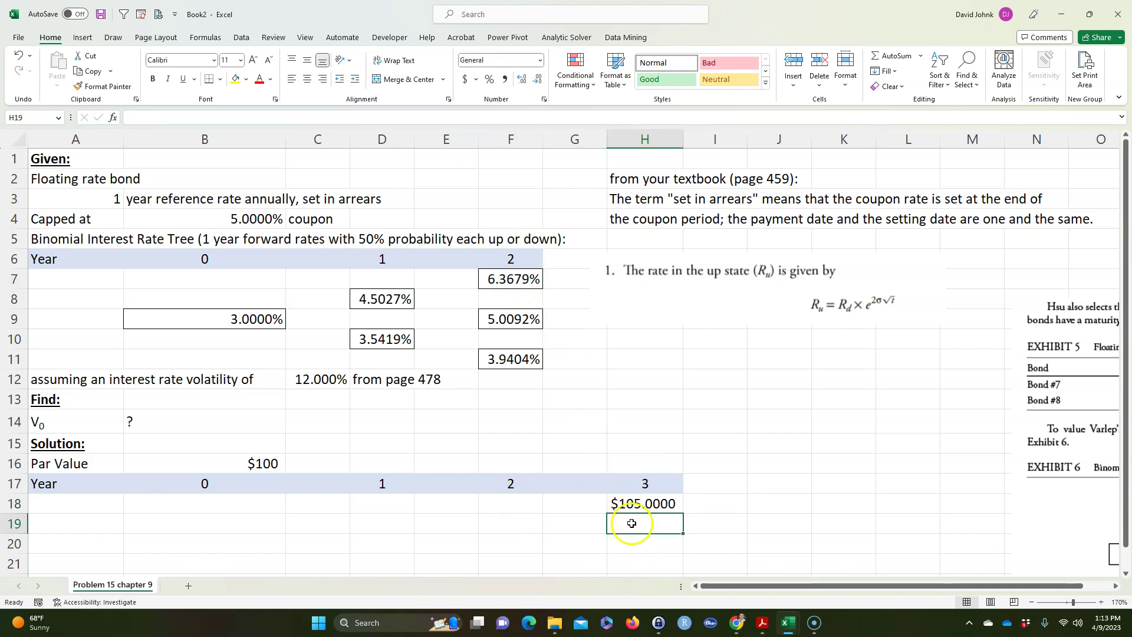
{"action": "left_click", "coordinate": [642, 500]}
{"action": "left_click", "coordinate": [642, 505]}
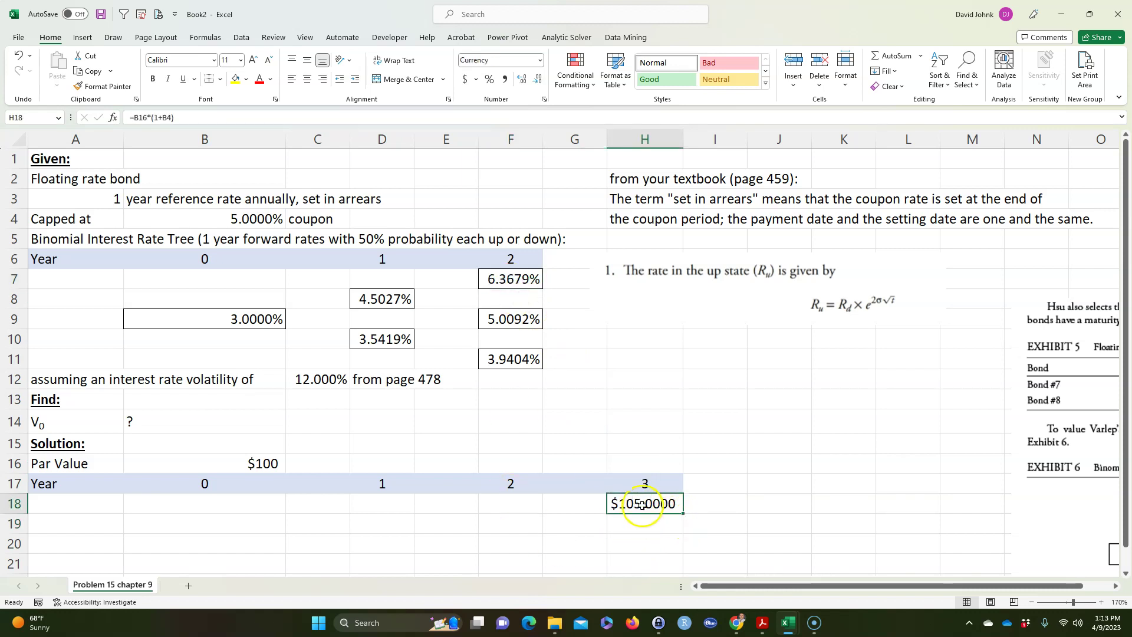
{"action": "left_click", "coordinate": [644, 525]}
Step: Enter =B16*(1+F7) in H19 for the uncapped year-3 payment of $106.3679
{"action": "type", "text": "="}
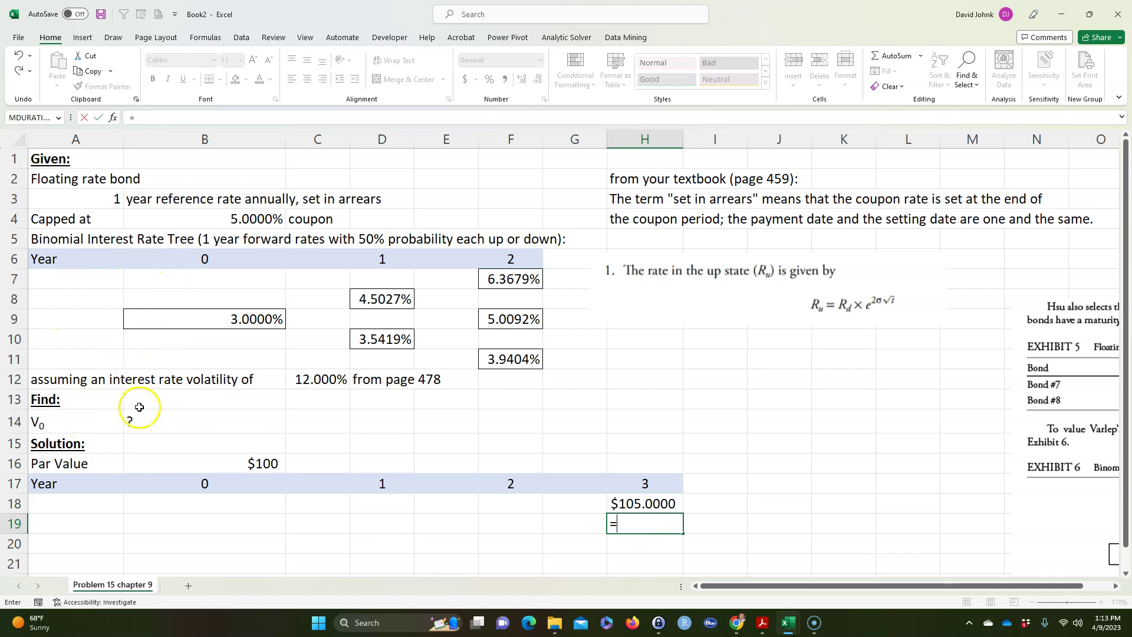
{"action": "left_click", "coordinate": [220, 463]}
{"action": "type", "text": "*"}
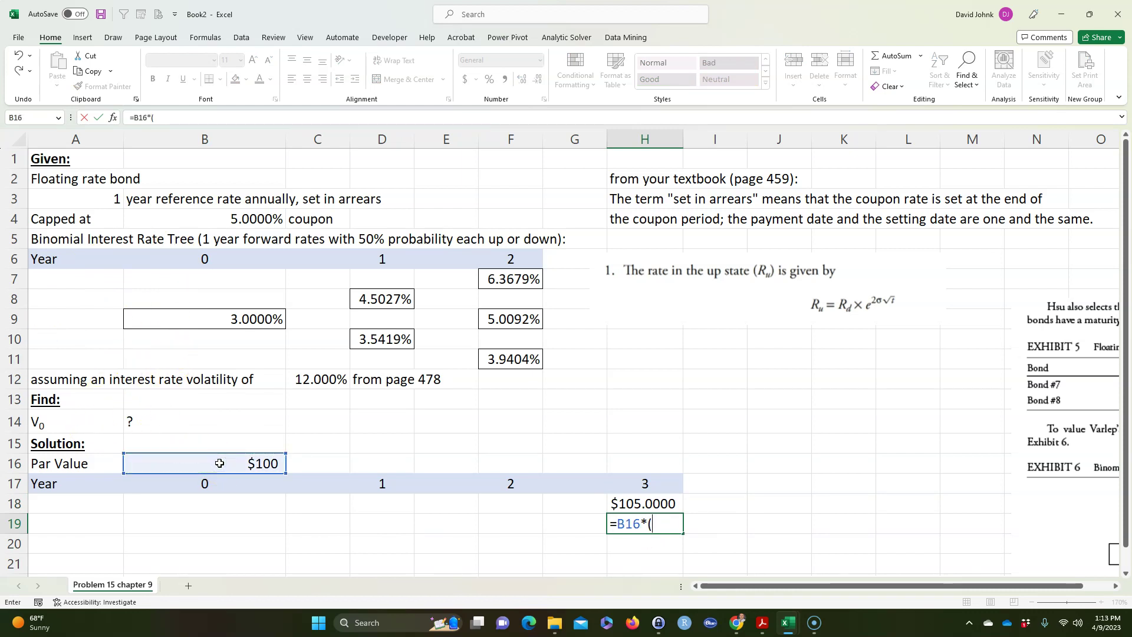
{"action": "type", "text": "(1+"}
{"action": "left_click", "coordinate": [509, 281]}
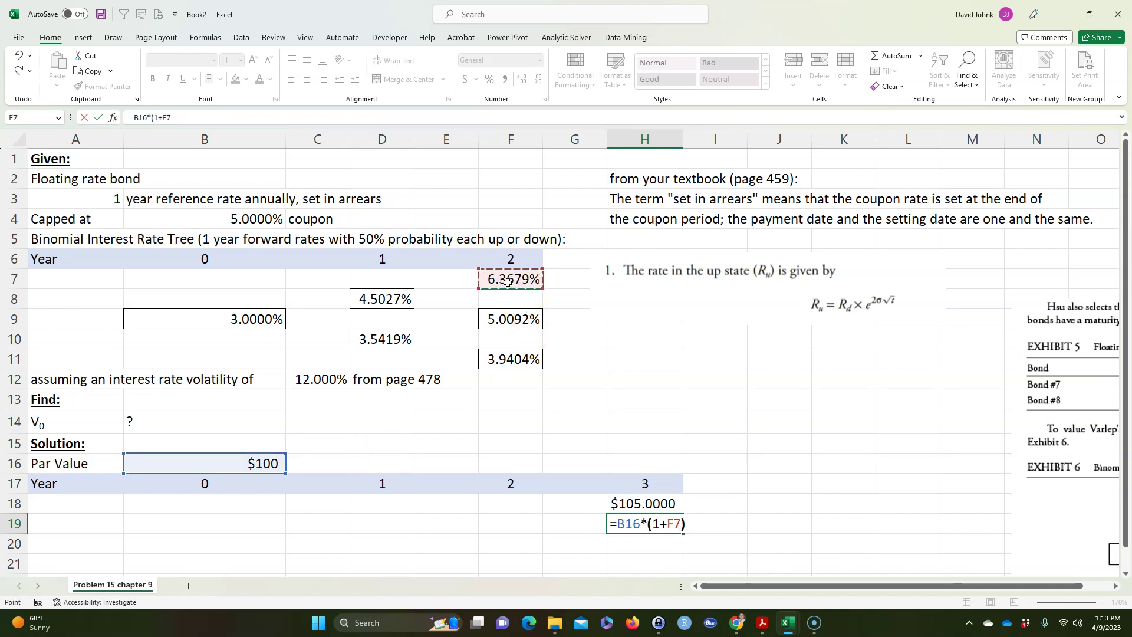
{"action": "type", "text": ")"}
{"action": "key", "text": "Return"}
Step: Copy H18's currency format onto H19 with Format Painter
{"action": "left_click", "coordinate": [637, 528]}
{"action": "left_click", "coordinate": [635, 499]}
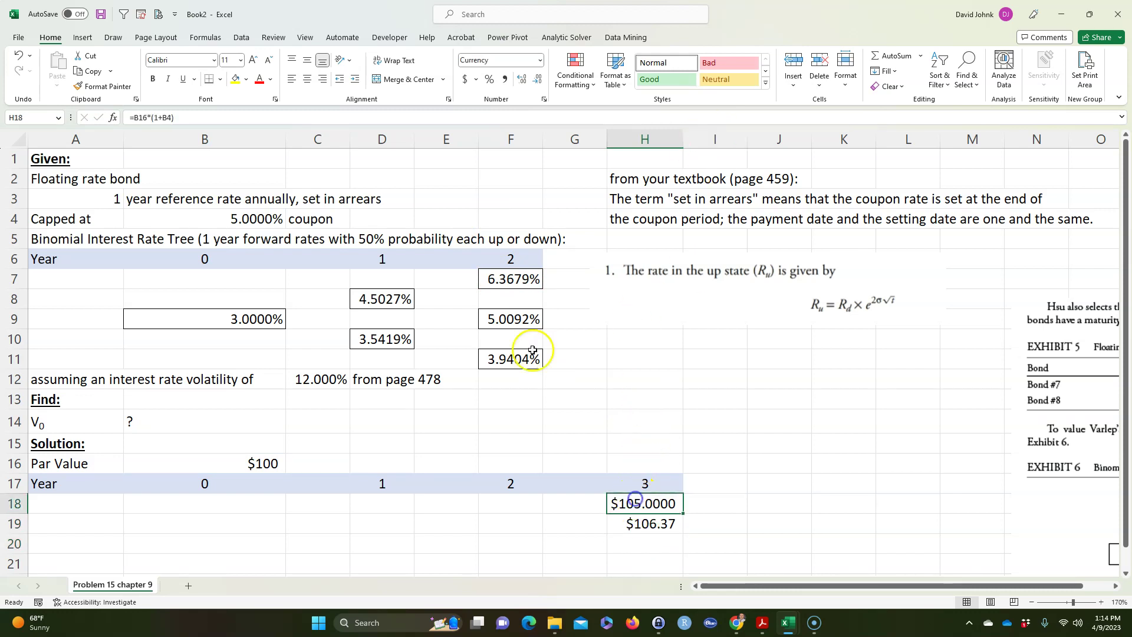
{"action": "left_click", "coordinate": [103, 86]}
{"action": "scroll", "coordinate": [532, 493], "scroll_direction": "down", "scroll_amount": 1}
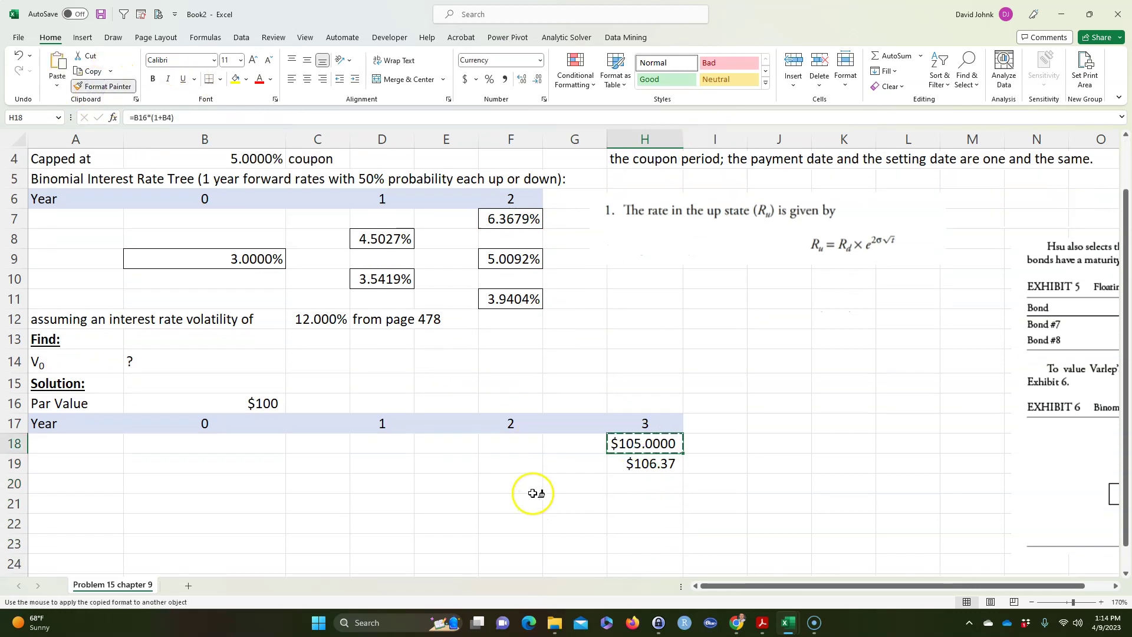
{"action": "scroll", "coordinate": [533, 493], "scroll_direction": "down", "scroll_amount": 1}
{"action": "left_click_drag", "start_coordinate": [632, 430], "coordinate": [652, 566]}
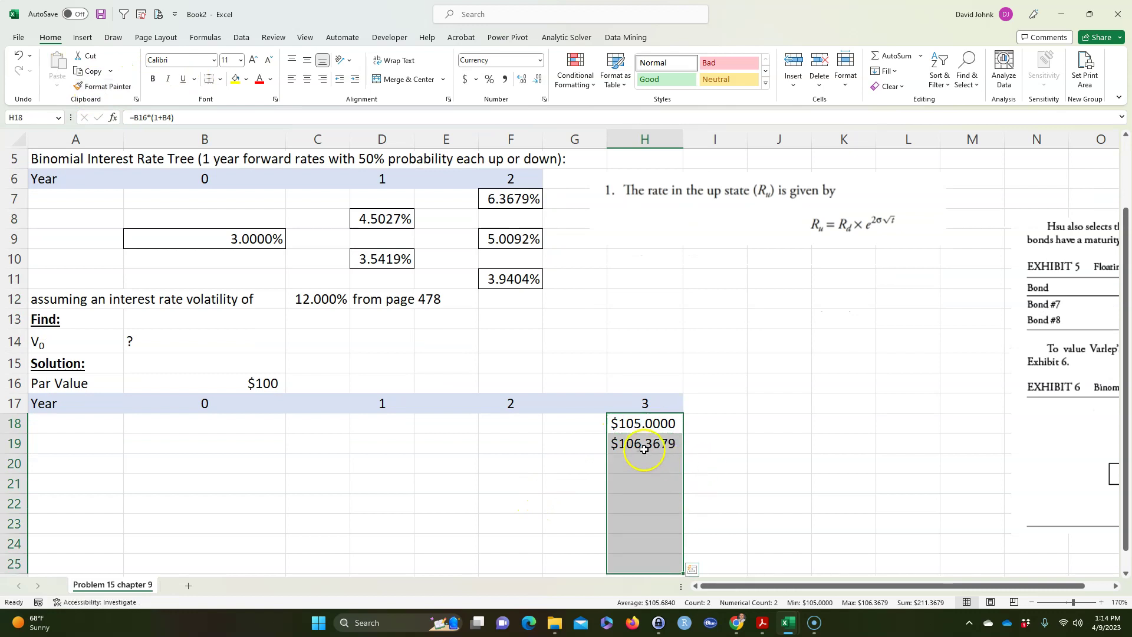
Step: Apply Strikethrough to H19's value through the Format Cells font options
{"action": "left_click", "coordinate": [644, 449]}
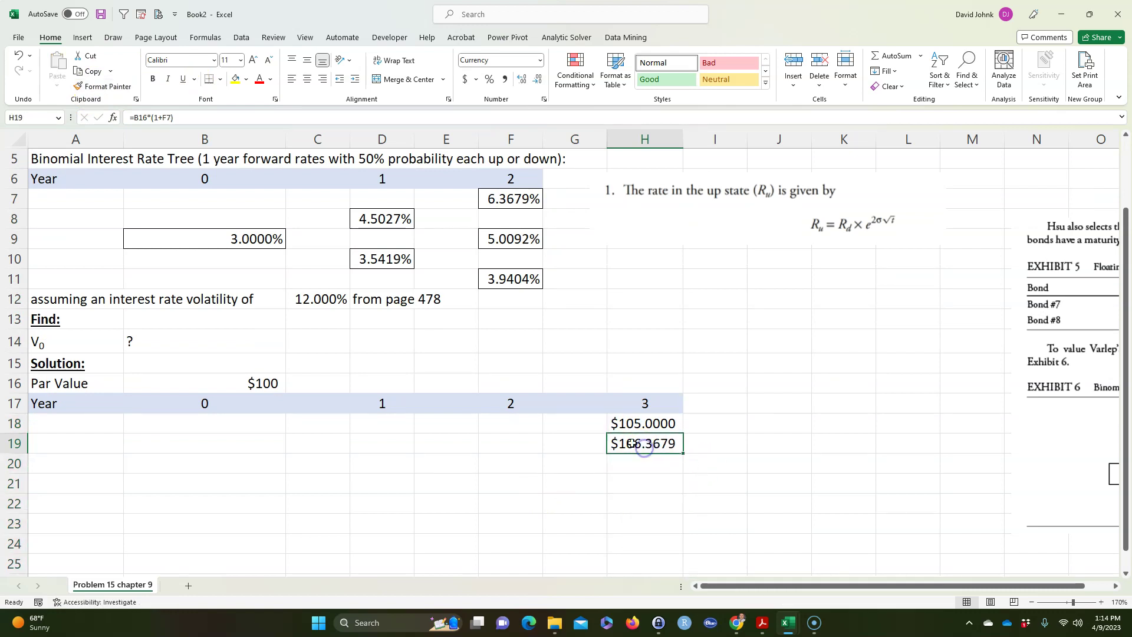
{"action": "left_click", "coordinate": [274, 100]}
{"action": "left_click", "coordinate": [602, 329]}
{"action": "left_click", "coordinate": [821, 450]}
{"action": "left_click_drag", "start_coordinate": [664, 520], "coordinate": [655, 502]}
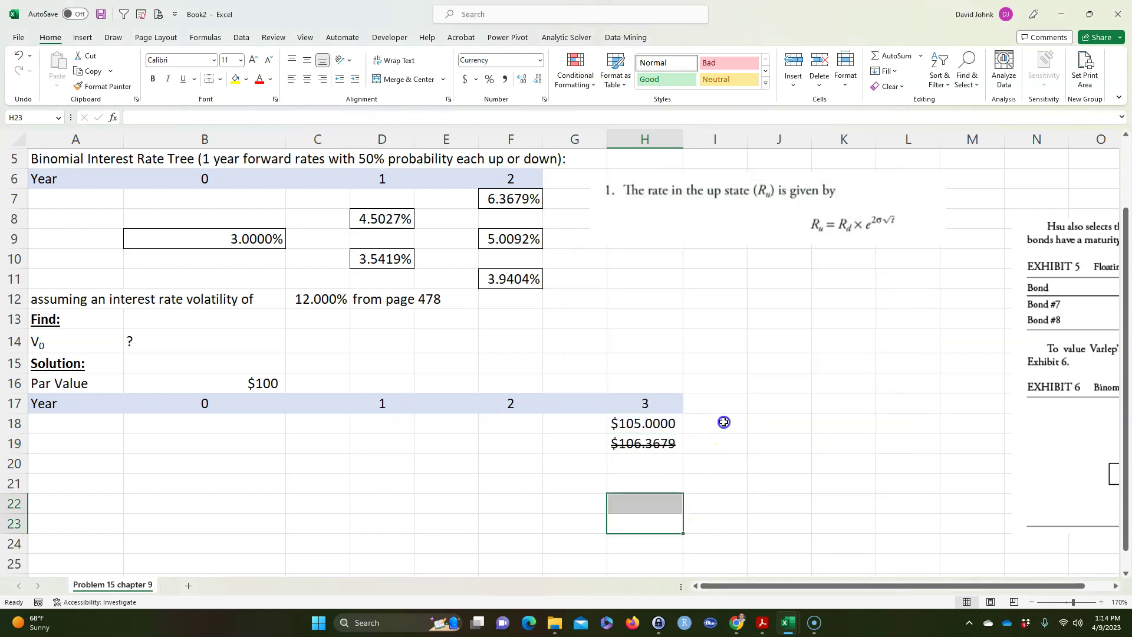
{"action": "left_click", "coordinate": [724, 423]}
Step: Enter =FORMULATEXT(H18) in I18 so it displays =B16*(1+B4) as text
{"action": "type", "text": "=form"}
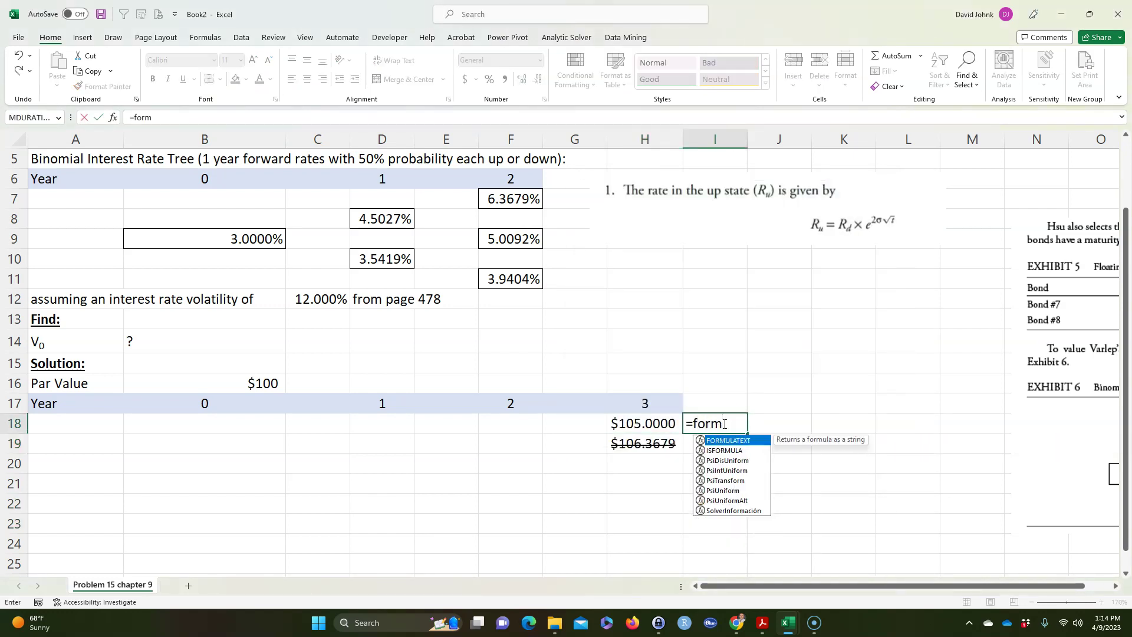
{"action": "double_click", "coordinate": [736, 441]}
{"action": "left_click", "coordinate": [637, 423]}
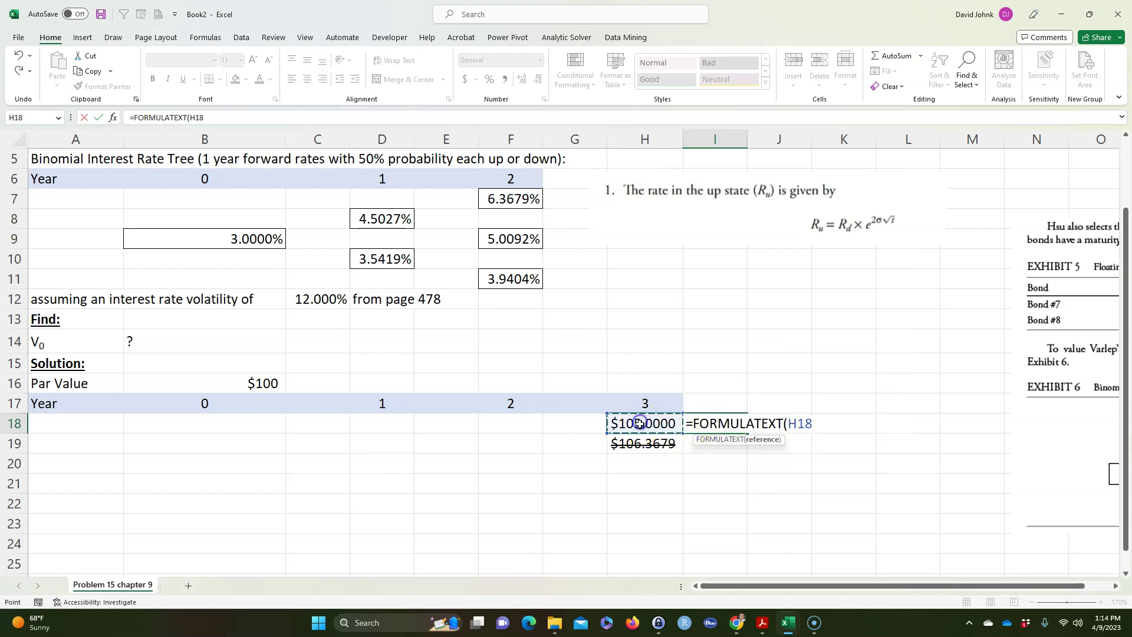
{"action": "key", "text": "Return"}
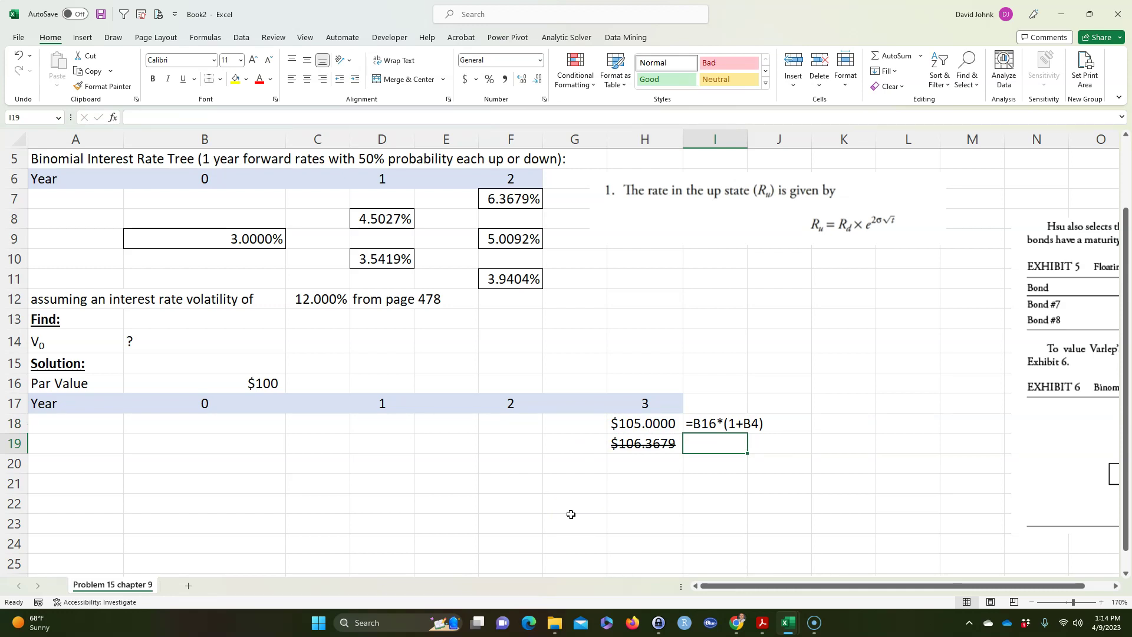
{"action": "left_click", "coordinate": [639, 487]}
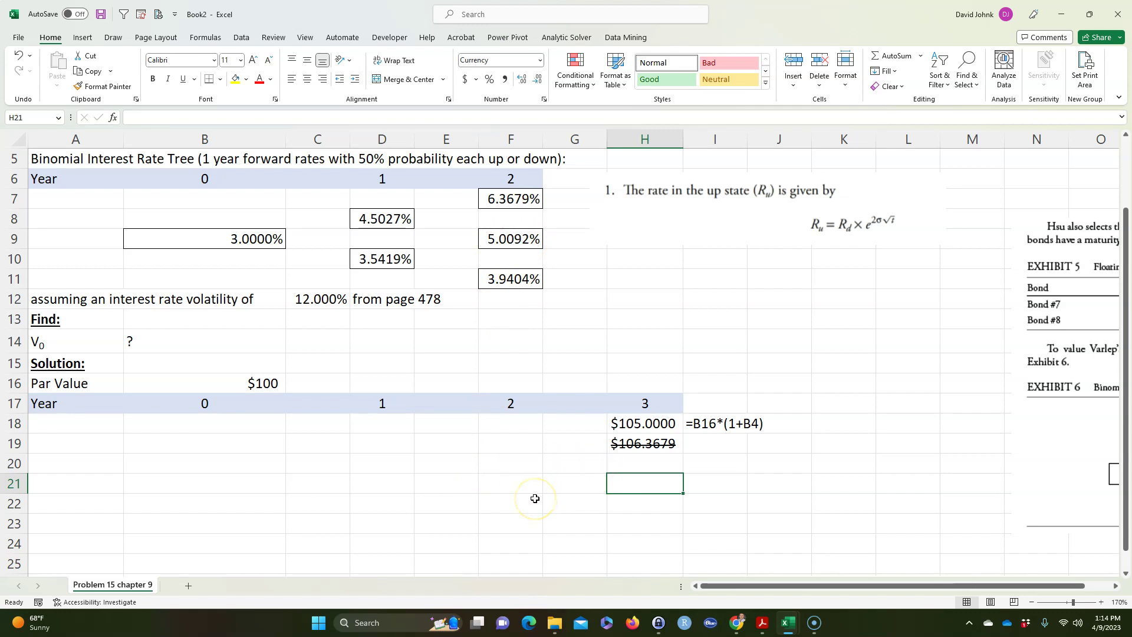
Step: Enter =B16*(1+B4) in H21 for the capped $105.0000 cash flow
{"action": "type", "text": "="}
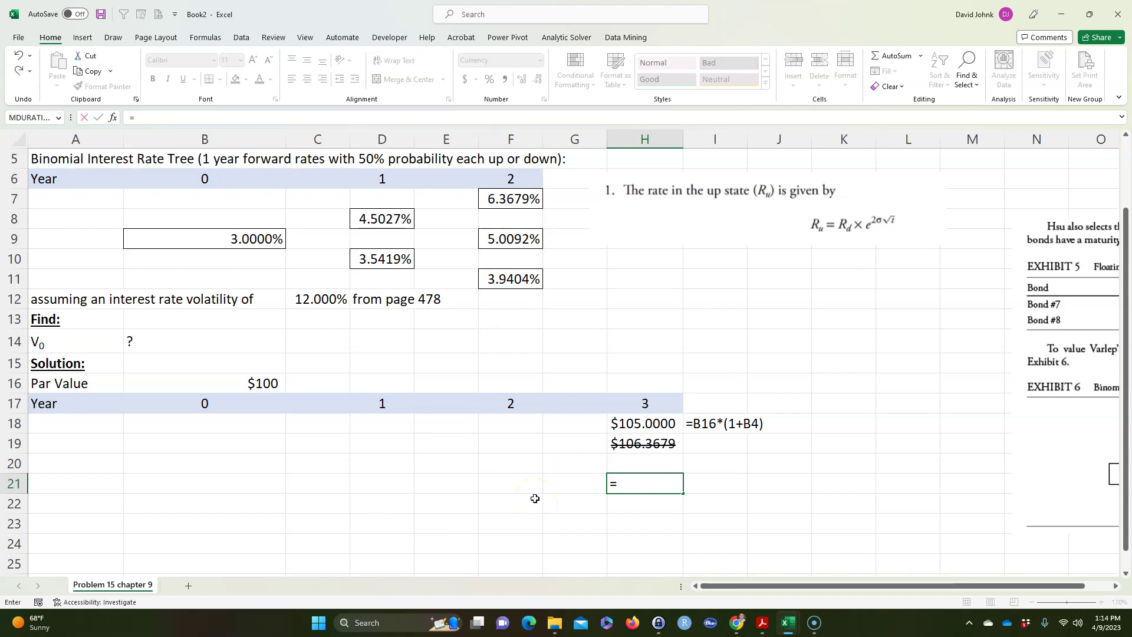
{"action": "left_click", "coordinate": [261, 383]}
{"action": "type", "text": "*"}
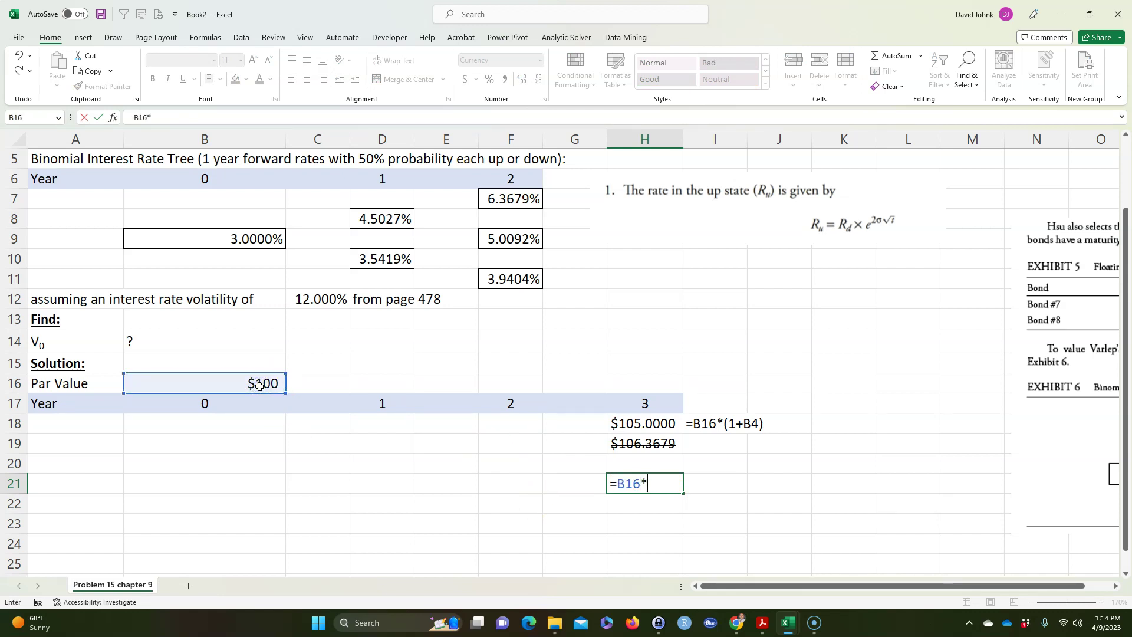
{"action": "type", "text": "(1+"}
{"action": "scroll", "coordinate": [259, 386], "scroll_direction": "up", "scroll_amount": 2}
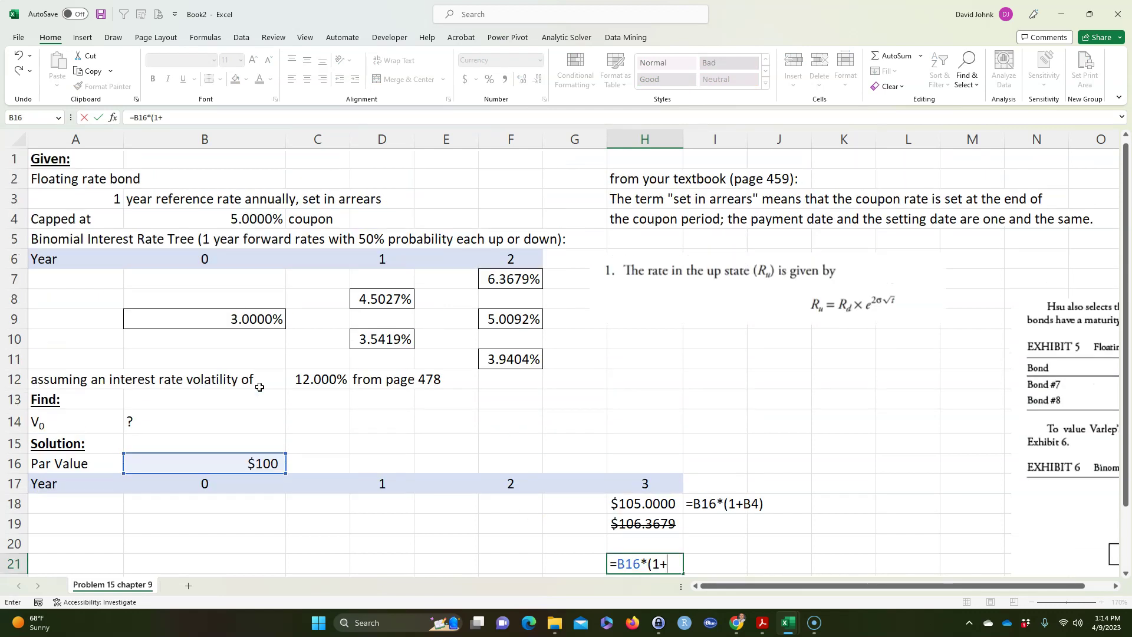
{"action": "left_click", "coordinate": [243, 225]}
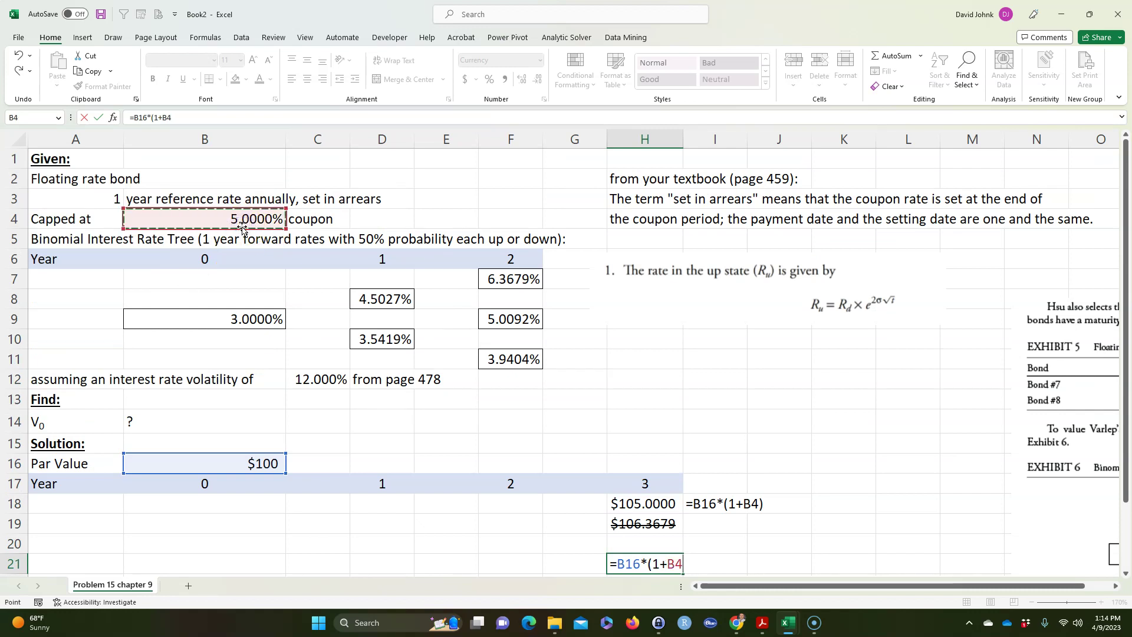
{"action": "type", "text": ")"}
{"action": "key", "text": "Return"}
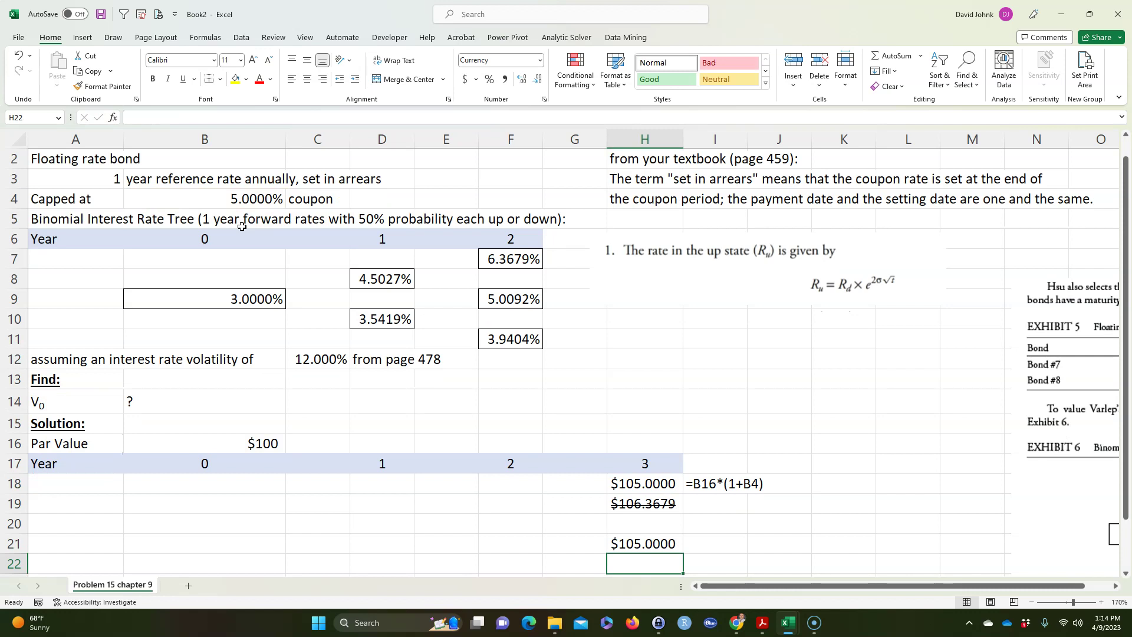
Step: Enter =B16*(1+F9) in H22, giving $105.0092 from the 5.0092% rate
{"action": "type", "text": "="}
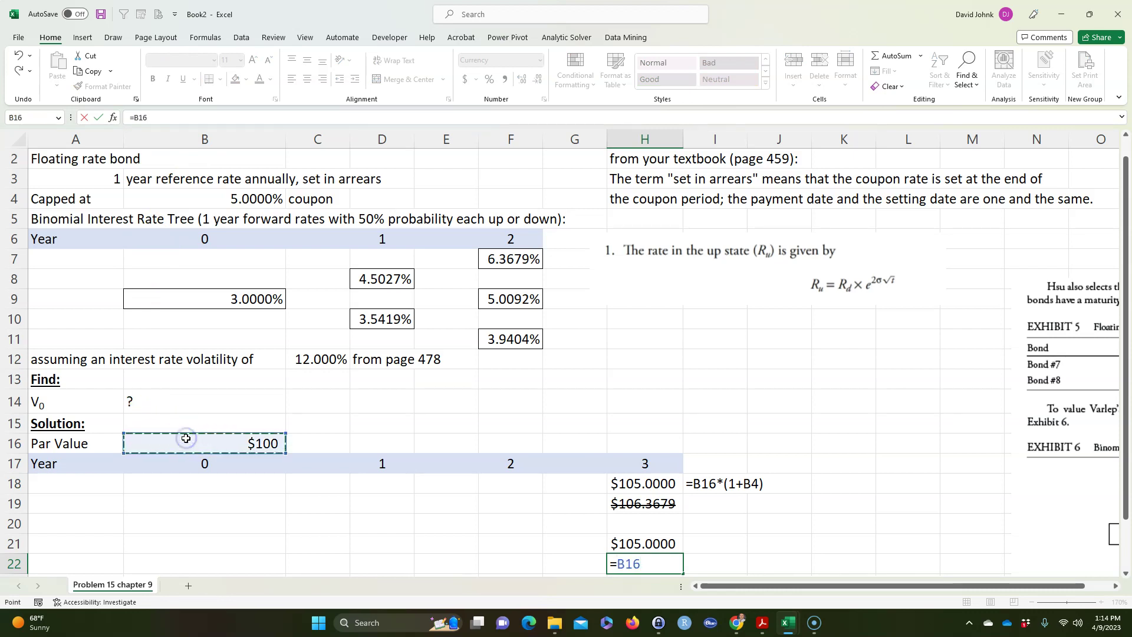
{"action": "type", "text": "*"}
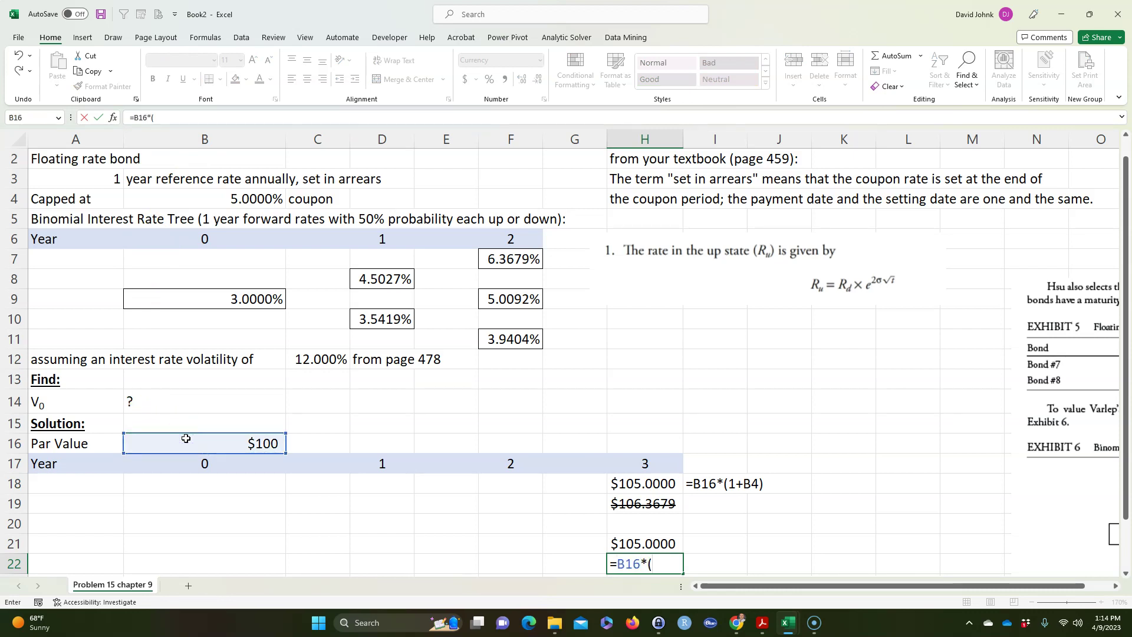
{"action": "left_click", "coordinate": [504, 299]}
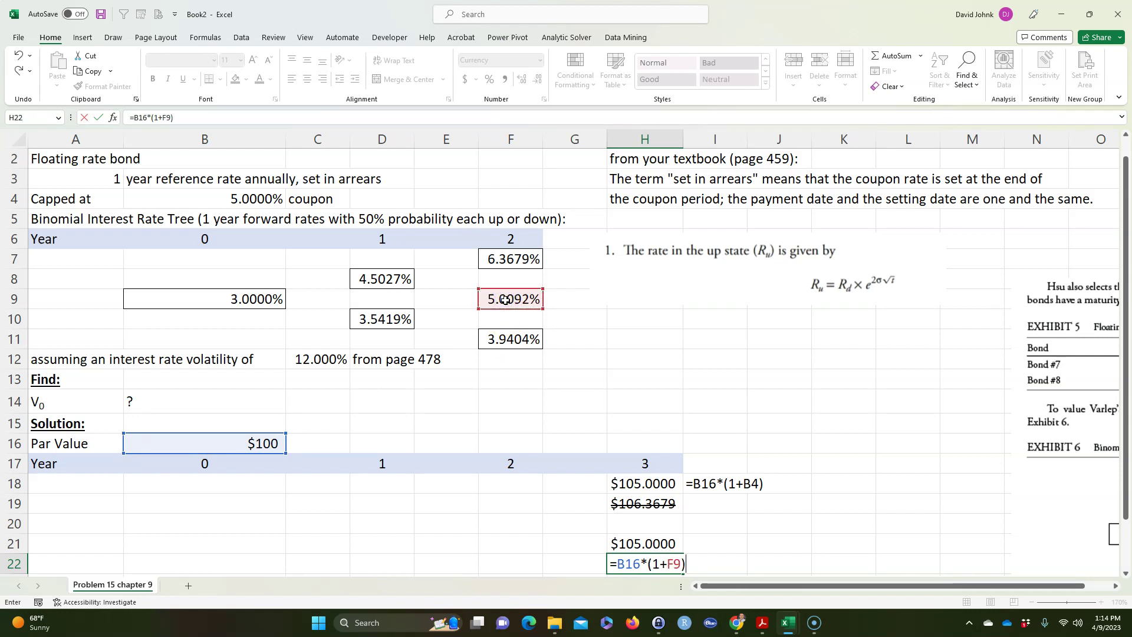
{"action": "key", "text": "Return"}
{"action": "left_click", "coordinate": [656, 485]}
Step: Paint H19's strikethrough format onto H22 and copy I18's formula text into I21
{"action": "left_click", "coordinate": [106, 87]}
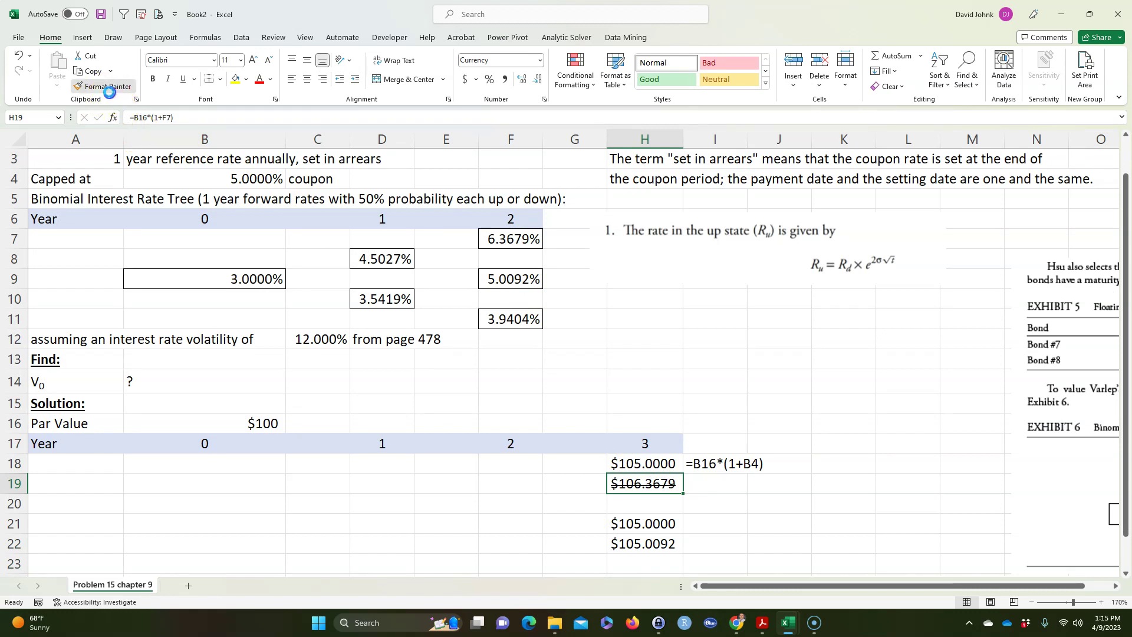
{"action": "left_click", "coordinate": [645, 541]}
{"action": "left_click", "coordinate": [721, 464]}
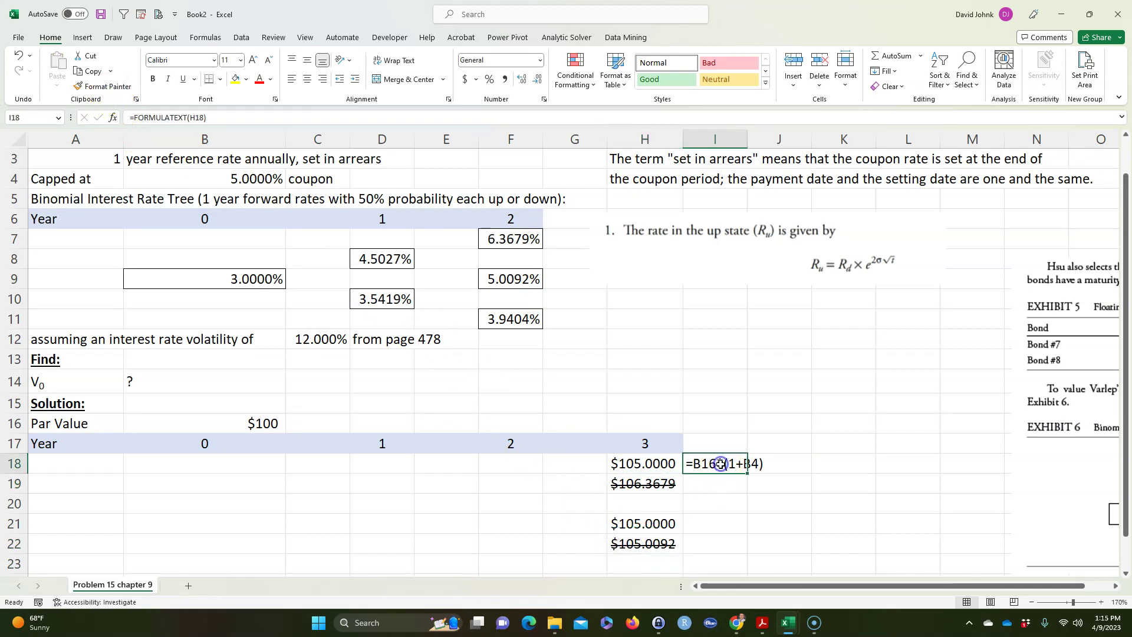
{"action": "key", "text": "ctrl+c"}
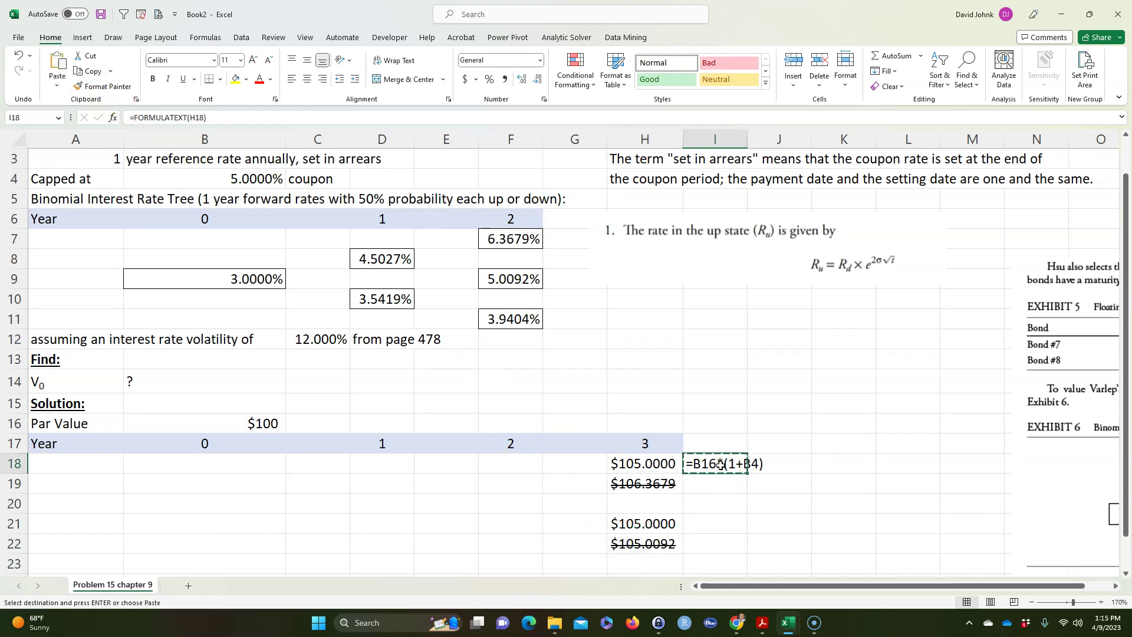
{"action": "left_click", "coordinate": [710, 524]}
{"action": "key", "text": "ctrl+v"}
{"action": "left_click", "coordinate": [579, 481]}
{"action": "scroll", "coordinate": [579, 482], "scroll_direction": "down", "scroll_amount": 2}
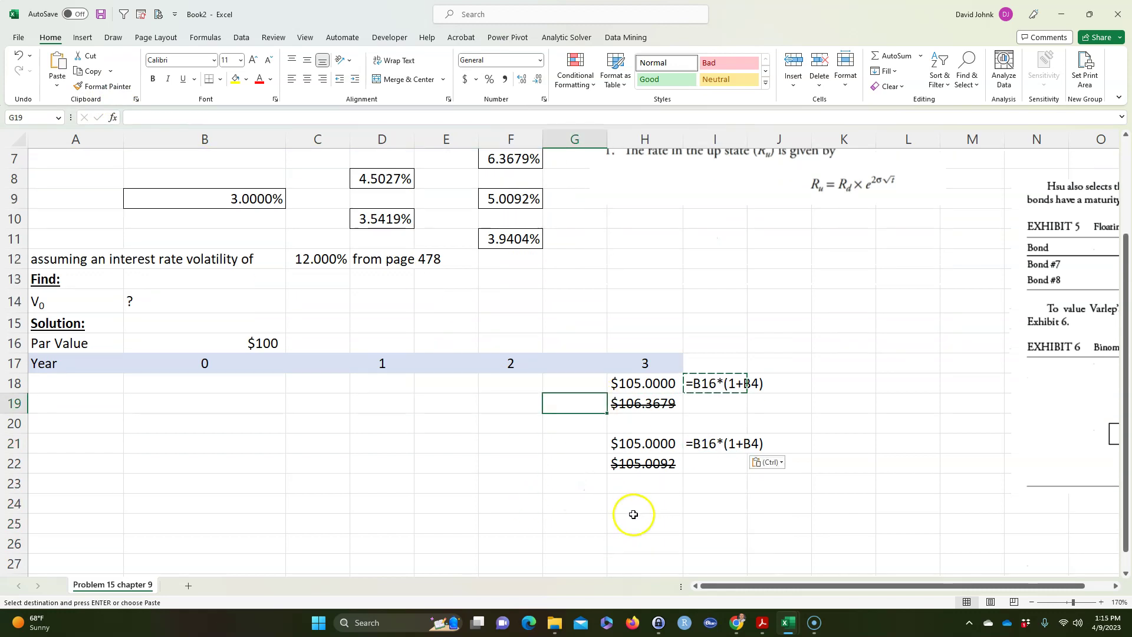
Step: Enter =B16*(1+F11) in H24 for a $103.9404 cash flow
{"action": "left_click", "coordinate": [635, 509]}
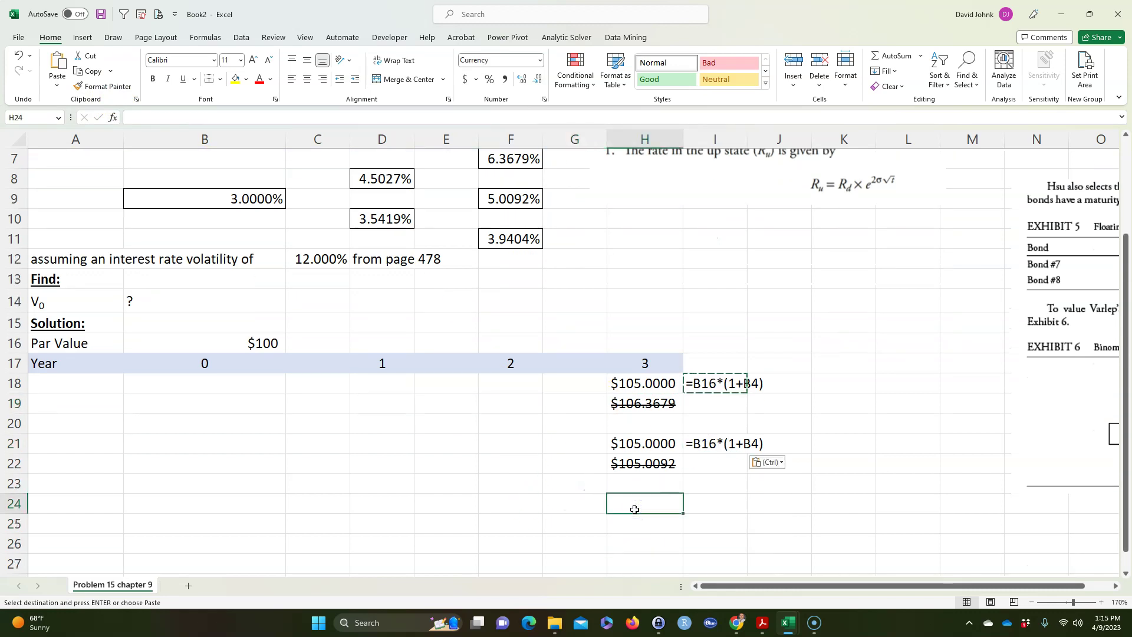
{"action": "type", "text": "="}
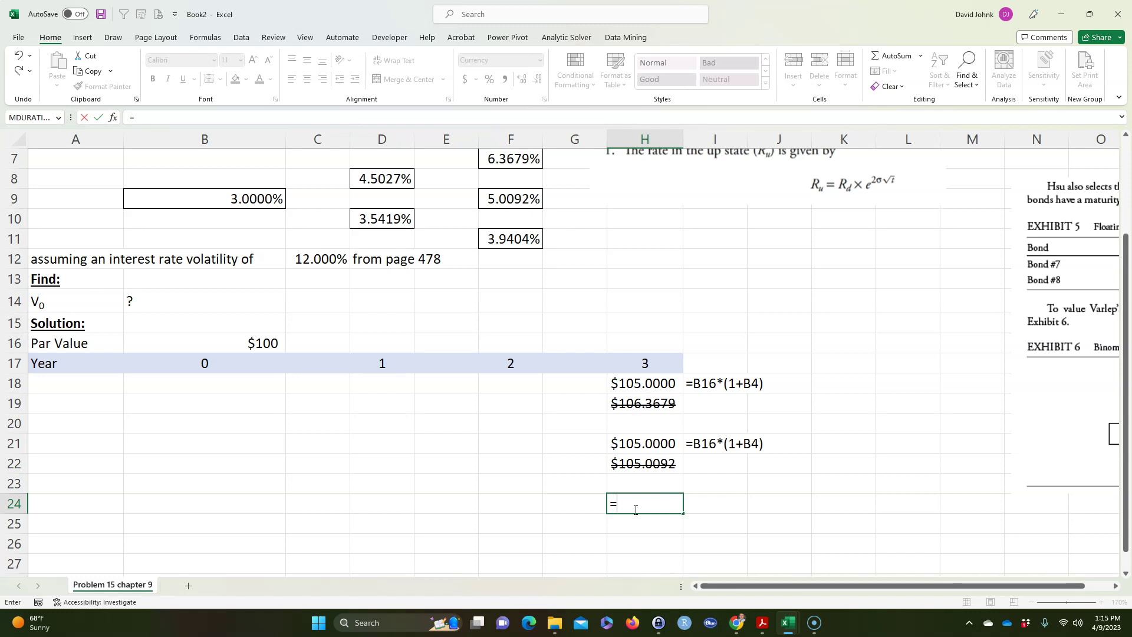
{"action": "left_click", "coordinate": [268, 344]}
{"action": "type", "text": "*"}
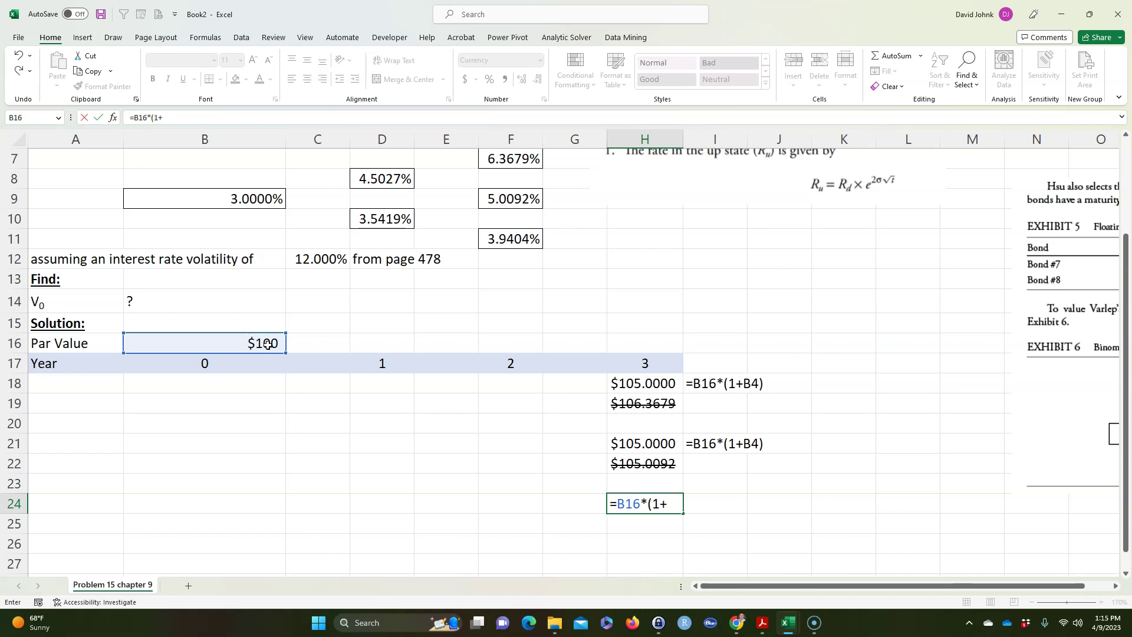
{"action": "type", "text": "(1+"}
{"action": "left_click", "coordinate": [507, 241]}
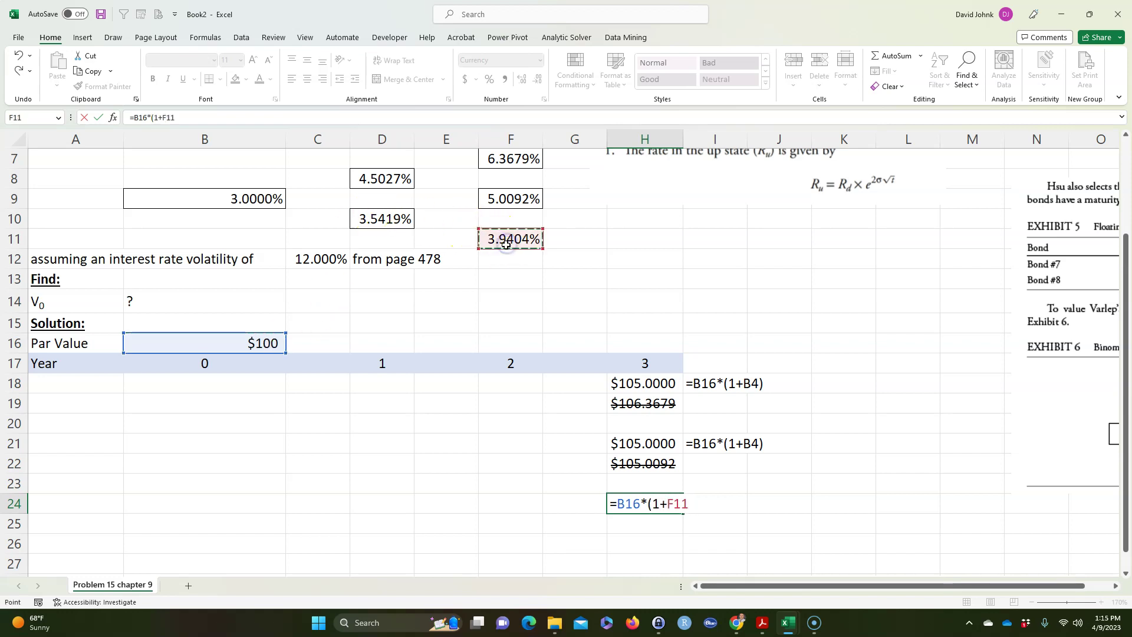
{"action": "type", "text": ")"}
{"action": "key", "text": "Return"}
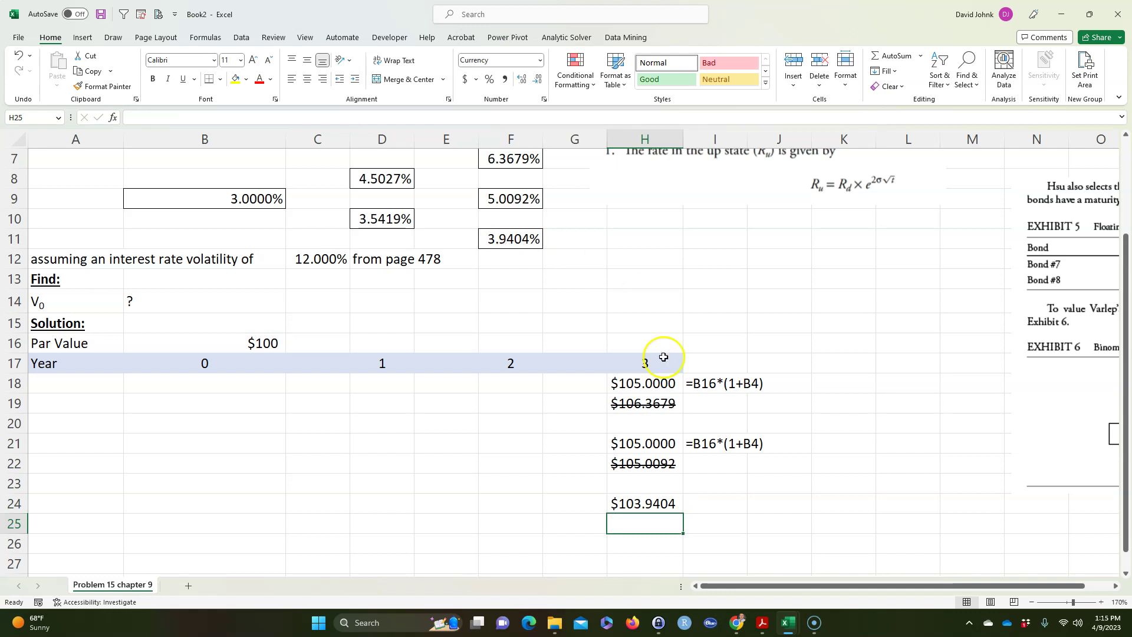
Step: Copy I21's formula text into I24 beside H24
{"action": "left_click", "coordinate": [712, 444]}
{"action": "key", "text": "ctrl+c"}
{"action": "left_click", "coordinate": [727, 503]}
{"action": "key", "text": "ctrl+v"}
{"action": "left_click", "coordinate": [590, 534]}
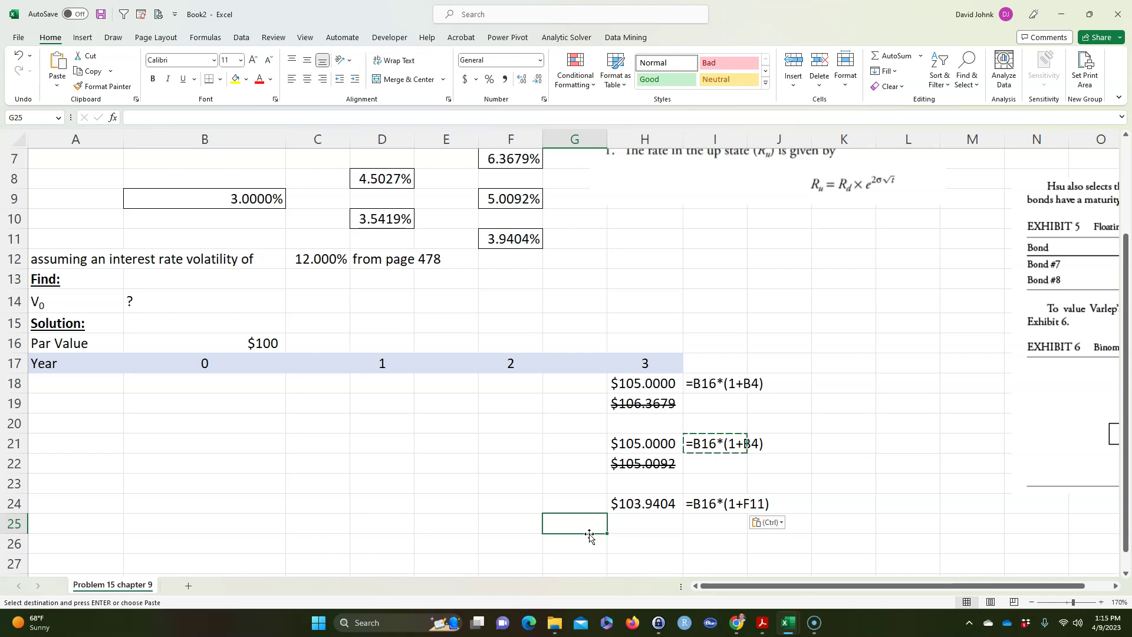
{"action": "scroll", "coordinate": [590, 534], "scroll_direction": "up", "scroll_amount": 2}
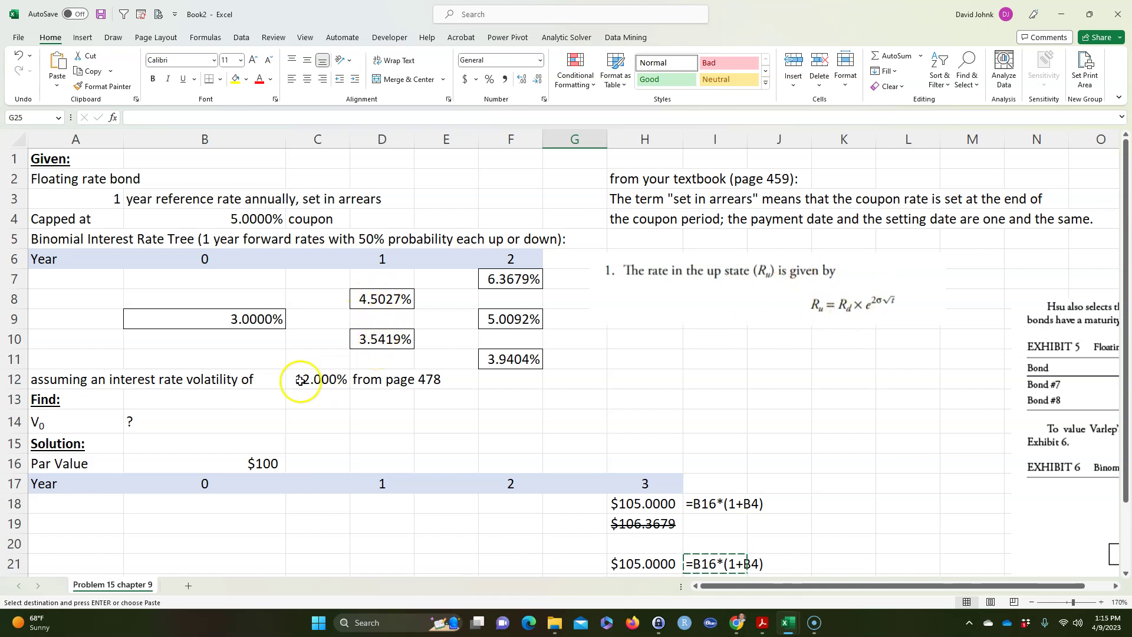
{"action": "left_click", "coordinate": [304, 380]}
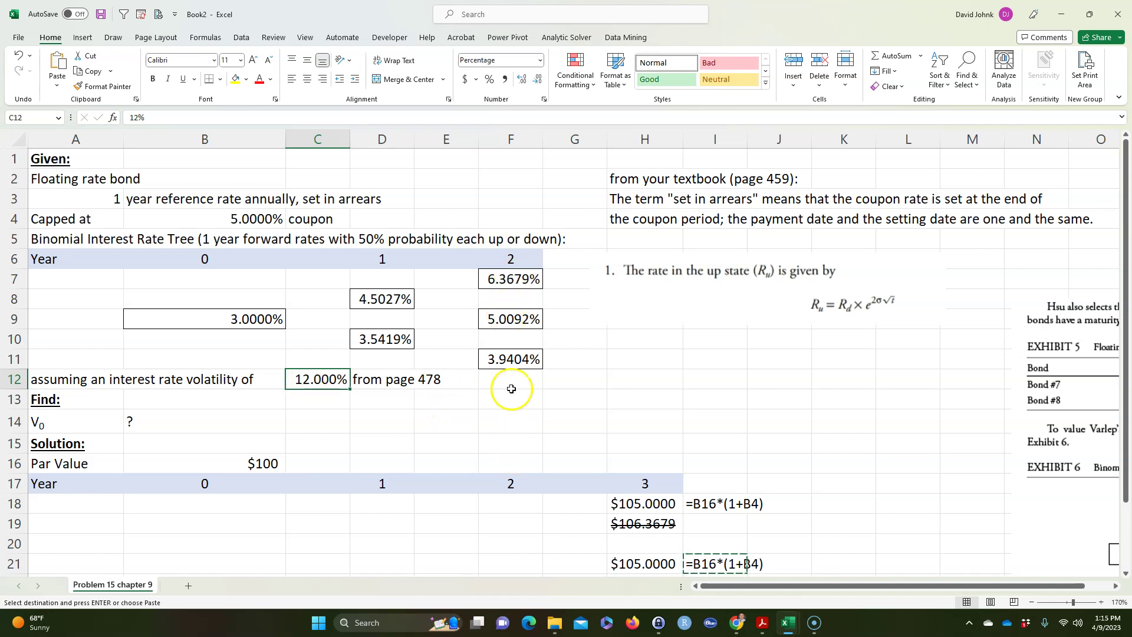
{"action": "scroll", "coordinate": [566, 412], "scroll_direction": "down", "scroll_amount": 3}
{"action": "scroll", "coordinate": [567, 412], "scroll_direction": "down", "scroll_amount": 2}
{"action": "scroll", "coordinate": [609, 412], "scroll_direction": "up", "scroll_amount": 5}
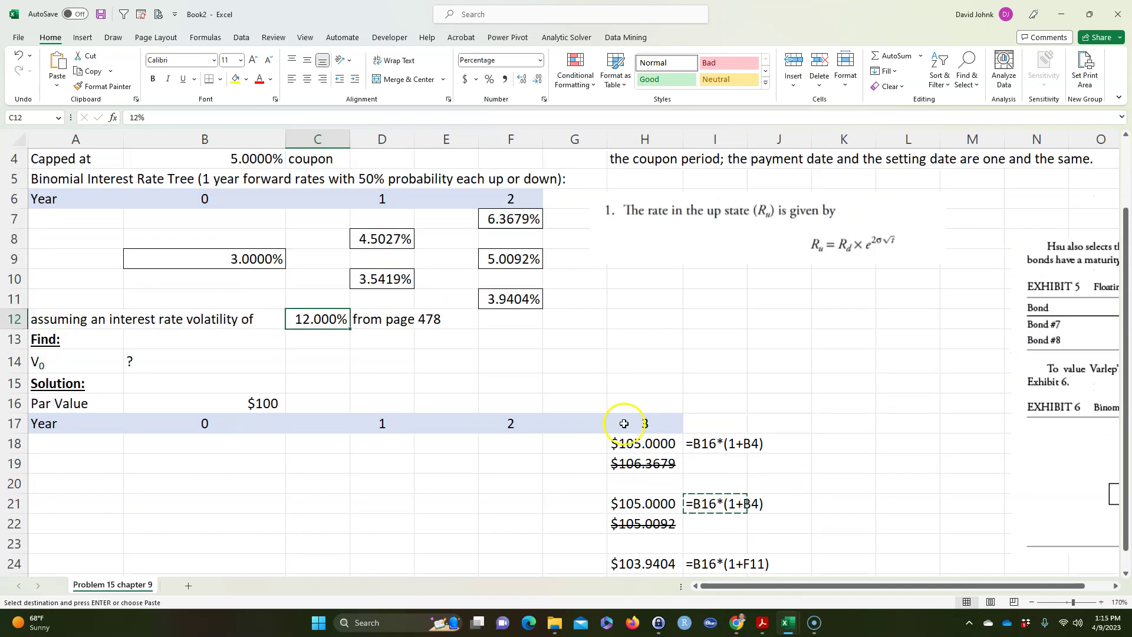
{"action": "scroll", "coordinate": [602, 481], "scroll_direction": "down", "scroll_amount": 1}
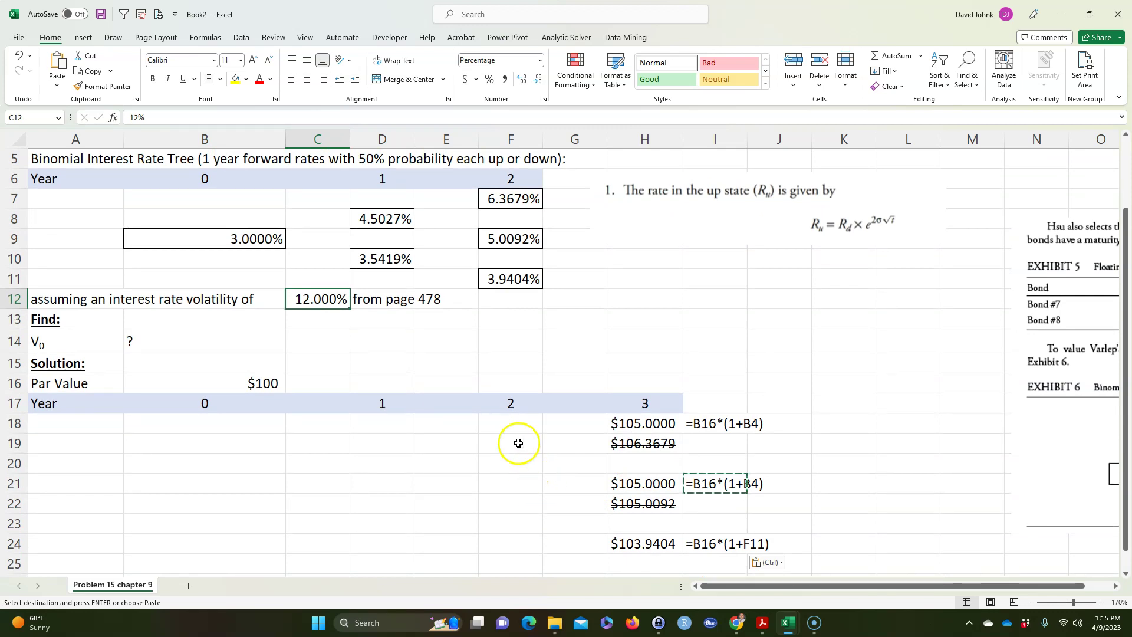
Step: Enter =H18/F7 in F18, then correct it to =H18/(1+F7) for $98.71
{"action": "left_click", "coordinate": [511, 425]}
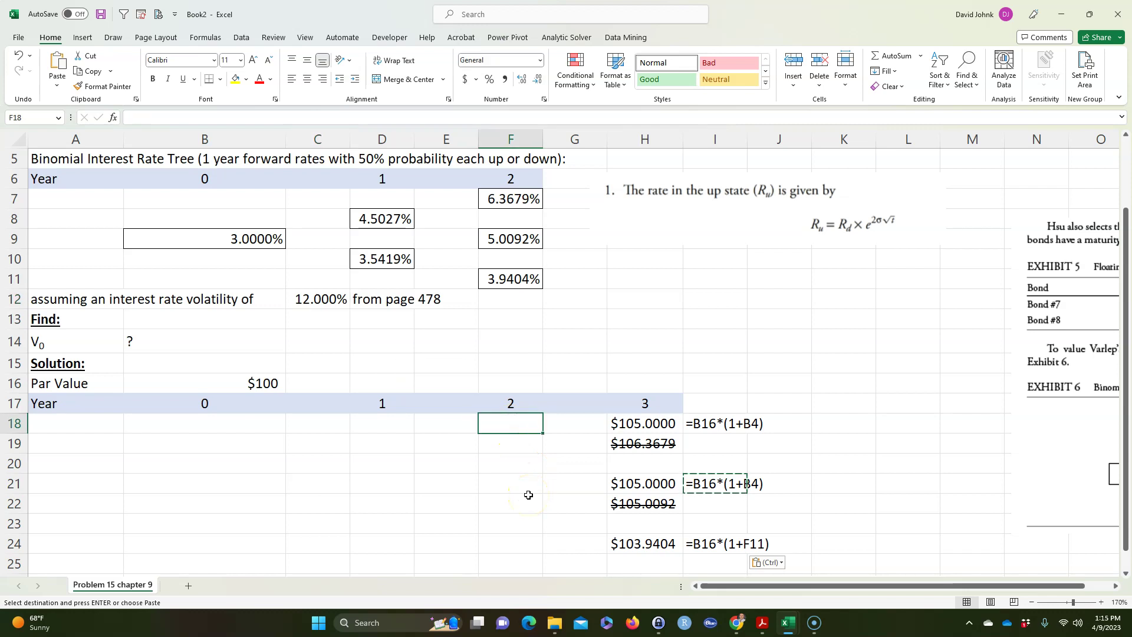
{"action": "key", "text": "Escape"}
{"action": "type", "text": "="}
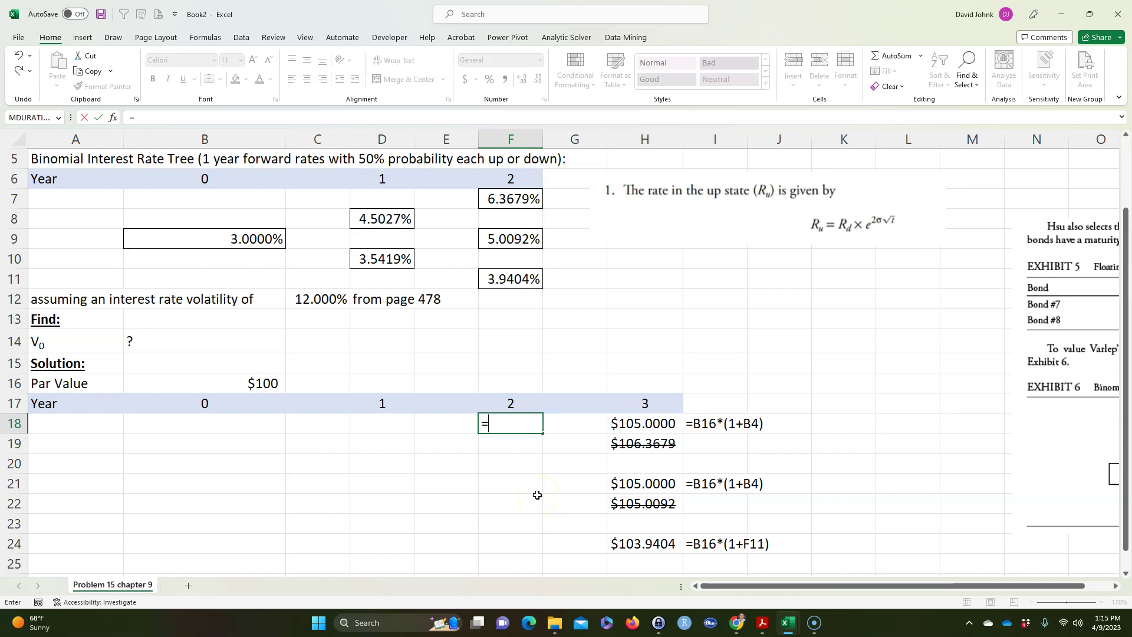
{"action": "left_click", "coordinate": [630, 425]}
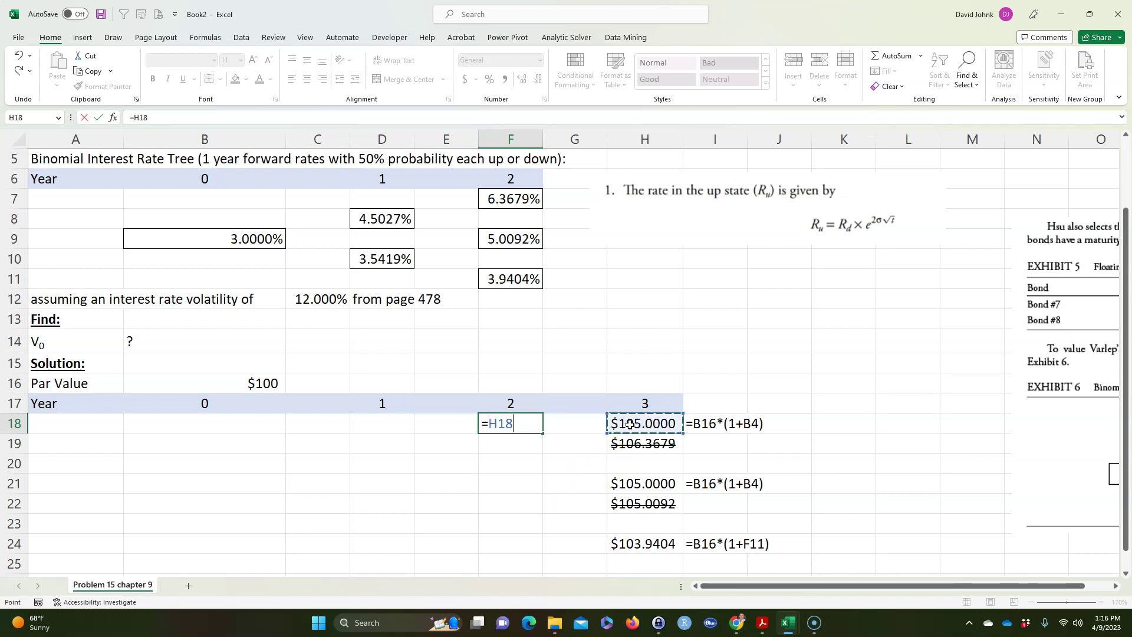
{"action": "type", "text": "/"}
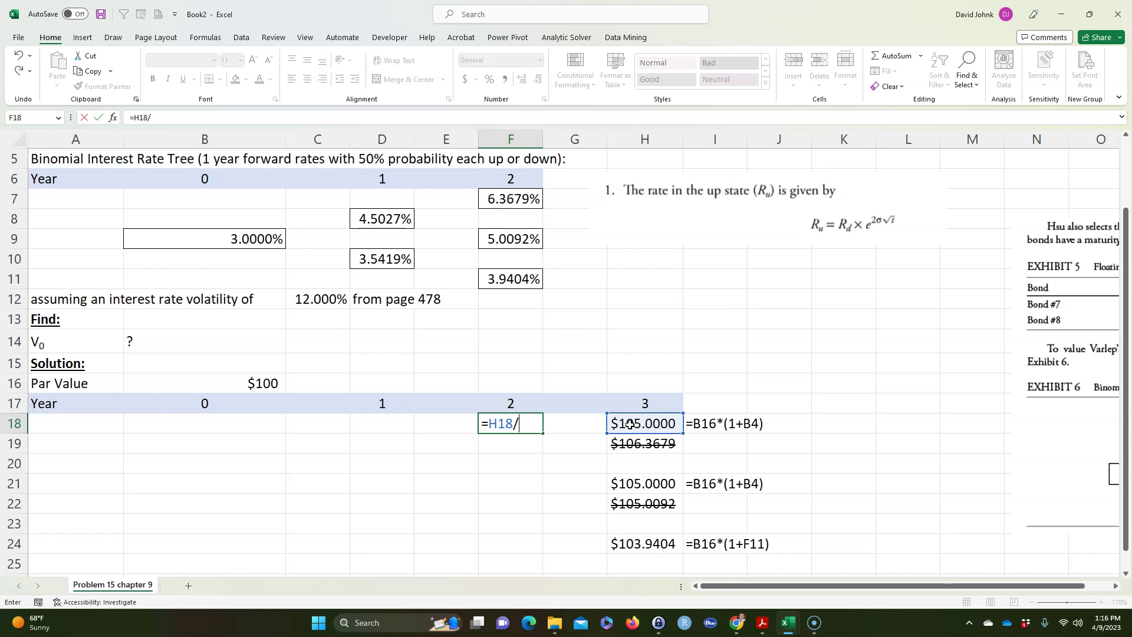
{"action": "left_click", "coordinate": [503, 199]}
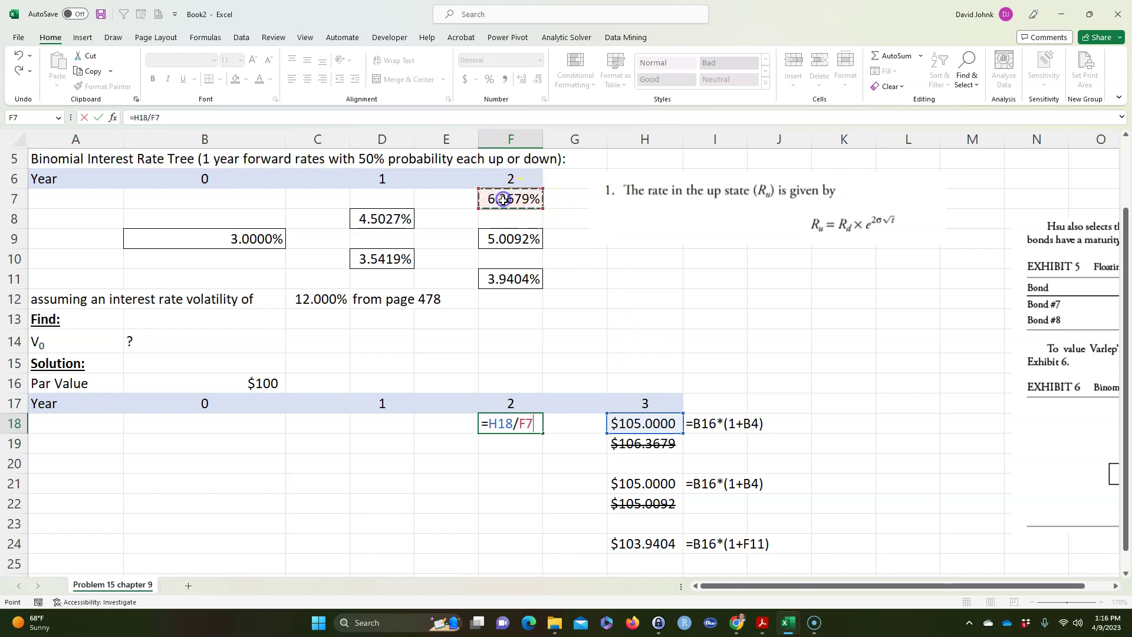
{"action": "key", "text": "Return"}
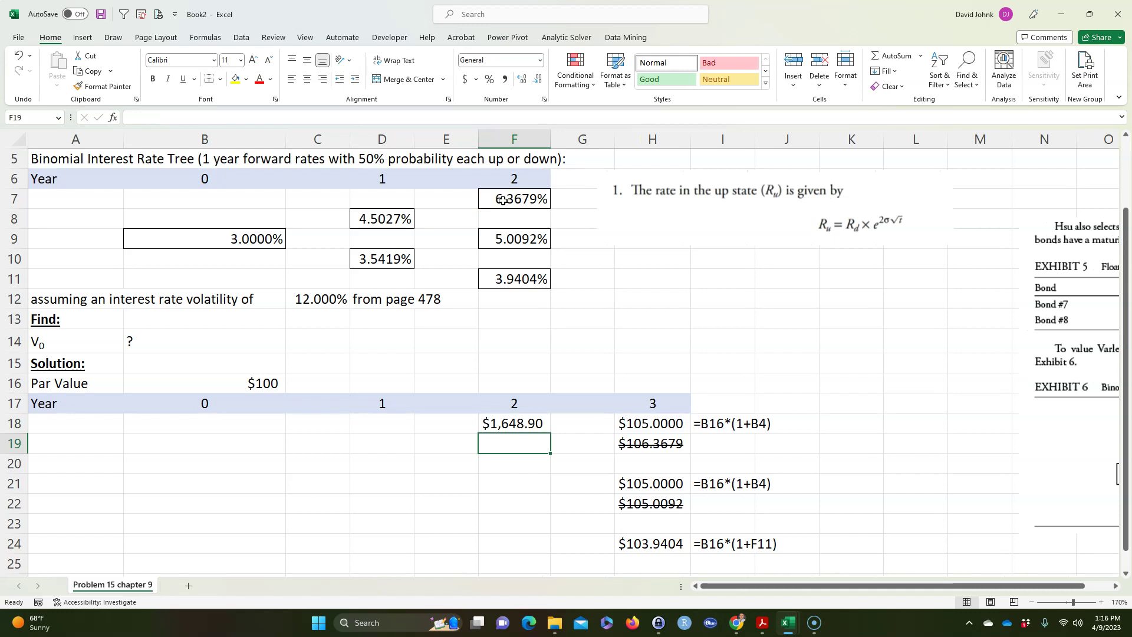
{"action": "double_click", "coordinate": [514, 423]}
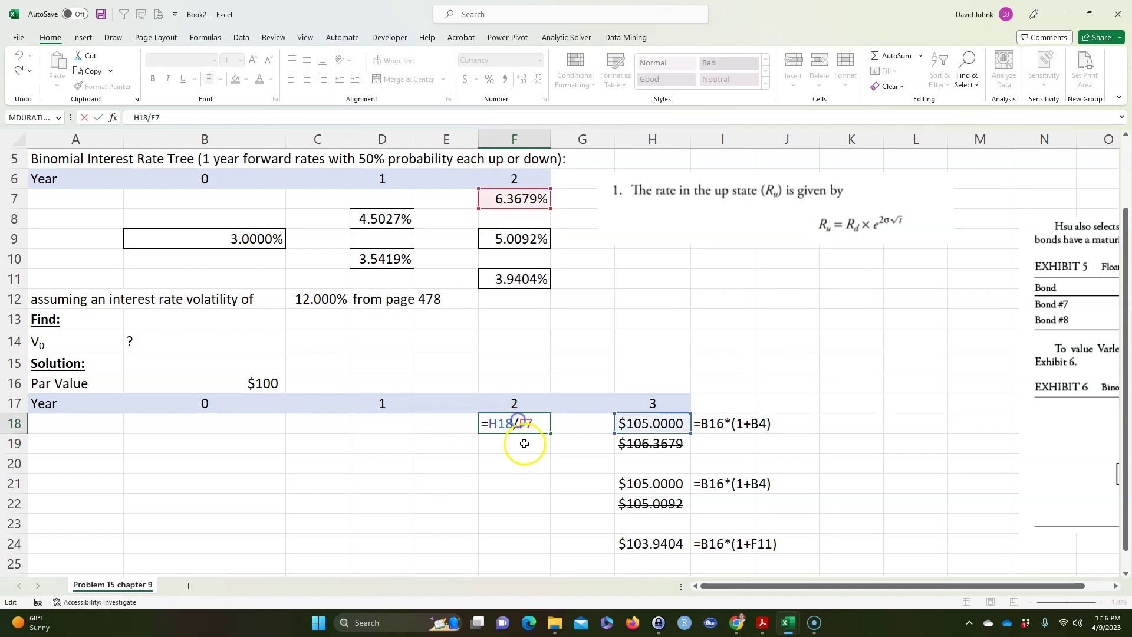
{"action": "type", "text": "1+"}
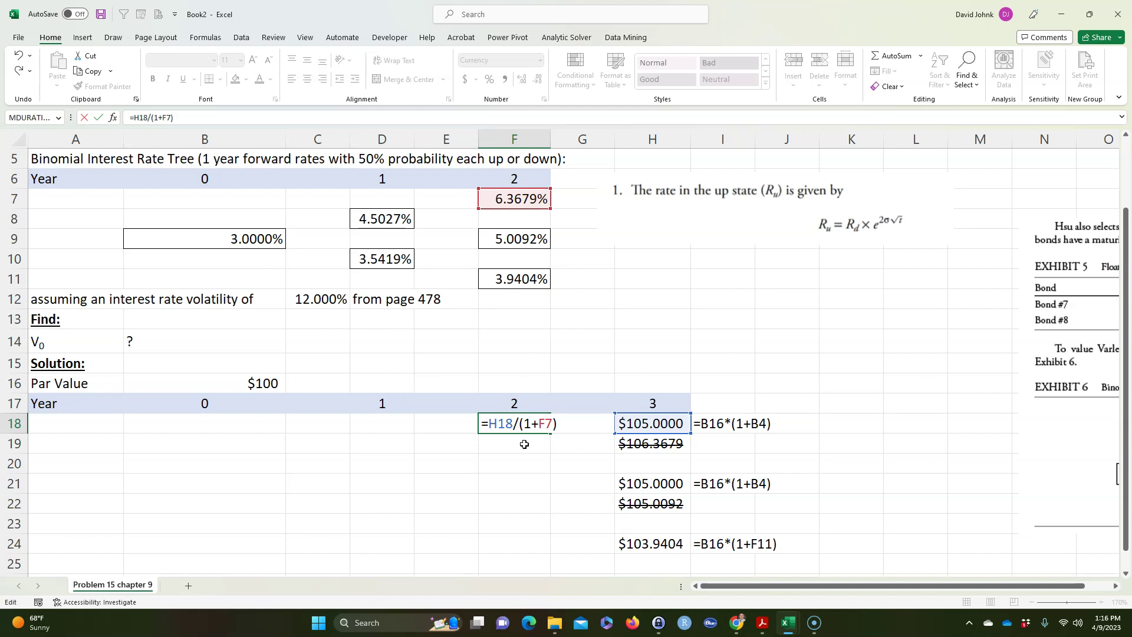
{"action": "key", "text": "Return"}
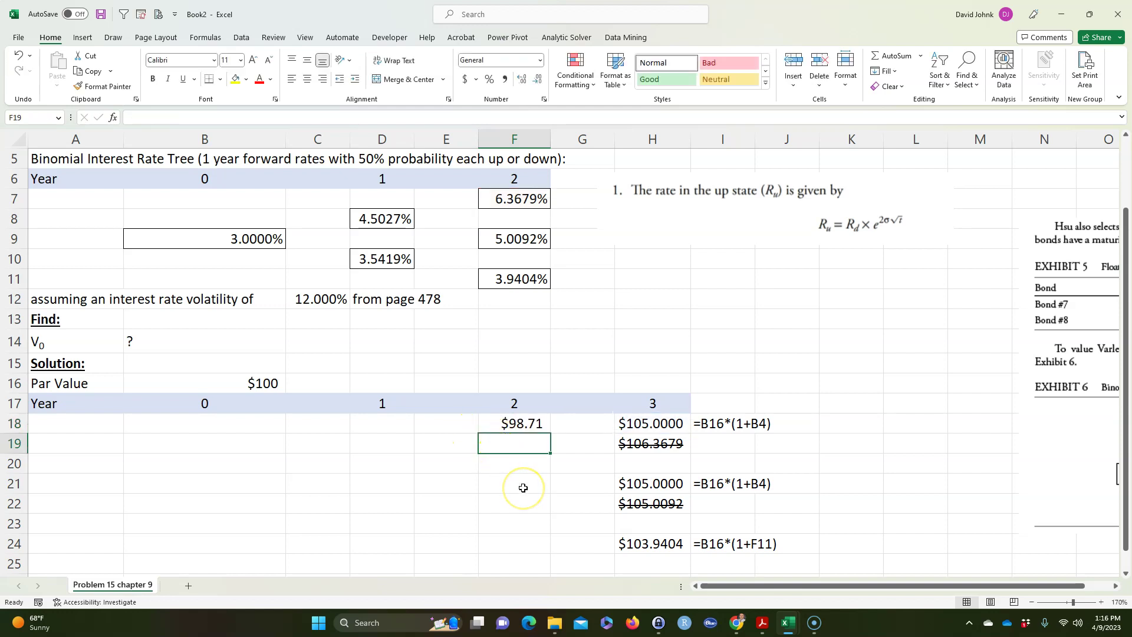
Step: Show one more decimal place in F18's discounted value
{"action": "left_click", "coordinate": [517, 423]}
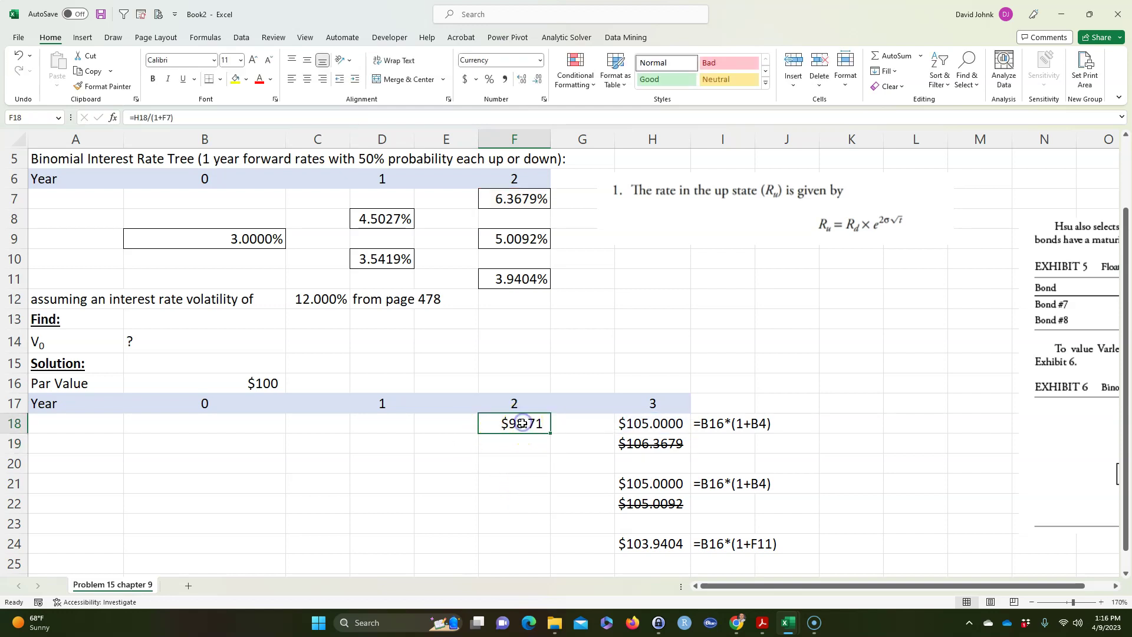
{"action": "left_click", "coordinate": [522, 83]}
{"action": "left_click", "coordinate": [542, 465]}
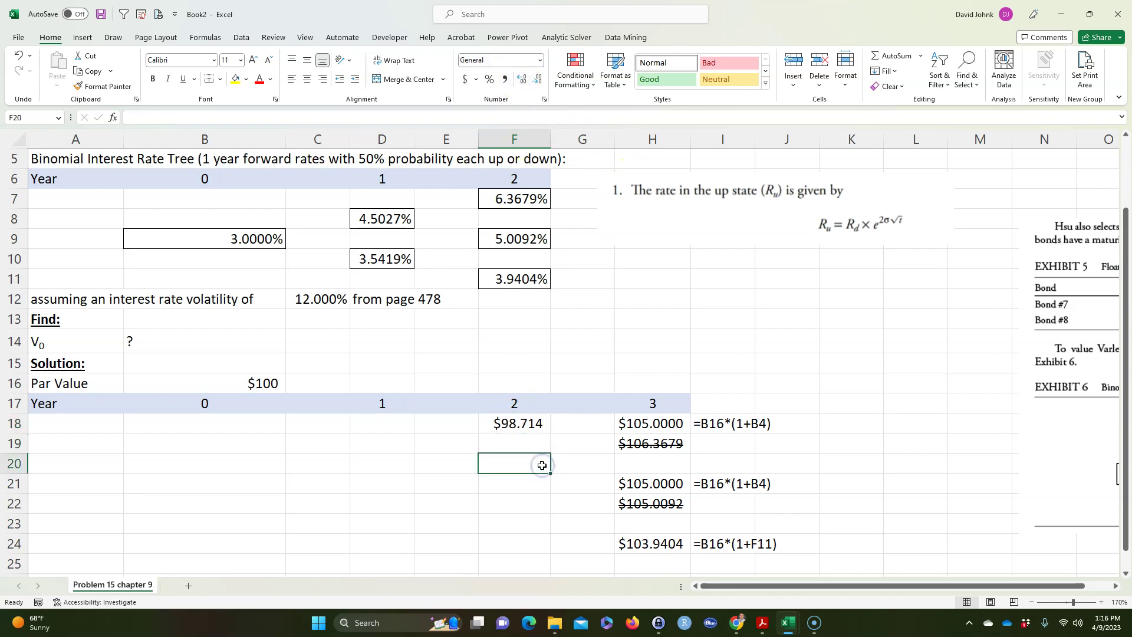
Step: Copy F18's formula to F21 and repoint its rate to F9, giving $99.991
{"action": "left_click", "coordinate": [515, 423]}
{"action": "right_click", "coordinate": [516, 425]}
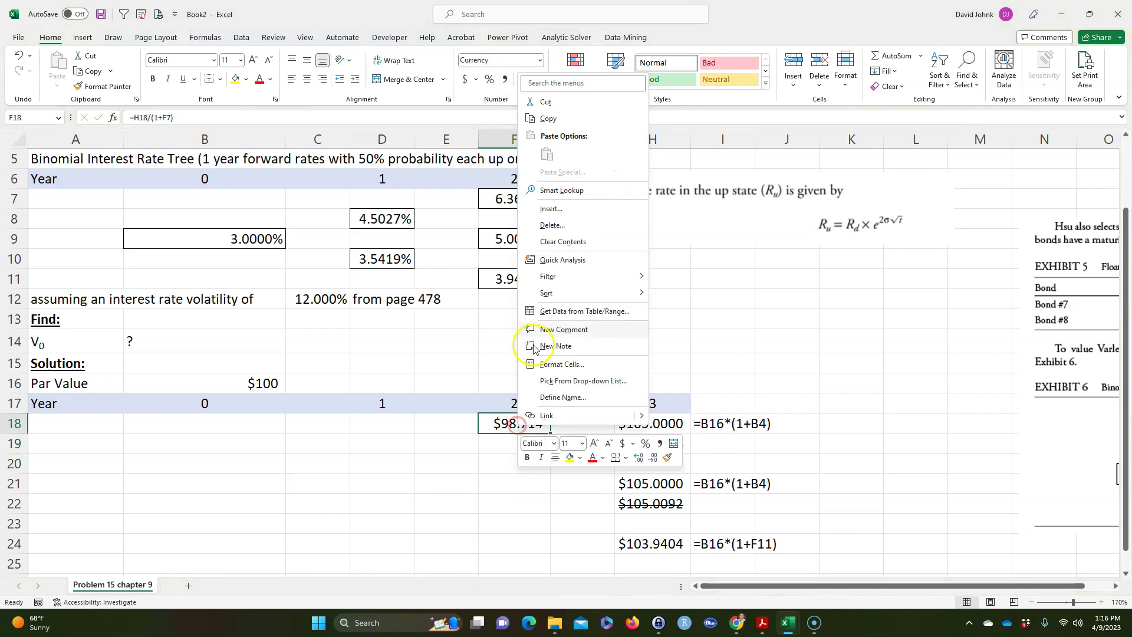
{"action": "left_click", "coordinate": [548, 118]}
{"action": "left_click", "coordinate": [505, 481]}
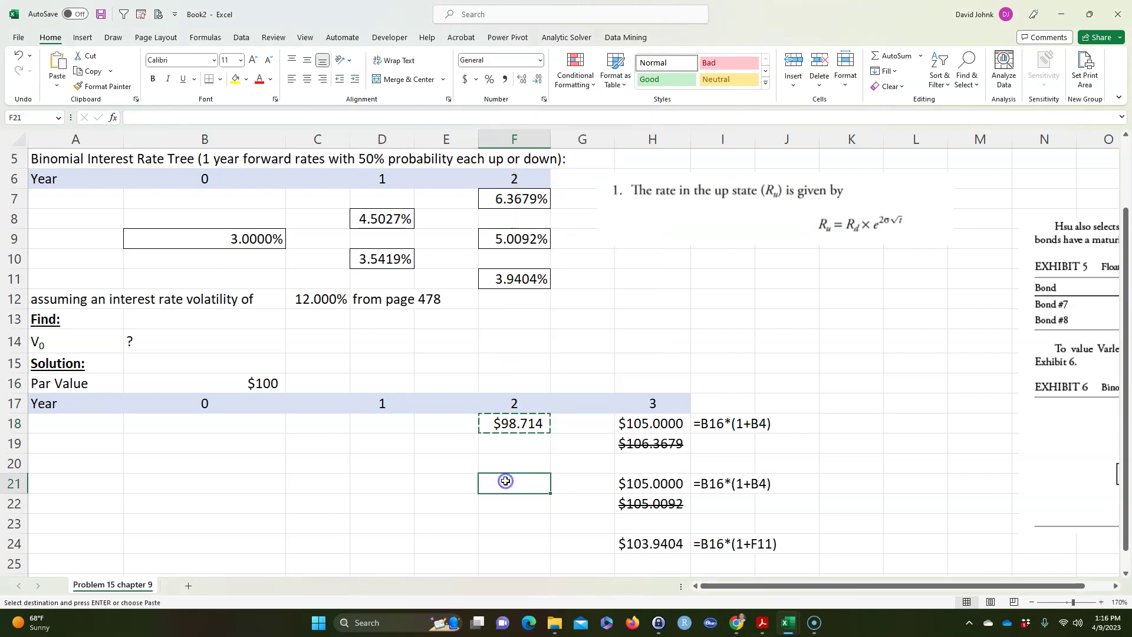
{"action": "key", "text": "ctrl+v"}
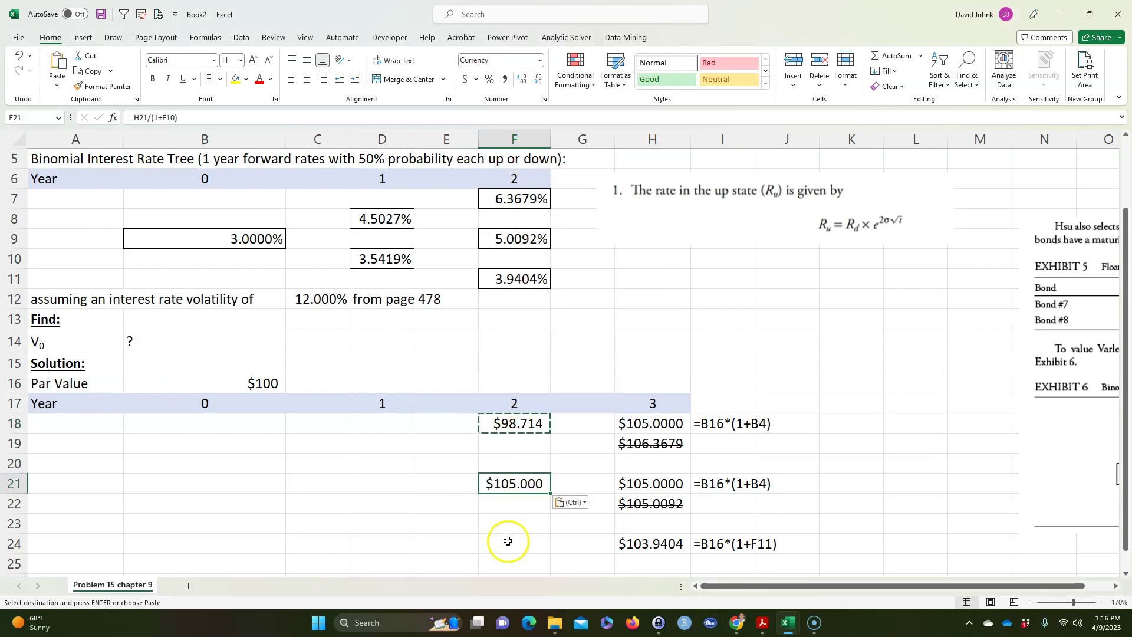
{"action": "double_click", "coordinate": [513, 484]}
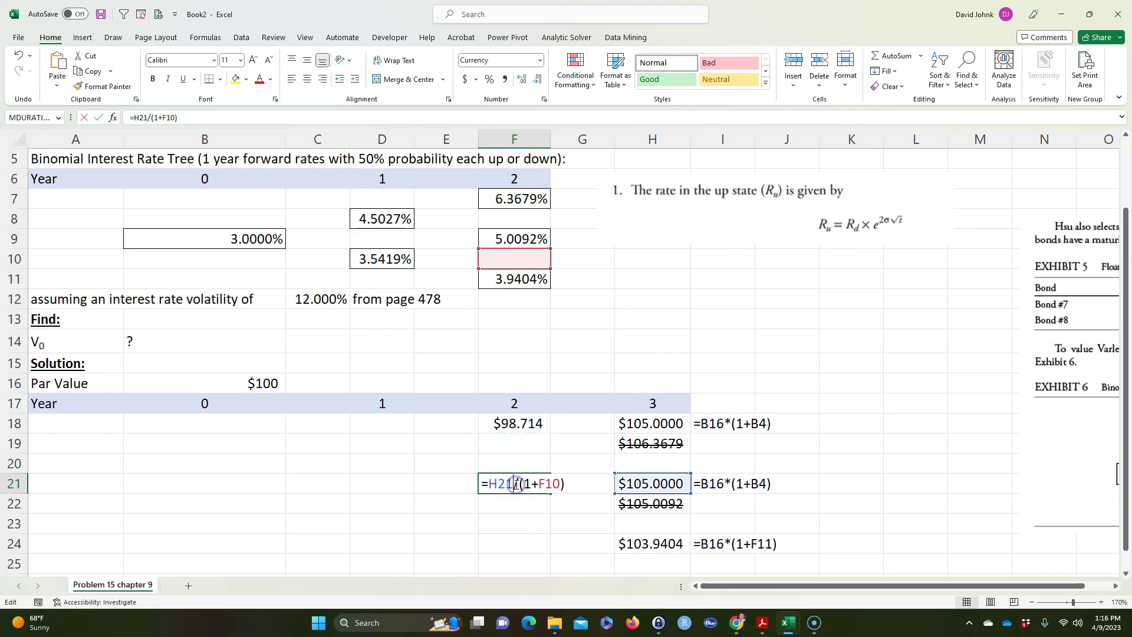
{"action": "left_click_drag", "start_coordinate": [516, 250], "coordinate": [515, 242]}
{"action": "key", "text": "Return"}
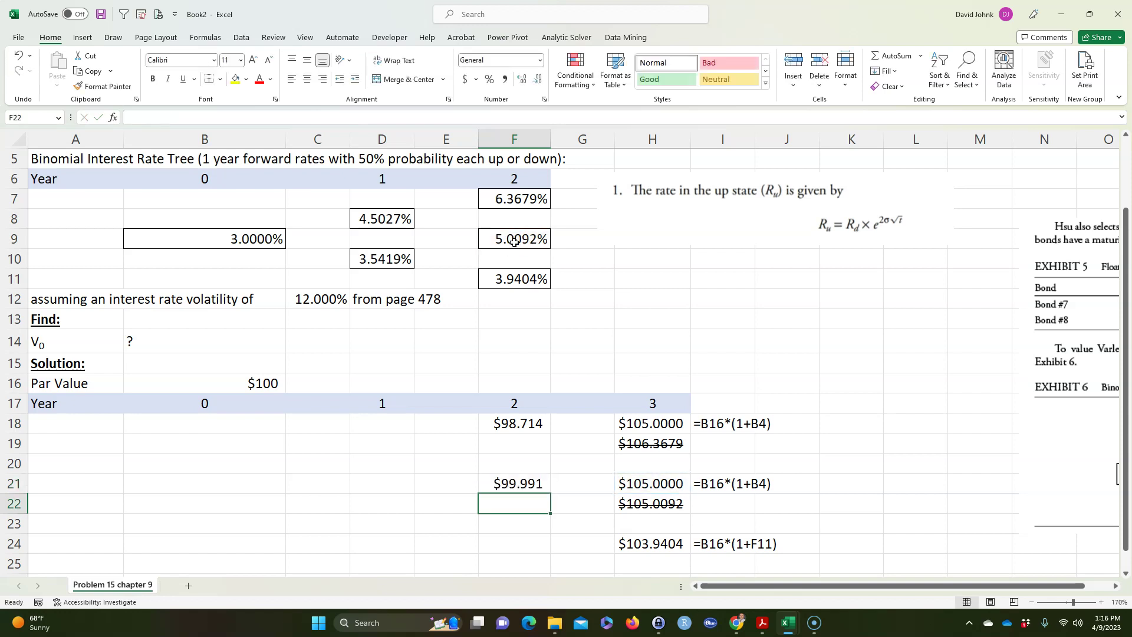
Step: Copy F21's formula to F24 and repoint its rate to F11, giving $100.000
{"action": "scroll", "coordinate": [477, 415], "scroll_direction": "down", "scroll_amount": 2}
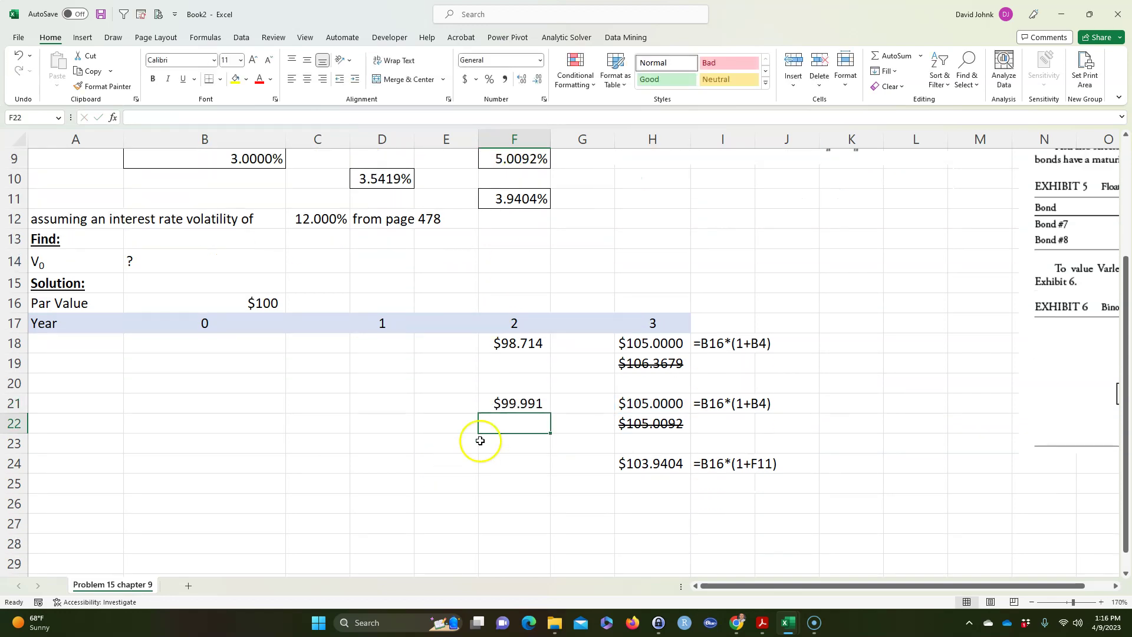
{"action": "left_click", "coordinate": [506, 402]}
{"action": "key", "text": "ctrl+c"}
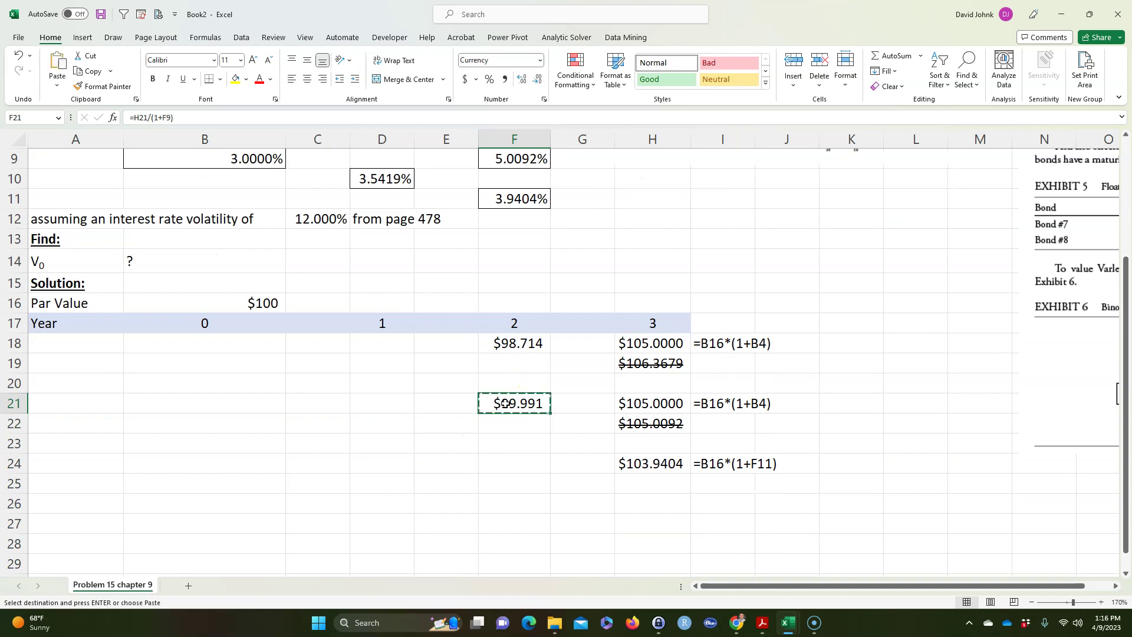
{"action": "left_click", "coordinate": [518, 467]}
{"action": "key", "text": "ctrl+v"}
{"action": "double_click", "coordinate": [518, 467]}
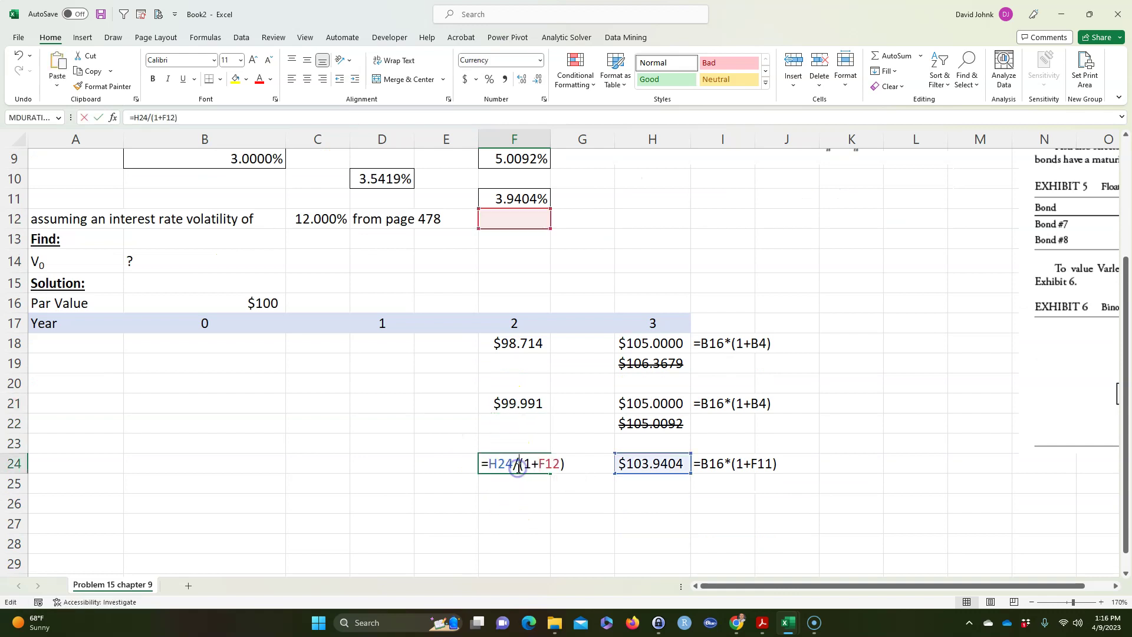
{"action": "scroll", "coordinate": [543, 256], "scroll_direction": "up", "scroll_amount": 2}
{"action": "left_click_drag", "start_coordinate": [520, 323], "coordinate": [519, 307]}
{"action": "key", "text": "Return"}
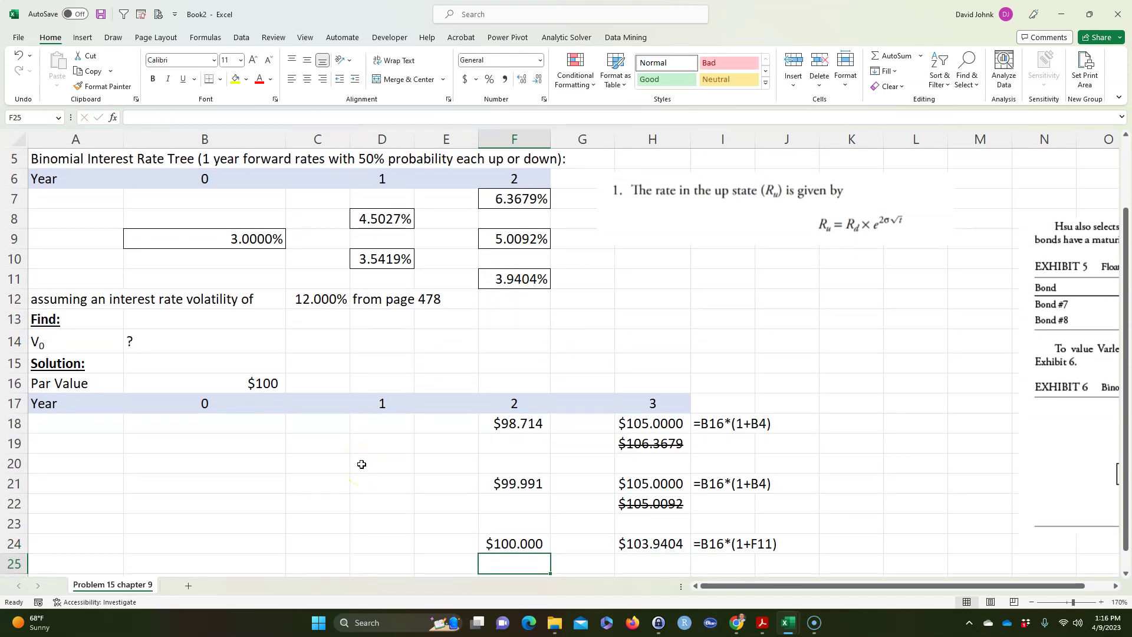
{"action": "scroll", "coordinate": [488, 494], "scroll_direction": "up", "scroll_amount": 1}
{"action": "scroll", "coordinate": [488, 495], "scroll_direction": "down", "scroll_amount": 2}
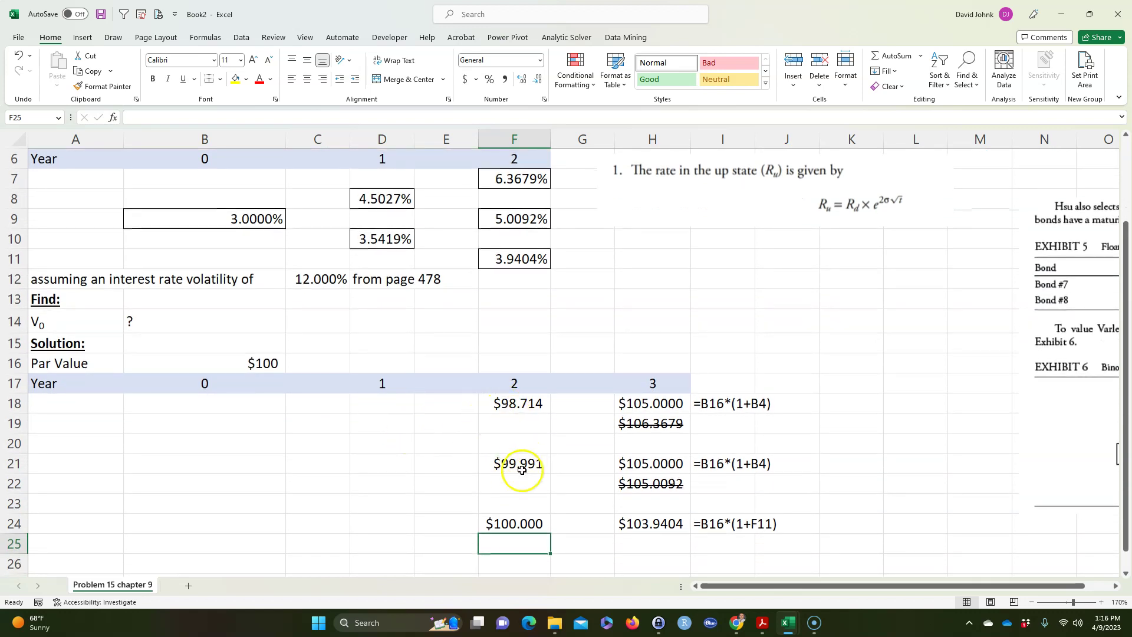
Step: Compare the F18 and F21 year-2 discounting formulas
{"action": "left_click", "coordinate": [379, 426]}
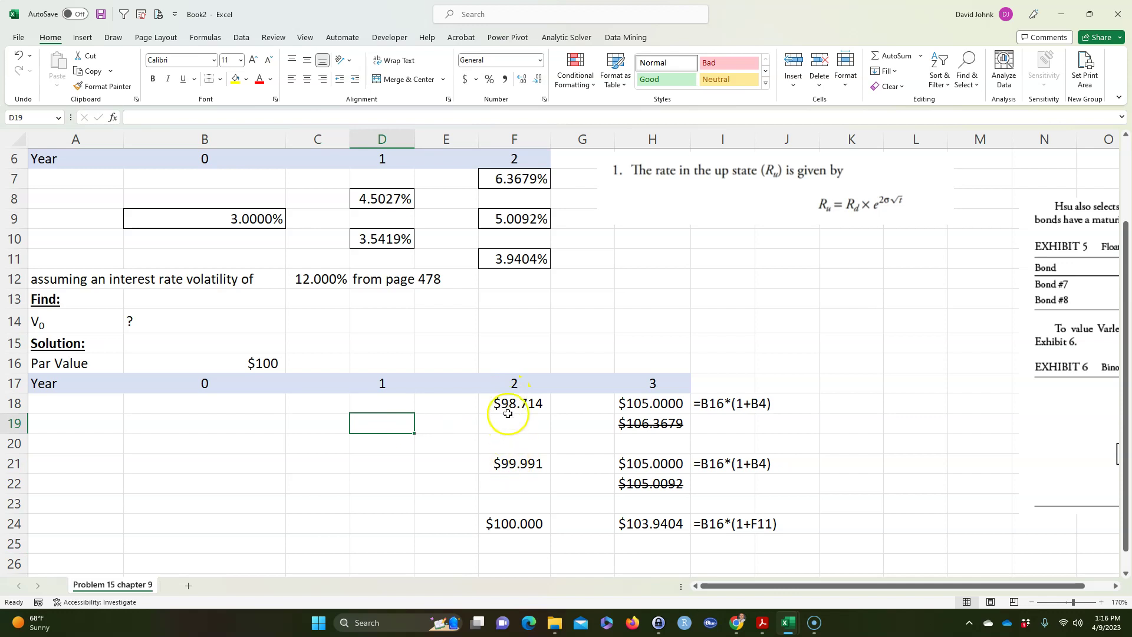
{"action": "left_click", "coordinate": [508, 408]}
{"action": "left_click", "coordinate": [508, 462]}
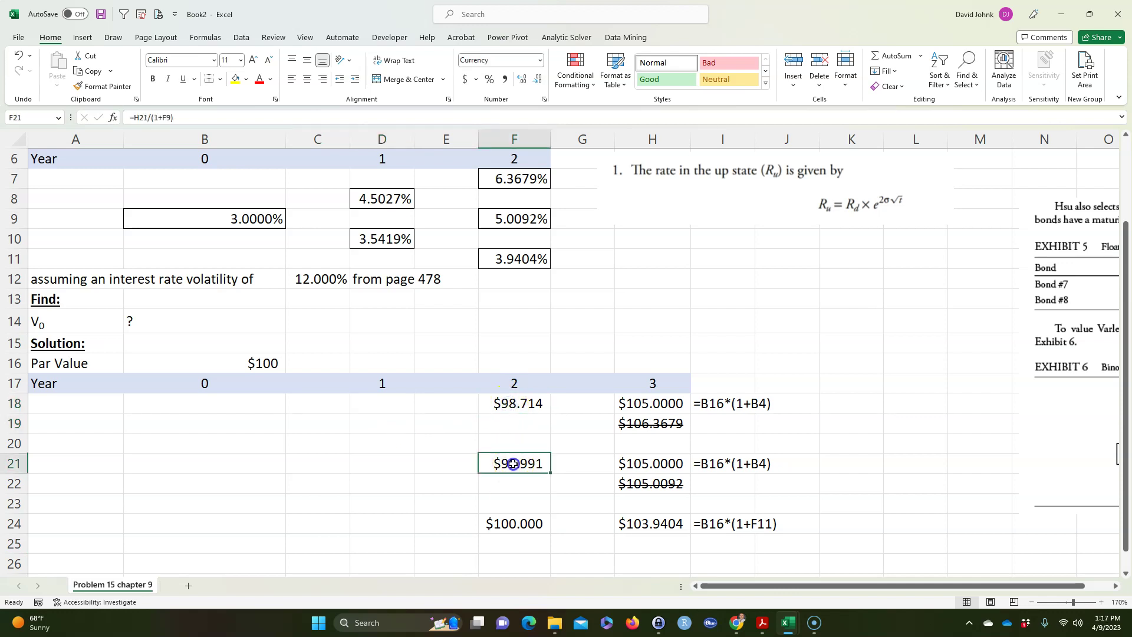
{"action": "left_click", "coordinate": [507, 405]}
{"action": "left_click", "coordinate": [508, 463]}
{"action": "left_click", "coordinate": [510, 406]}
{"action": "left_click", "coordinate": [506, 479]}
{"action": "left_click", "coordinate": [382, 428]}
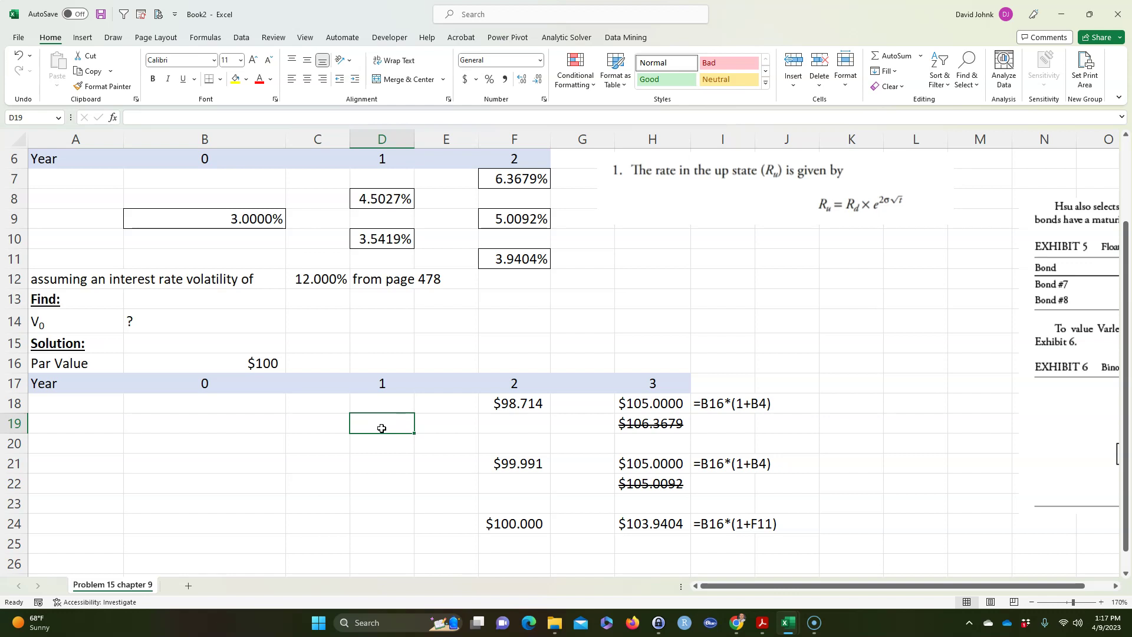
Step: Enter =(F18+B16*D8)/(1+D8) in D19 for the upper year-1 node
{"action": "type", "text": "="}
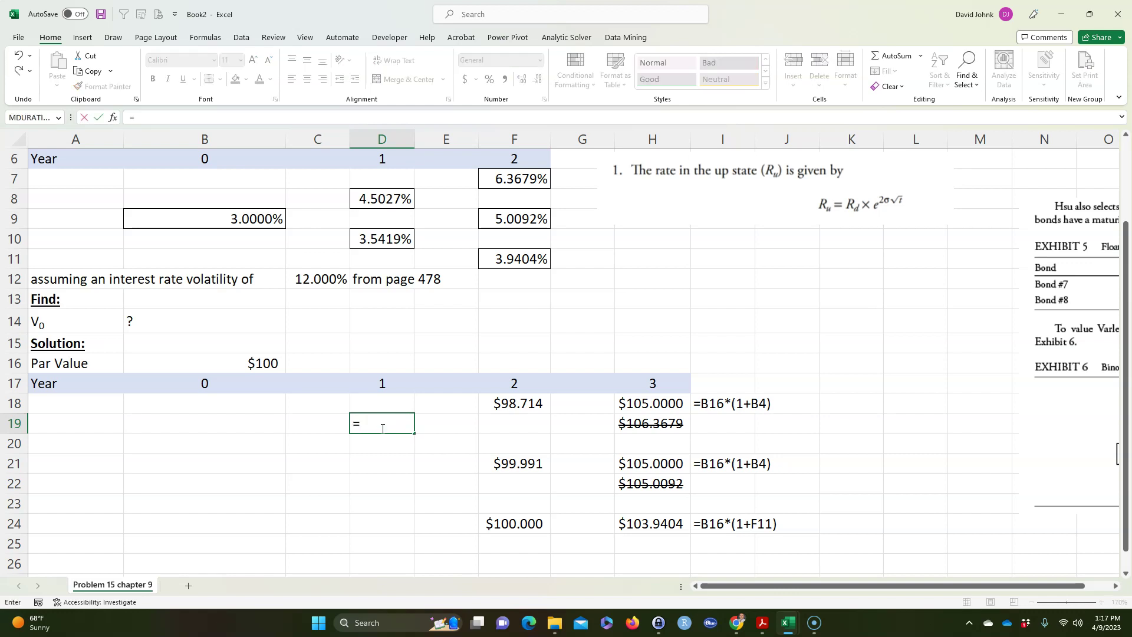
{"action": "left_click", "coordinate": [517, 402]}
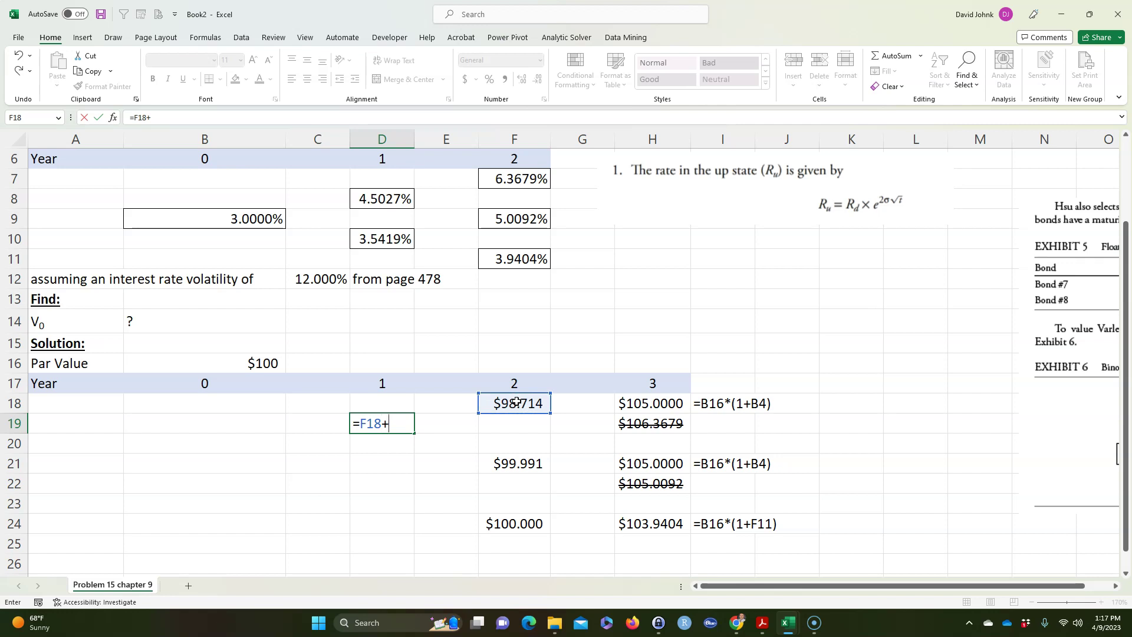
{"action": "left_click", "coordinate": [243, 363]}
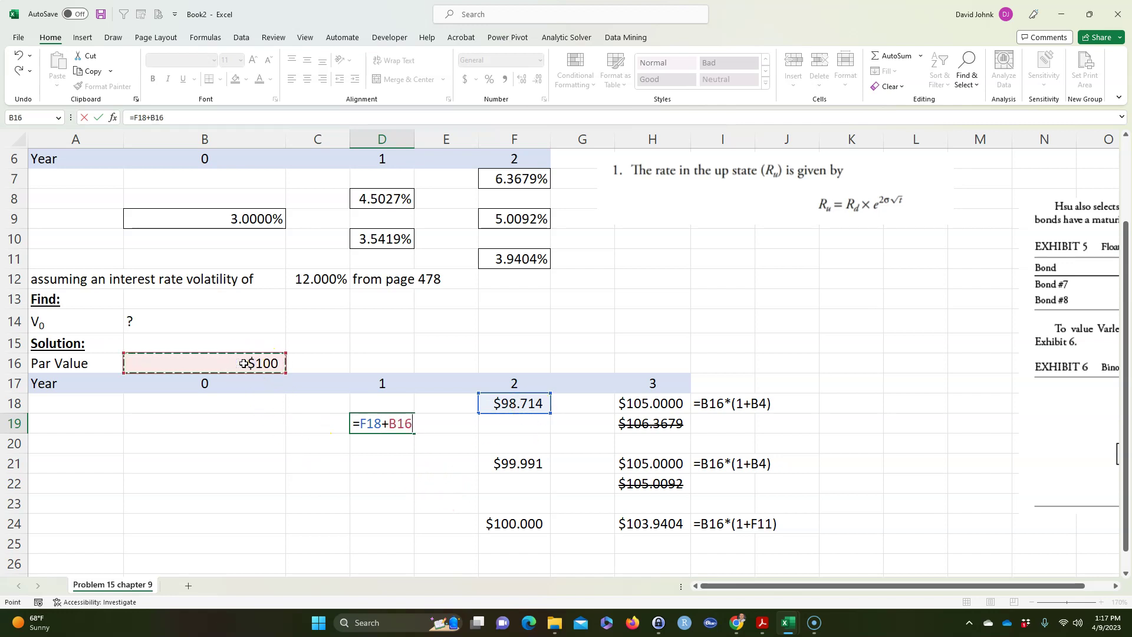
{"action": "type", "text": "*"}
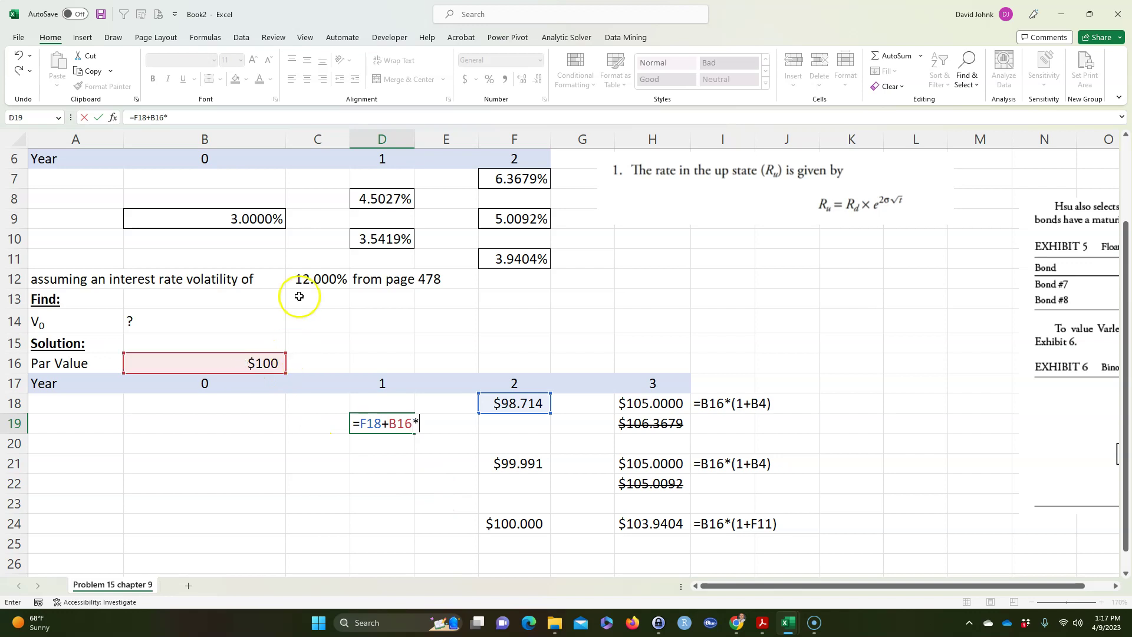
{"action": "left_click", "coordinate": [382, 197]}
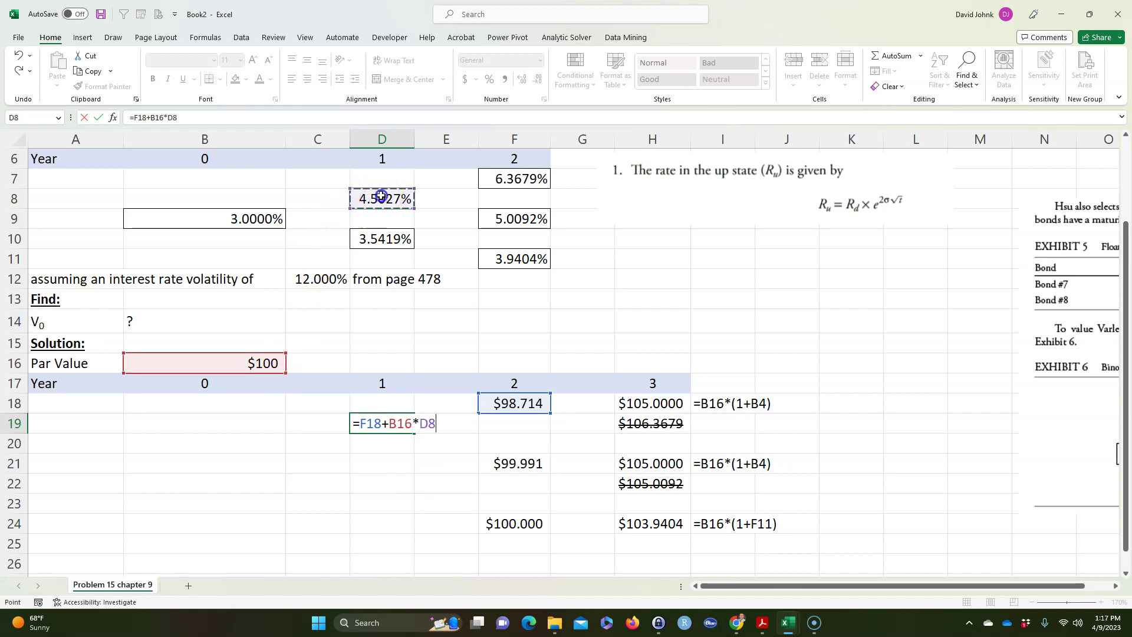
{"action": "left_click", "coordinate": [362, 425]}
{"action": "type", "text": "("}
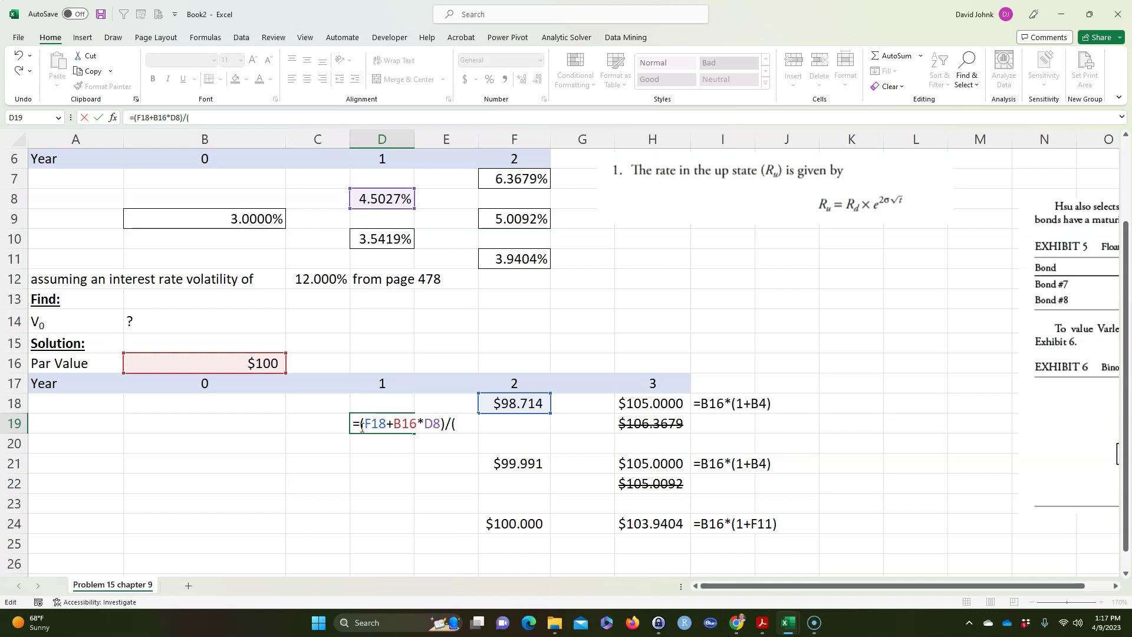
{"action": "left_click", "coordinate": [382, 198]}
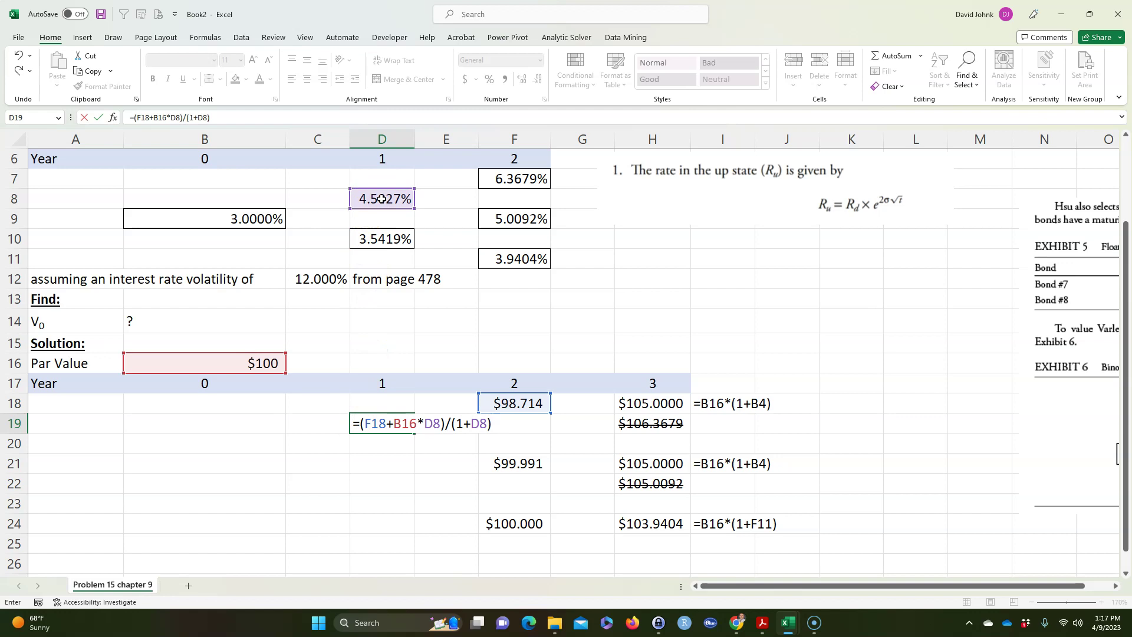
{"action": "key", "text": "Return"}
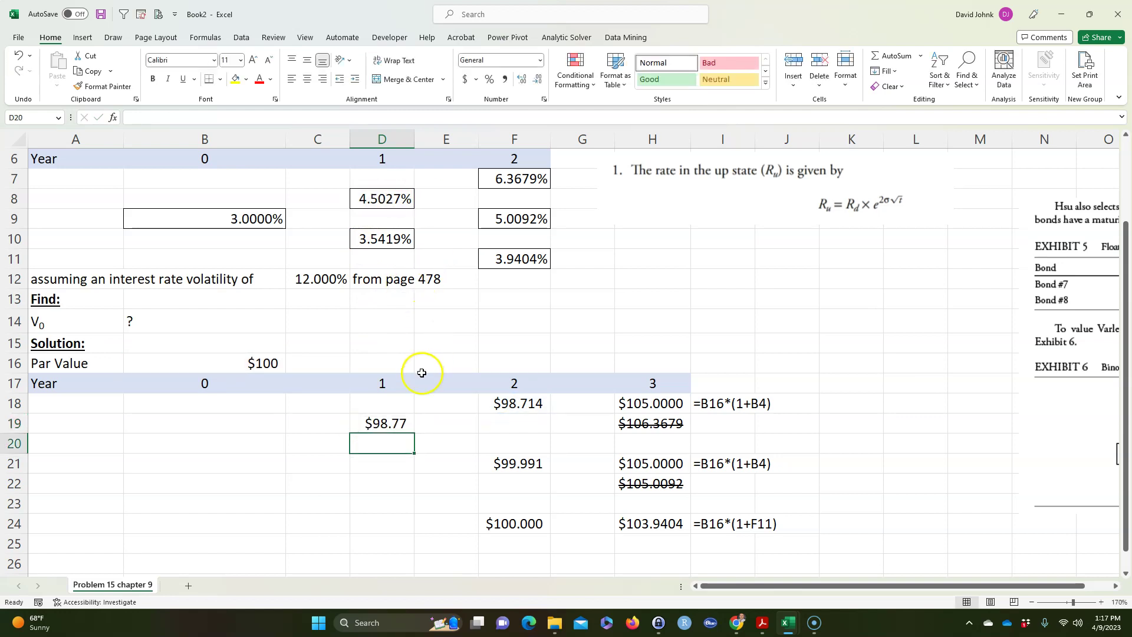
Step: Apply H18's four-decimal currency format across A18:F24 with Format Painter
{"action": "left_click", "coordinate": [504, 401]}
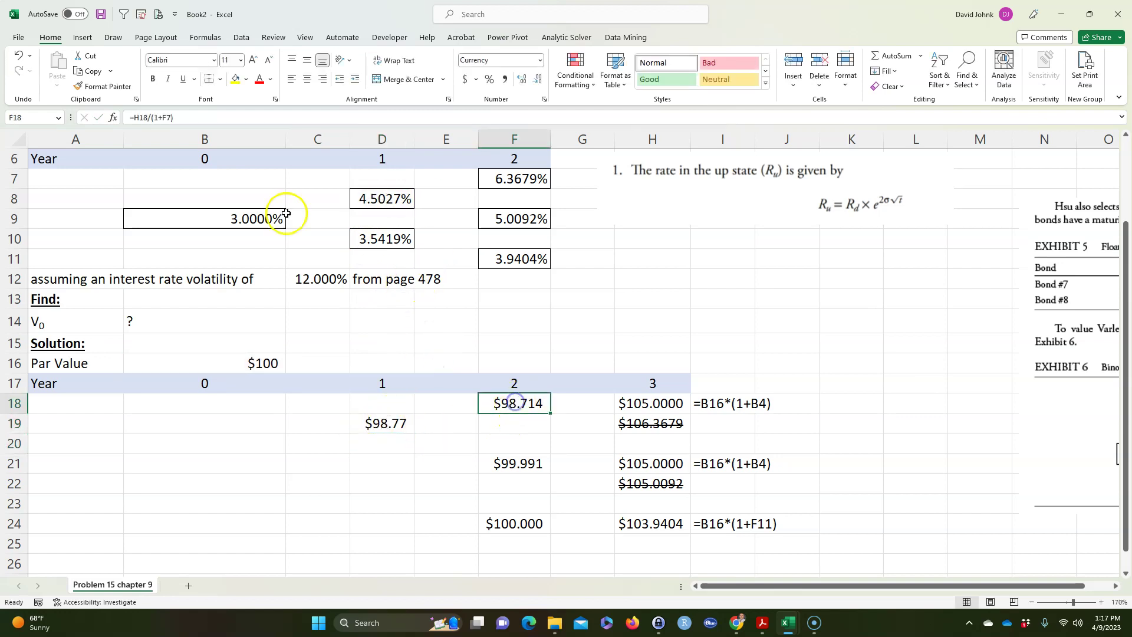
{"action": "left_click", "coordinate": [652, 405]}
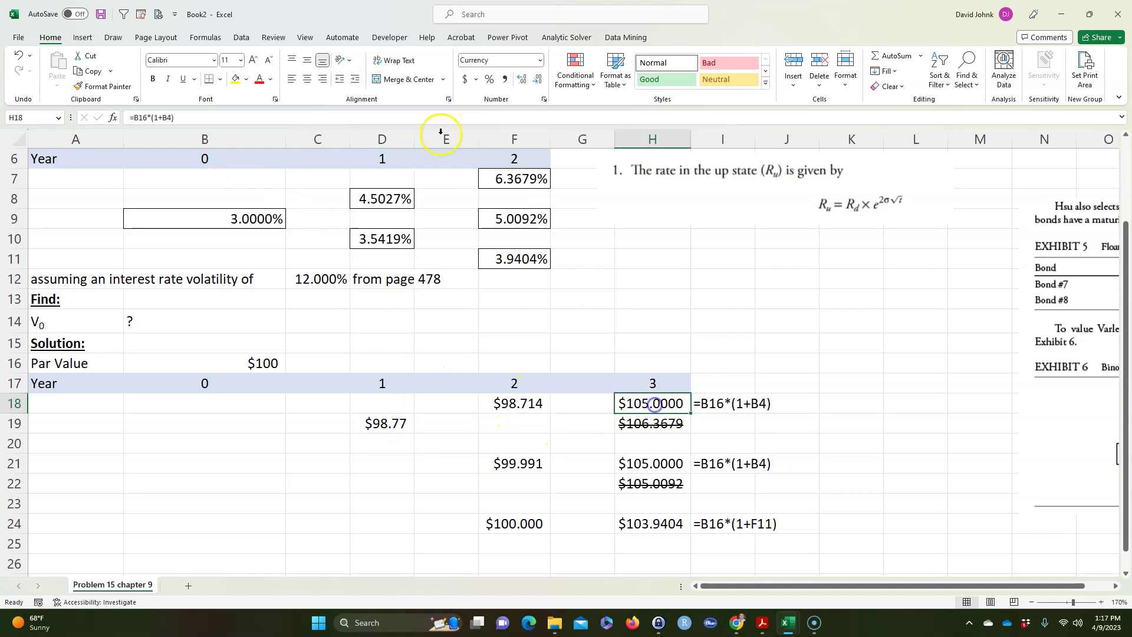
{"action": "left_click", "coordinate": [112, 86]}
{"action": "mouse_move", "coordinate": [63, 409]}
{"action": "left_mouse_down"}
{"action": "mouse_move", "coordinate": [233, 437]}
{"action": "mouse_move", "coordinate": [518, 520]}
{"action": "left_mouse_up"}
{"action": "left_click", "coordinate": [367, 491]}
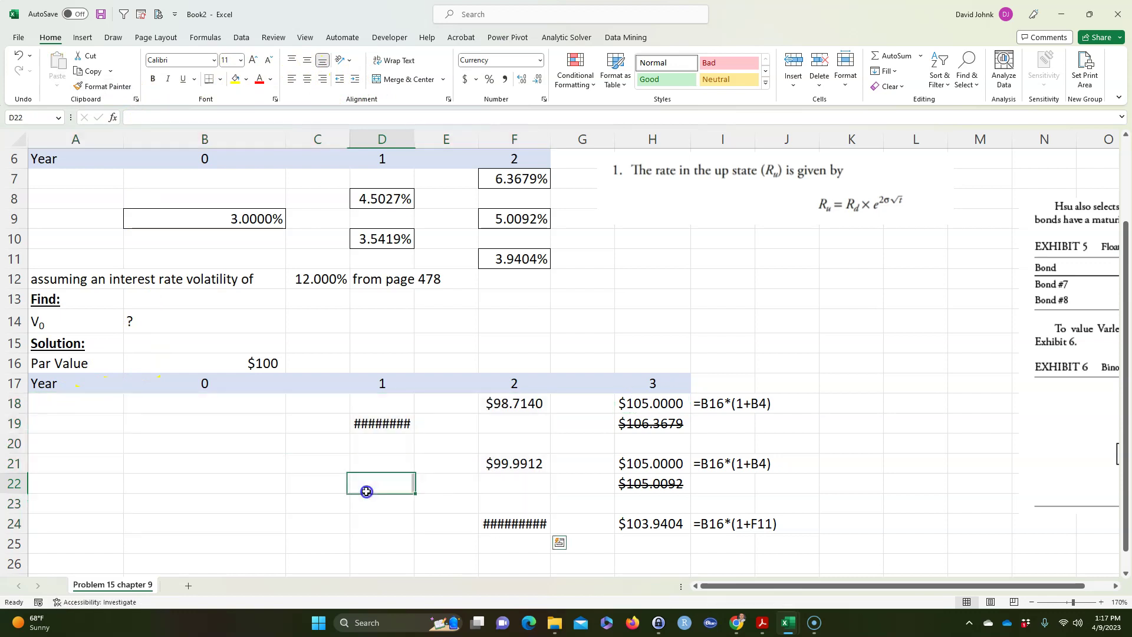
Step: Autofit columns D and F so $98.7694 and $100.0000 display fully
{"action": "double_click", "coordinate": [415, 138]}
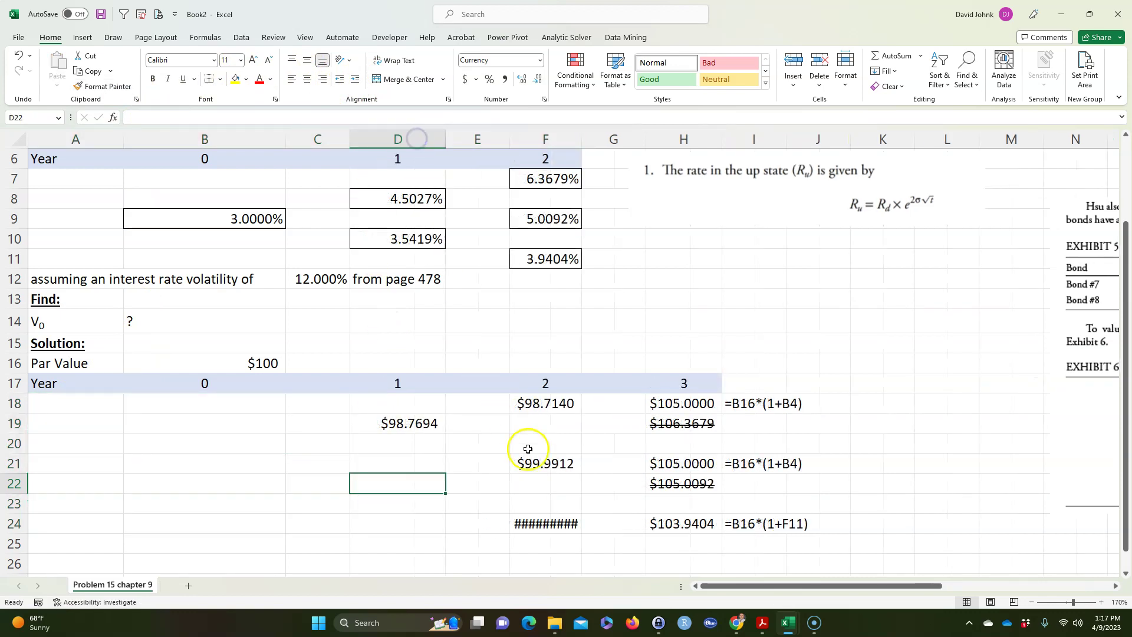
{"action": "left_click", "coordinate": [578, 523]}
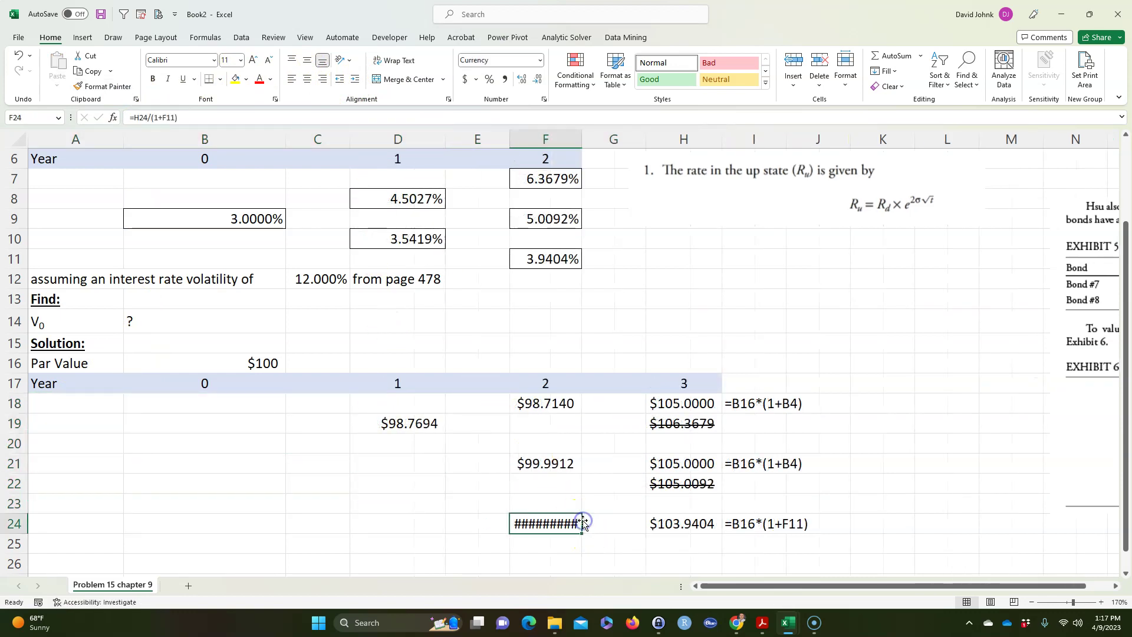
{"action": "double_click", "coordinate": [583, 138]}
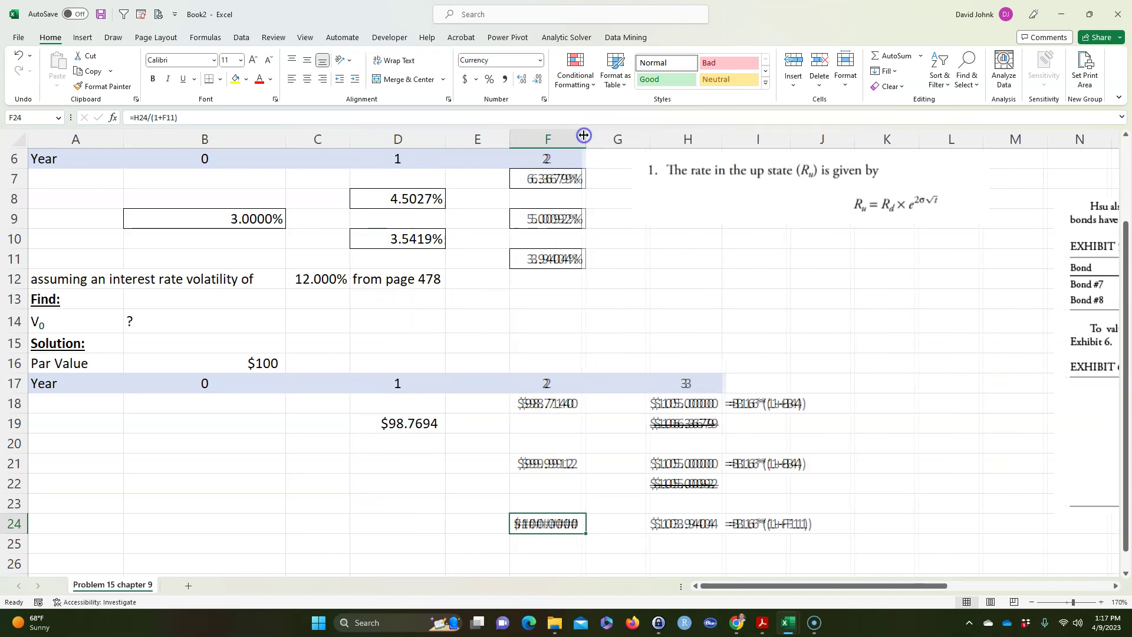
{"action": "left_click", "coordinate": [748, 406]}
{"action": "key", "text": "ctrl+c"}
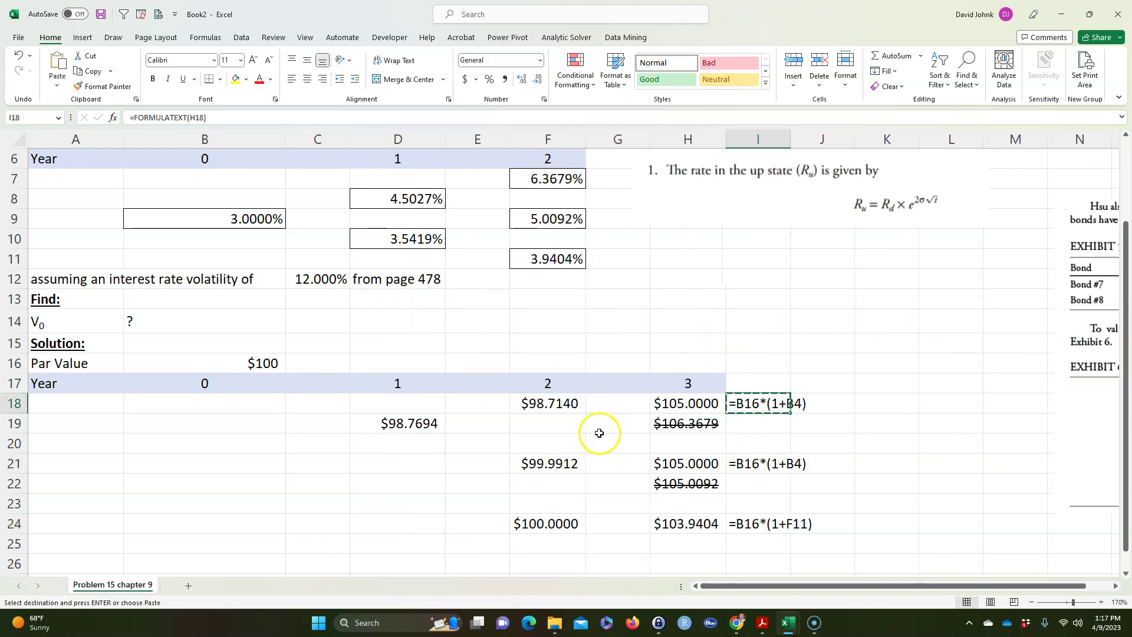
{"action": "left_click", "coordinate": [607, 403]}
{"action": "key", "text": "ctrl+v"}
{"action": "left_click_drag", "start_coordinate": [654, 138], "coordinate": [685, 138]}
{"action": "key", "text": "ctrl+c"}
{"action": "left_click", "coordinate": [462, 422]}
{"action": "key", "text": "ctrl+v"}
{"action": "left_click", "coordinate": [433, 511]}
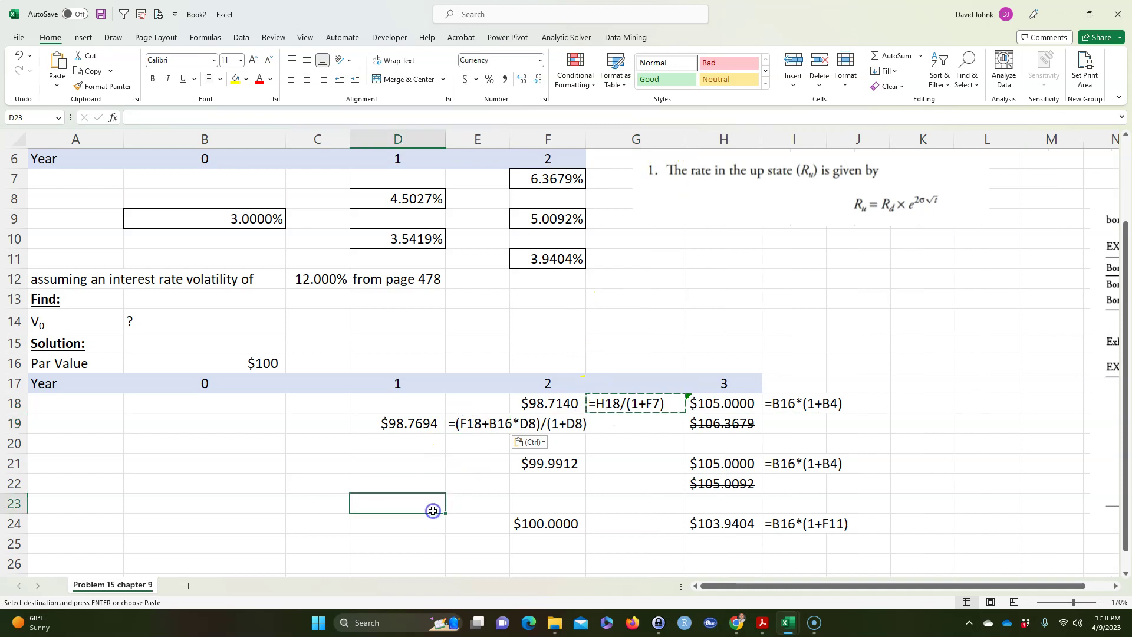
{"action": "key", "text": "Escape"}
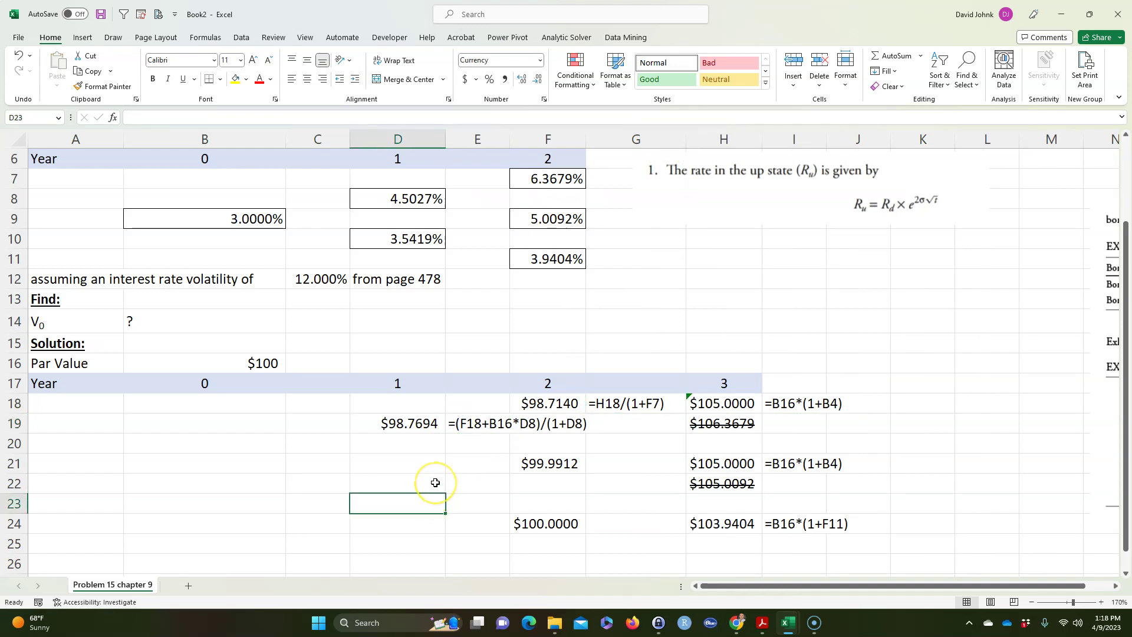
{"action": "left_click", "coordinate": [543, 400]}
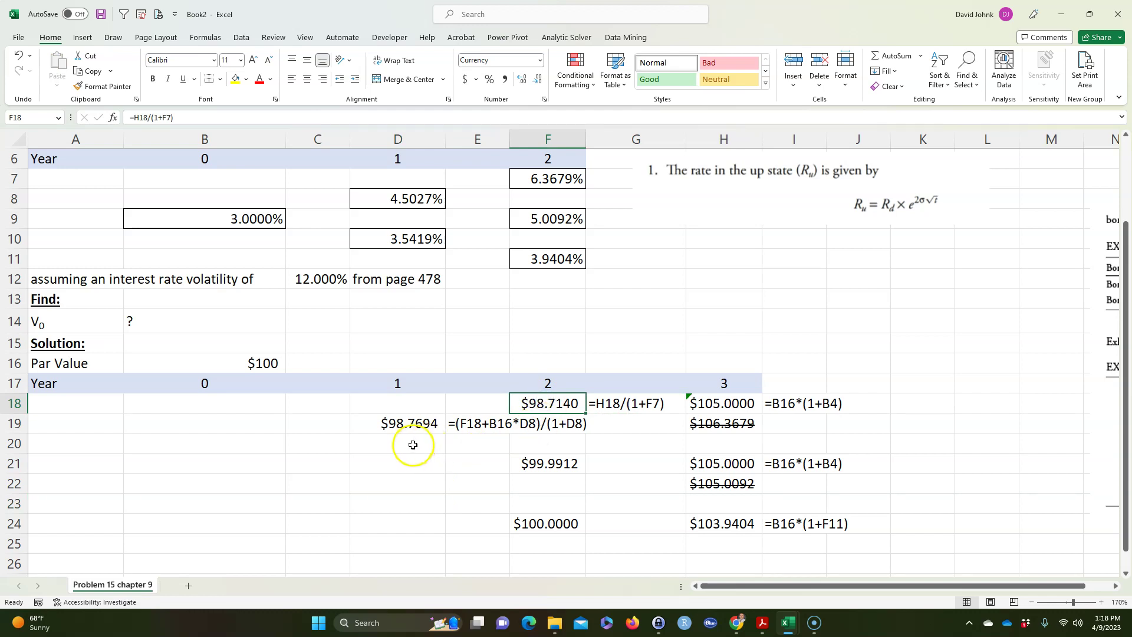
{"action": "left_click", "coordinate": [413, 446]}
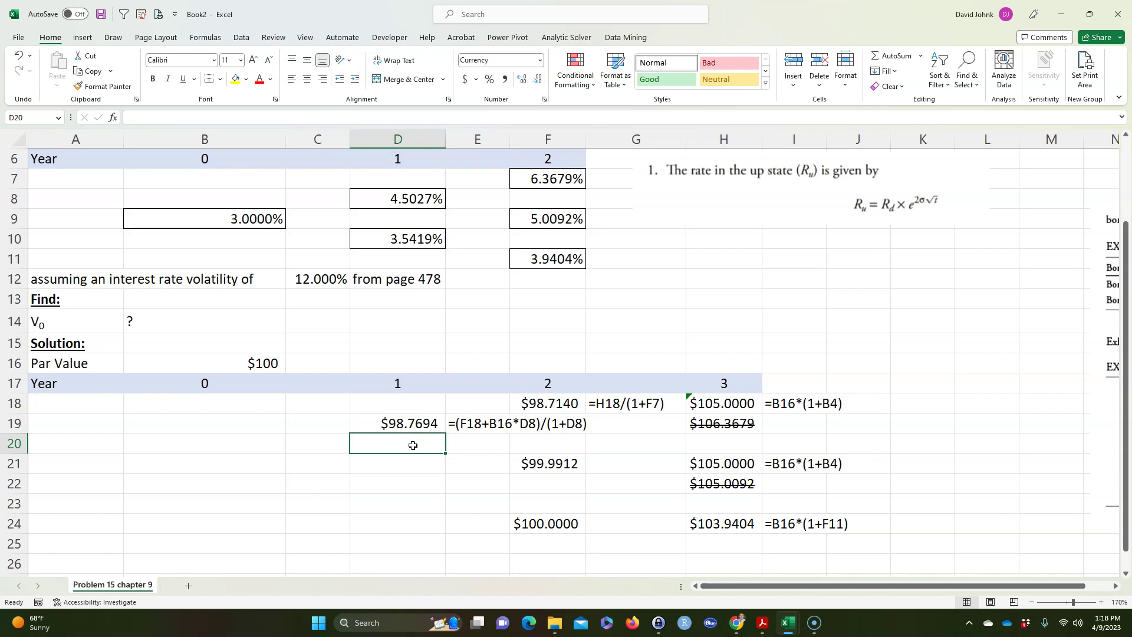
{"action": "left_click", "coordinate": [549, 402]}
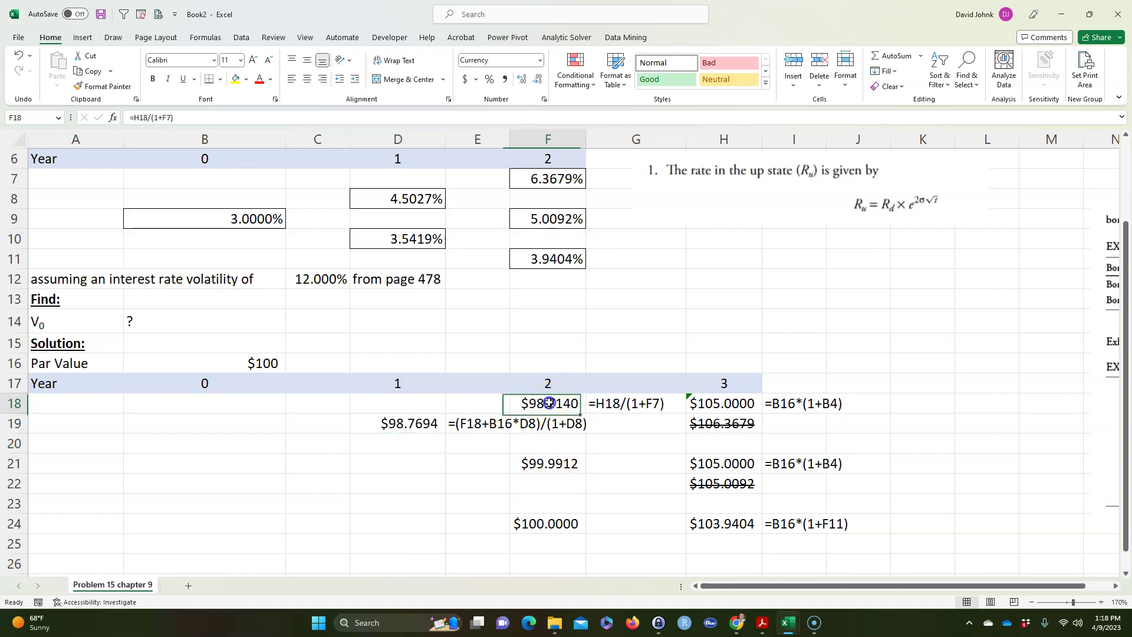
{"action": "left_click", "coordinate": [394, 425]}
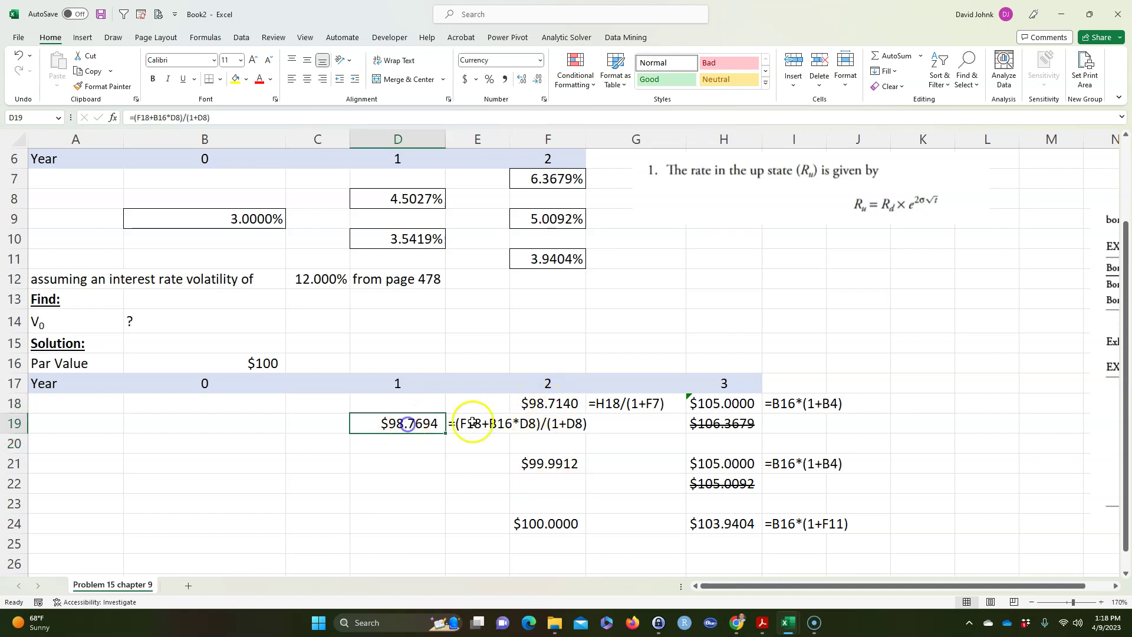
{"action": "left_click", "coordinate": [554, 465]}
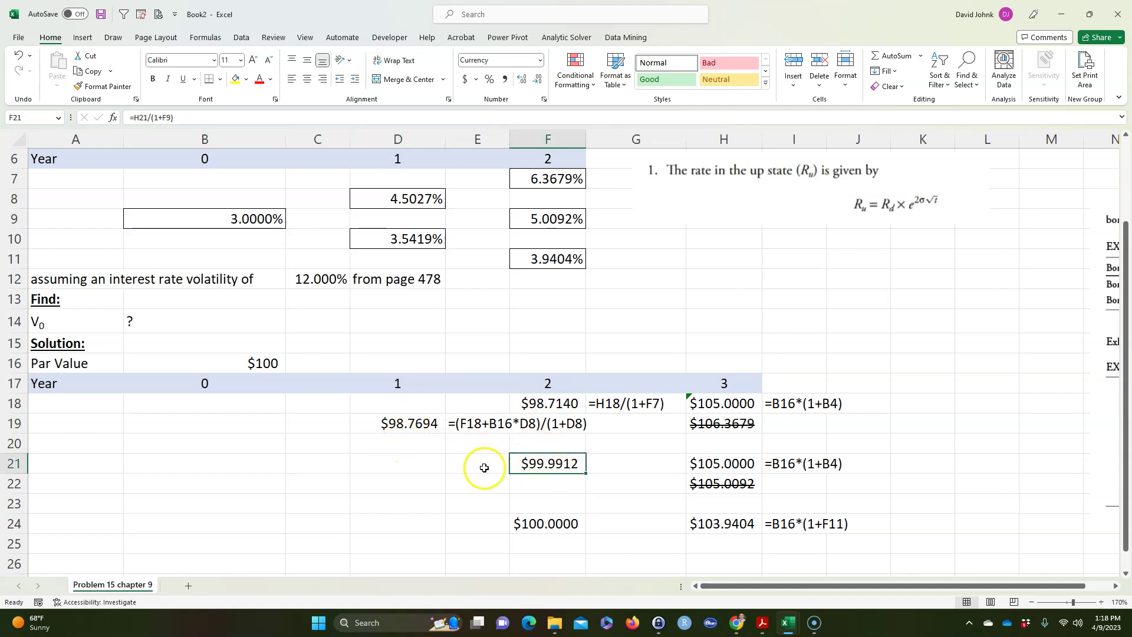
{"action": "left_click", "coordinate": [391, 438]}
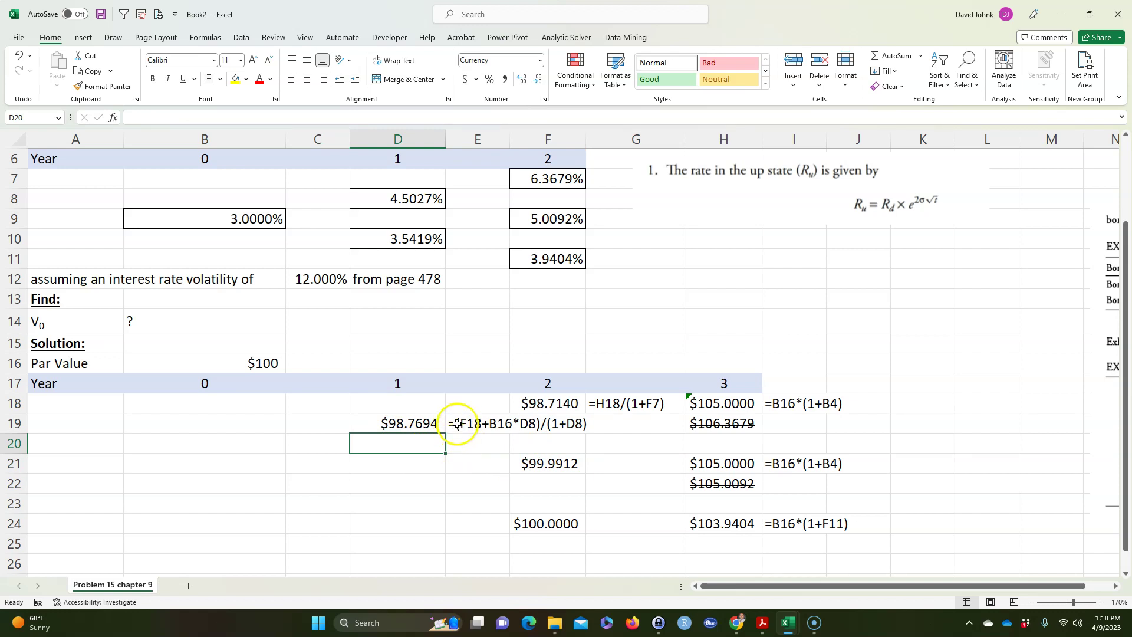
Step: Wrap D19's existing formula in AVERAGE( and start a second argument
{"action": "double_click", "coordinate": [376, 423]}
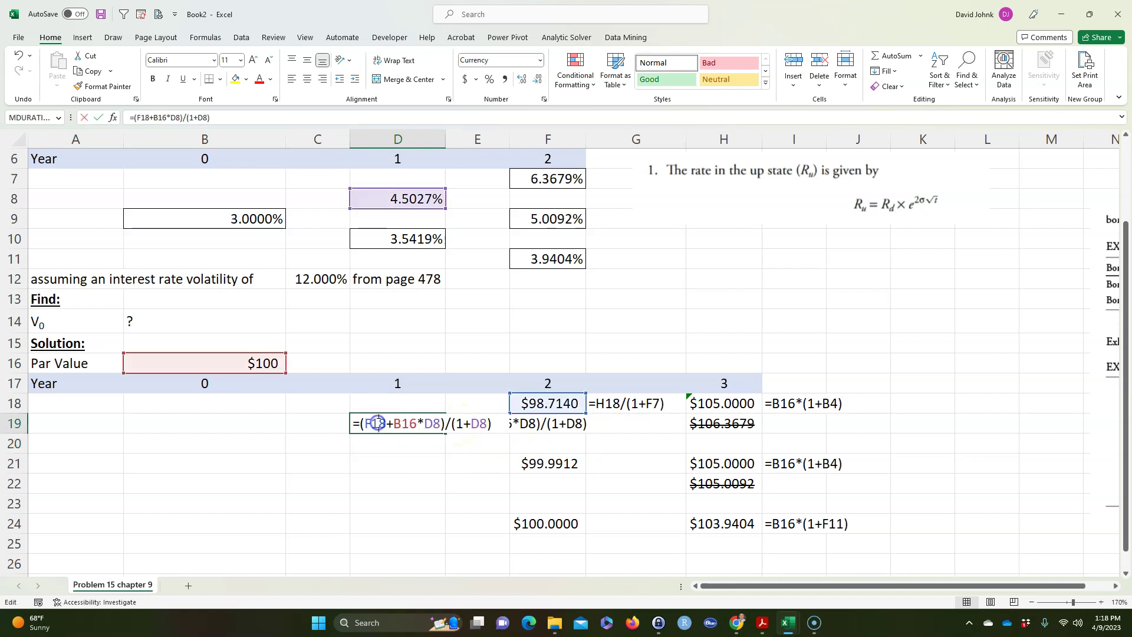
{"action": "left_click", "coordinate": [359, 423]}
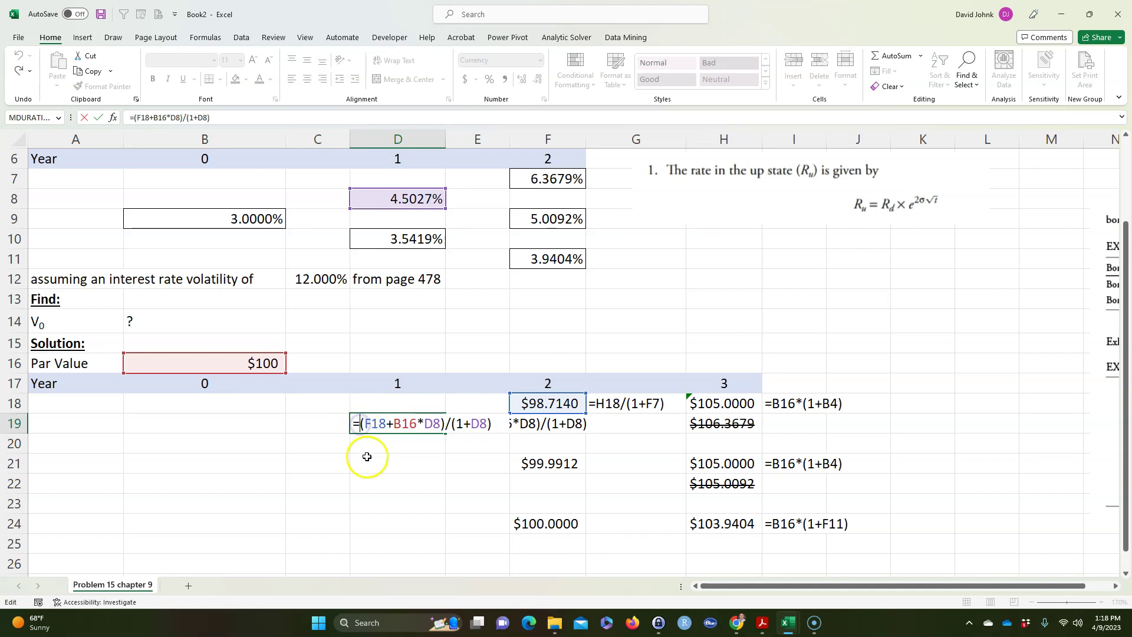
{"action": "type", "text": "average("}
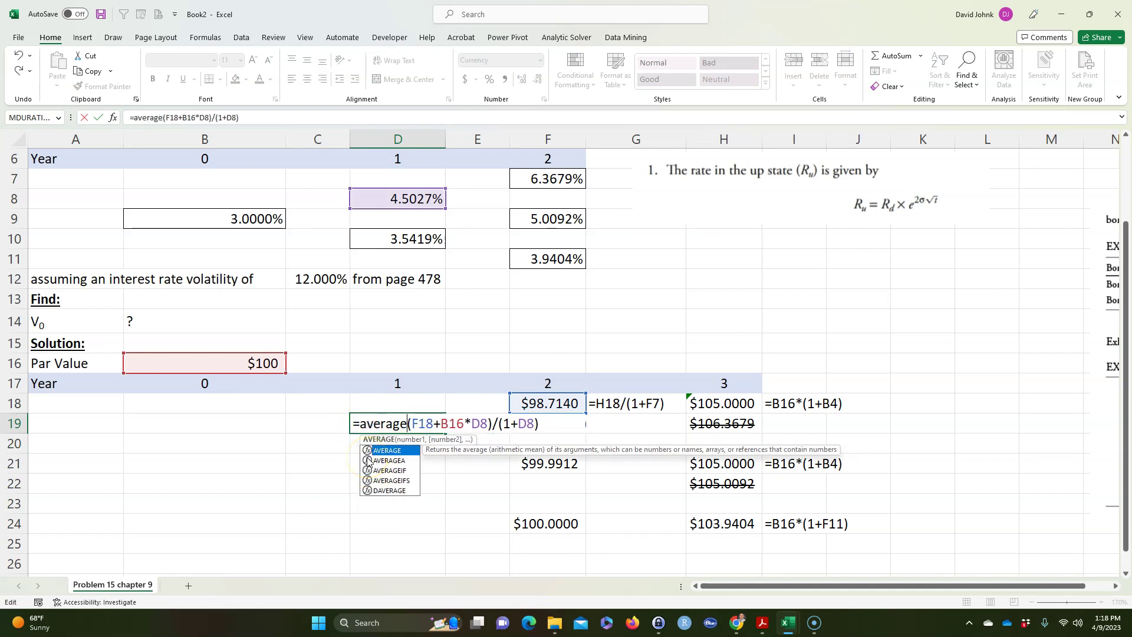
{"action": "left_click", "coordinate": [545, 426]}
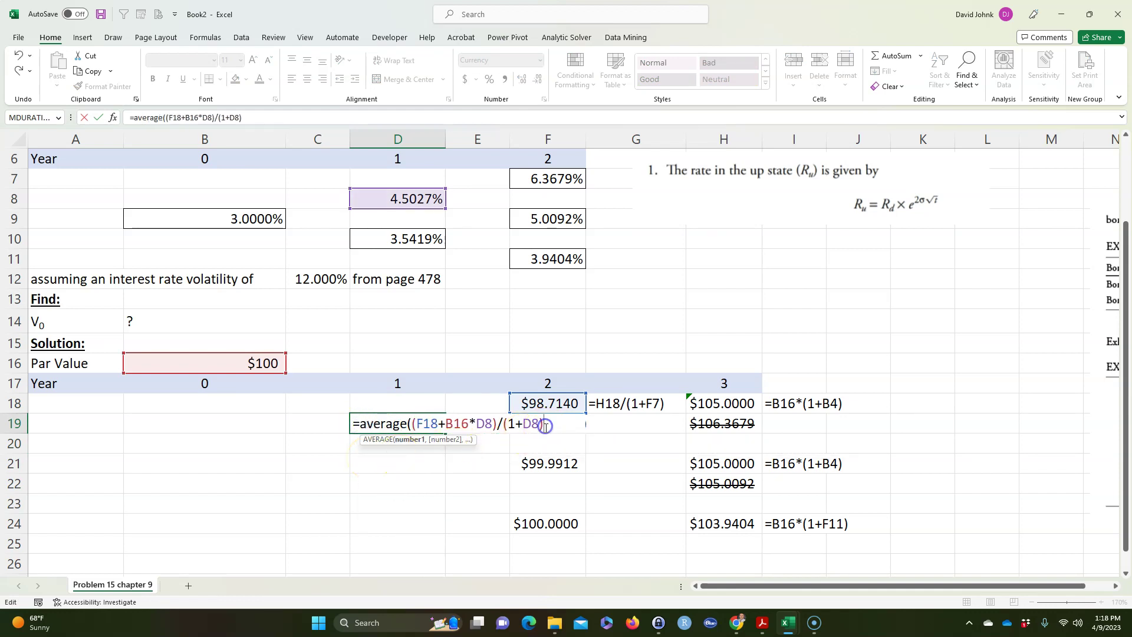
{"action": "type", "text": ","}
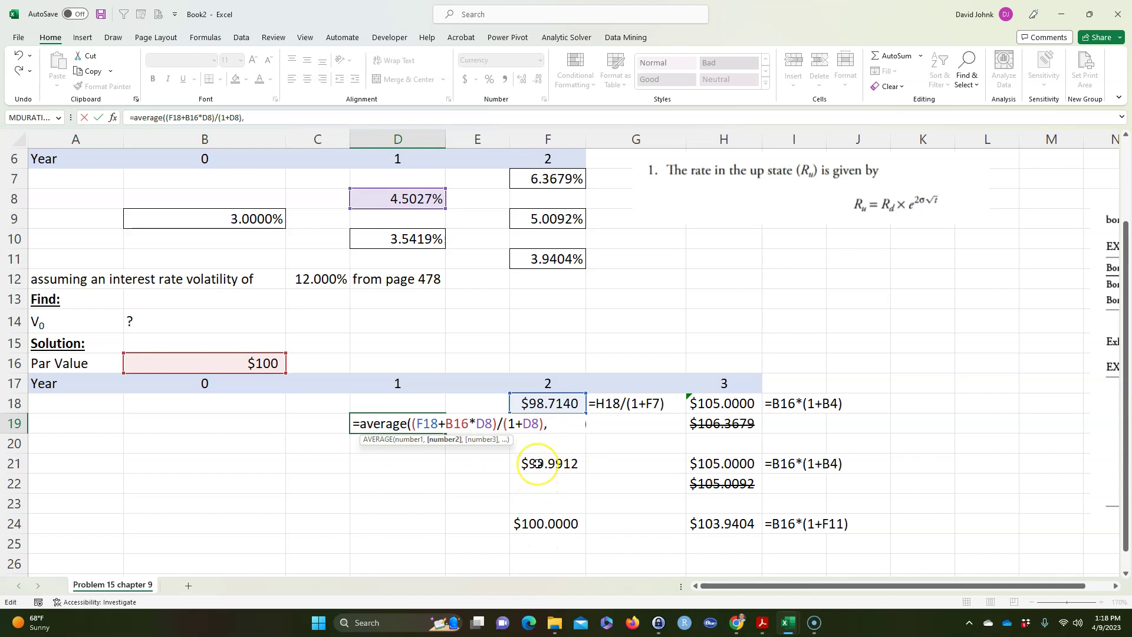
{"action": "type", "text": "(("}
Step: Add the (F21+B16*D8)/(1+D8) branch and accept Excel's correction, giving $99.3805
{"action": "left_click", "coordinate": [539, 464]}
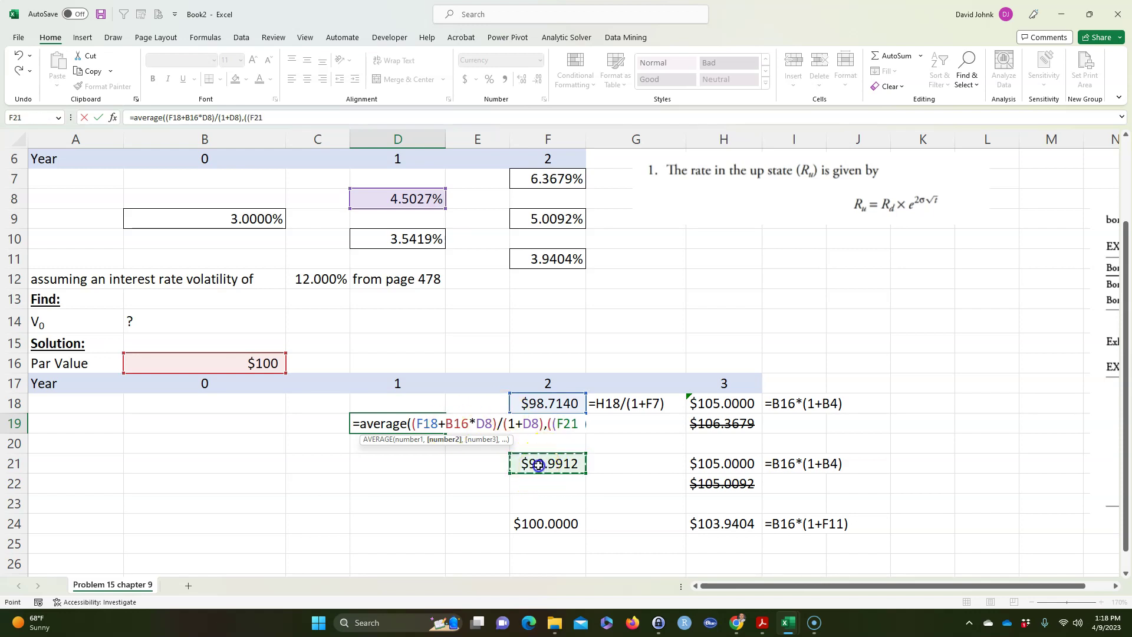
{"action": "type", "text": "+"}
{"action": "left_click", "coordinate": [238, 364]}
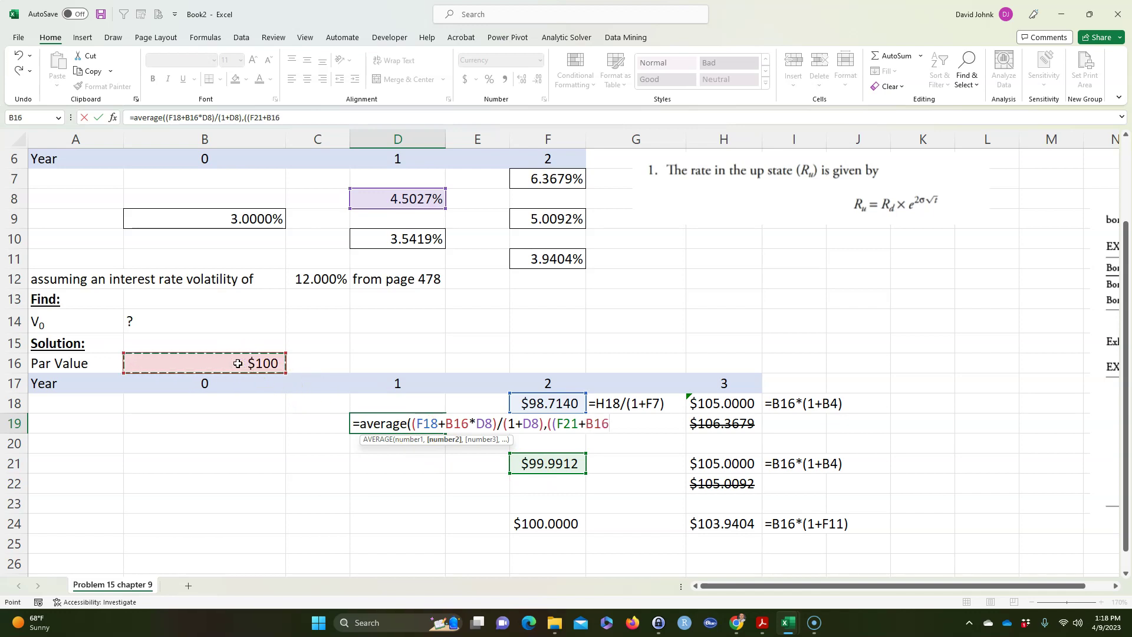
{"action": "type", "text": "*"}
{"action": "left_click", "coordinate": [406, 201]}
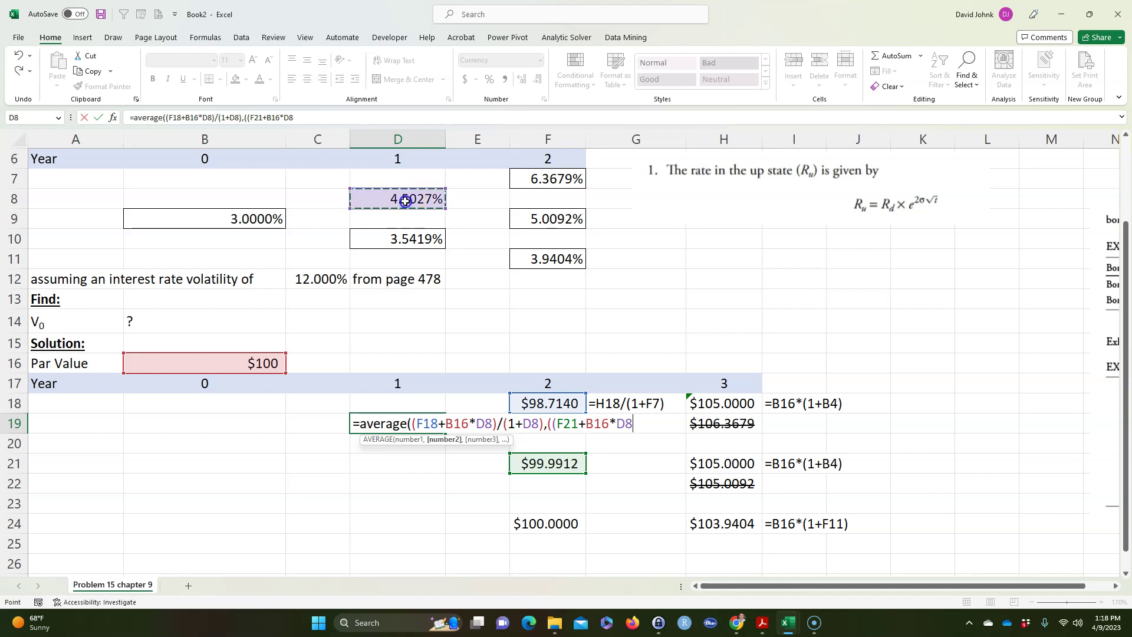
{"action": "type", "text": ")/(1+"}
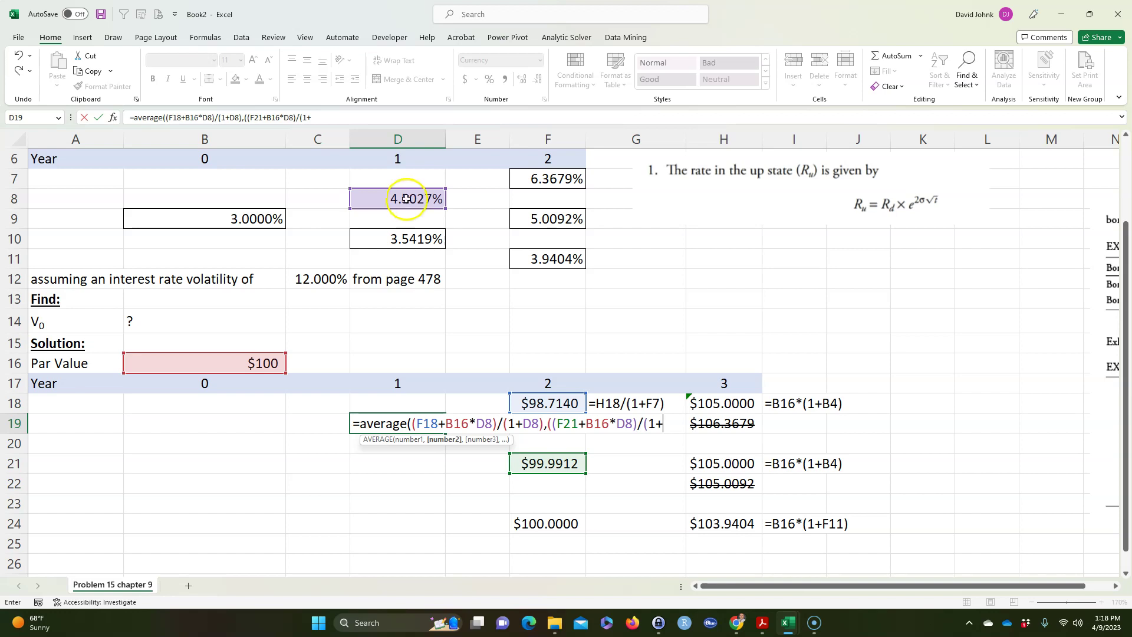
{"action": "left_click", "coordinate": [406, 201]}
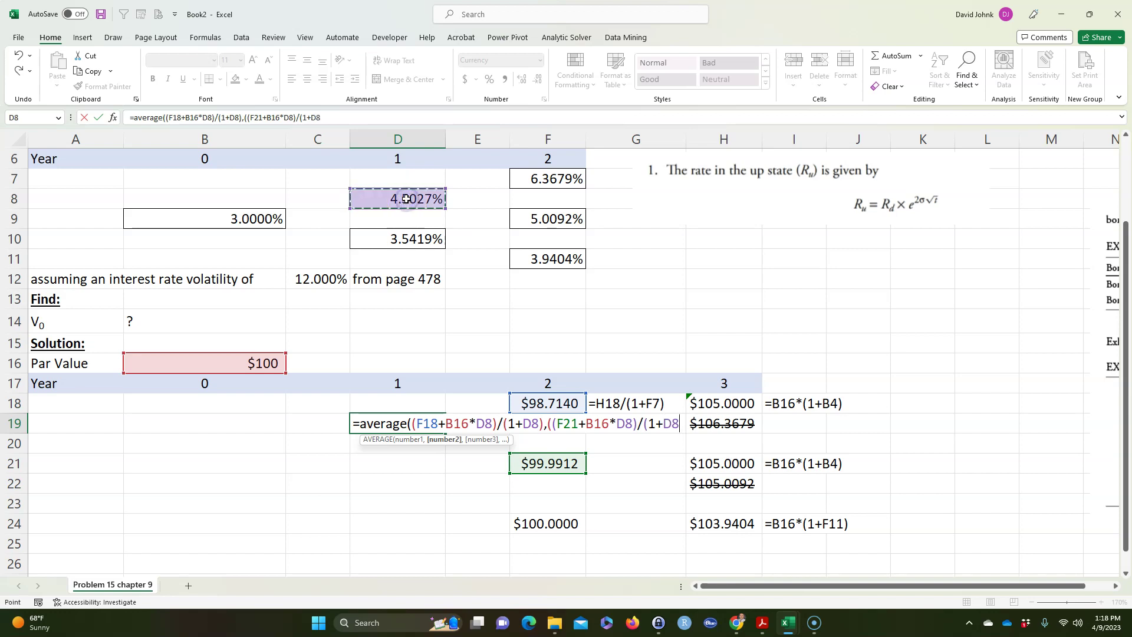
{"action": "type", "text": ")"}
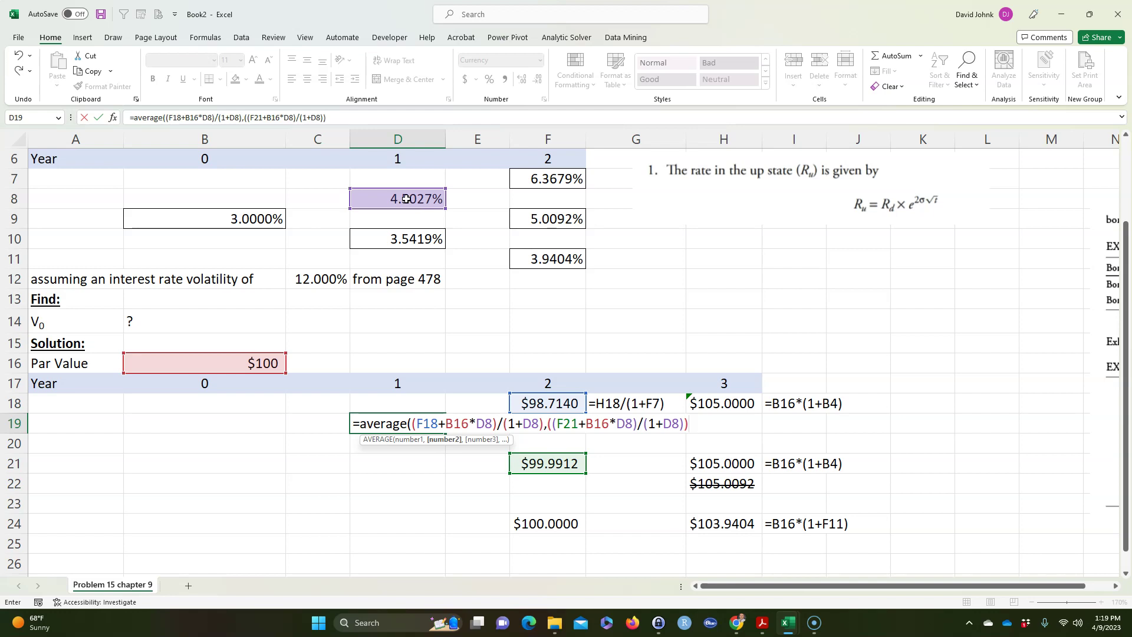
{"action": "key", "text": "Return"}
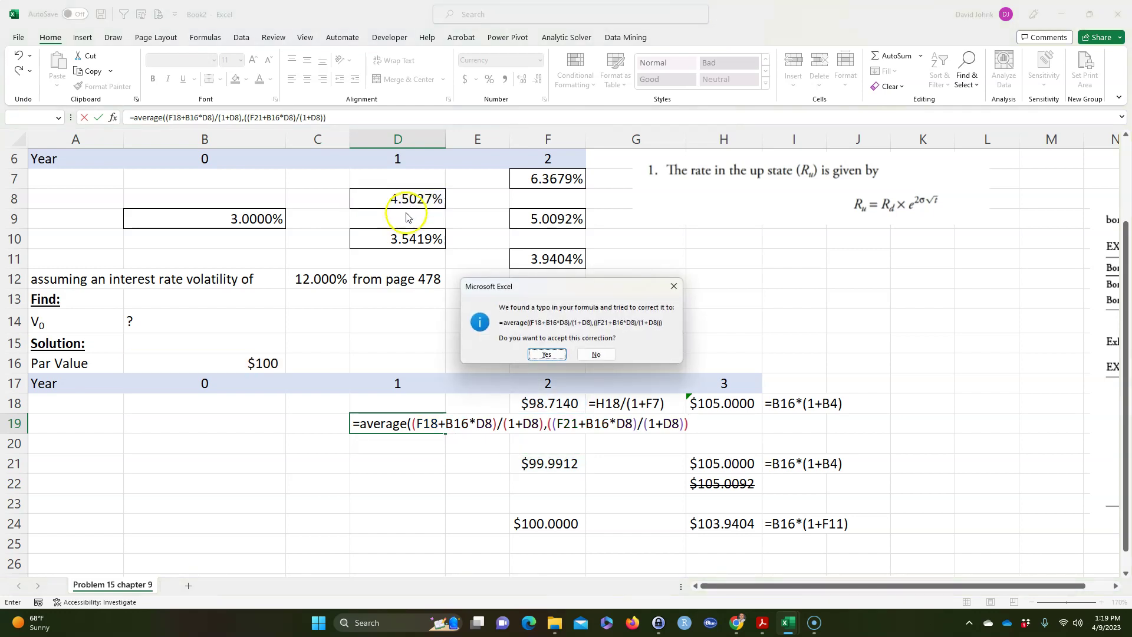
{"action": "left_click", "coordinate": [547, 355]}
{"action": "left_click", "coordinate": [379, 521]}
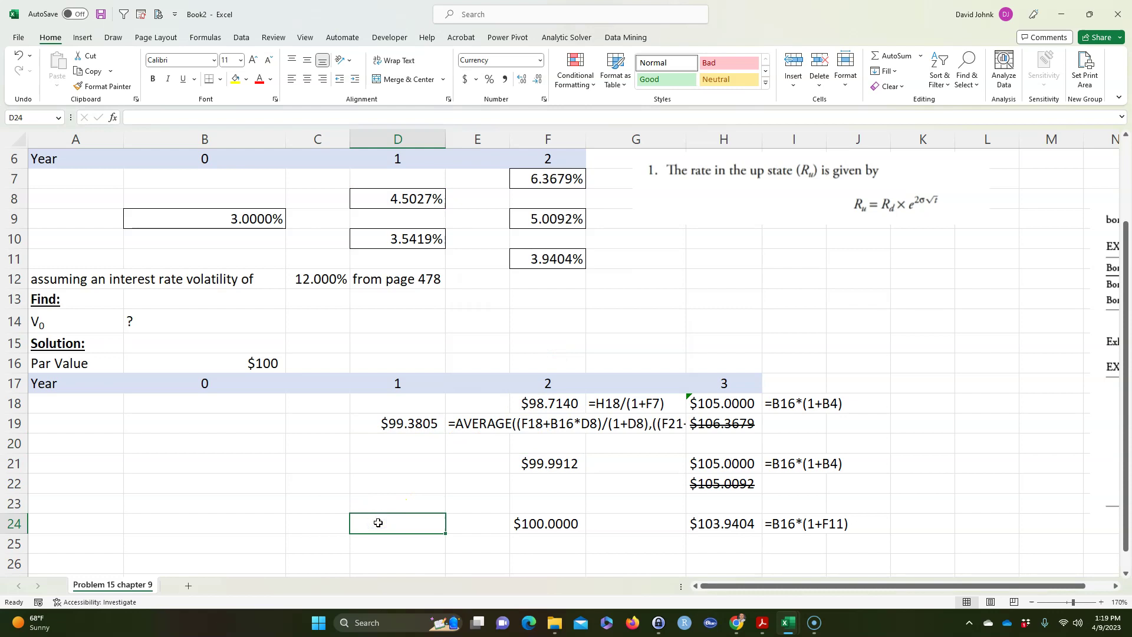
Step: Copy D19's averaging formula into D22 for the lower year-1 node
{"action": "left_click", "coordinate": [399, 425]}
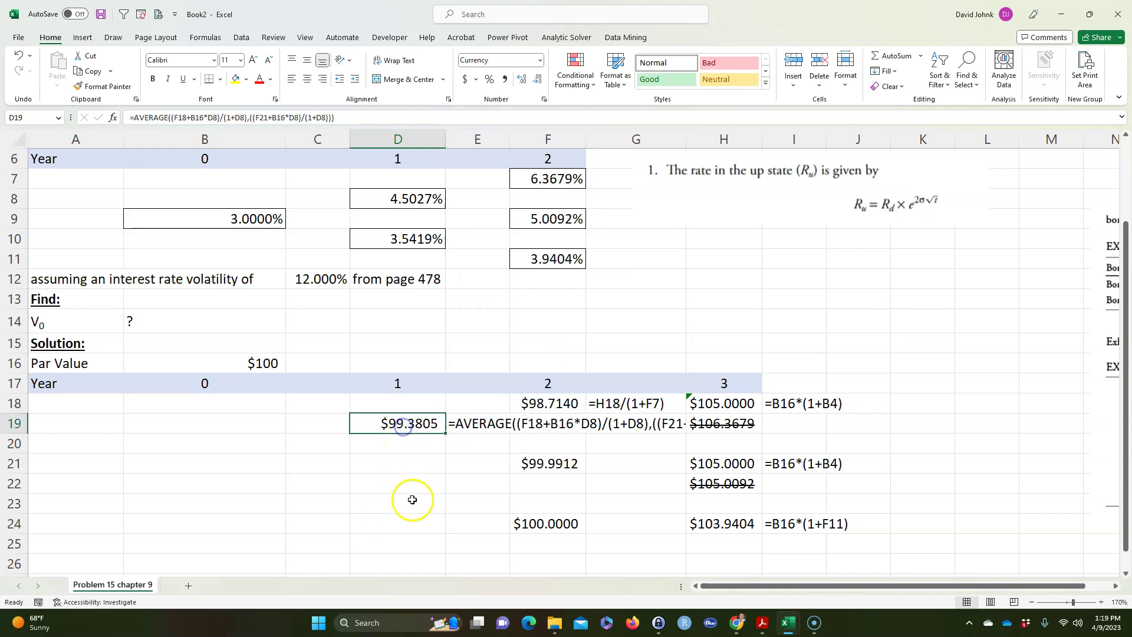
{"action": "left_click", "coordinate": [419, 489]}
{"action": "left_click", "coordinate": [399, 424]}
{"action": "left_click", "coordinate": [401, 489]}
{"action": "left_click", "coordinate": [409, 427]}
{"action": "key", "text": "ctrl+c"}
{"action": "left_click", "coordinate": [404, 482]}
{"action": "key", "text": "ctrl+v"}
{"action": "key", "text": "Escape"}
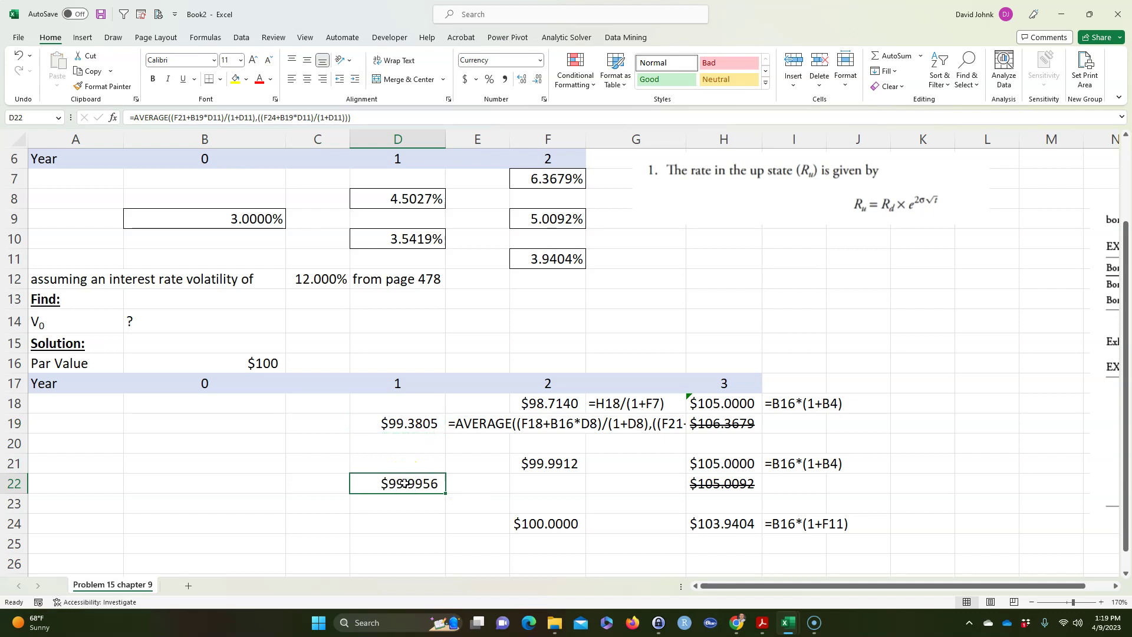
Step: Retarget D22's par reference to B16 so it shows $99.9956
{"action": "double_click", "coordinate": [394, 485]}
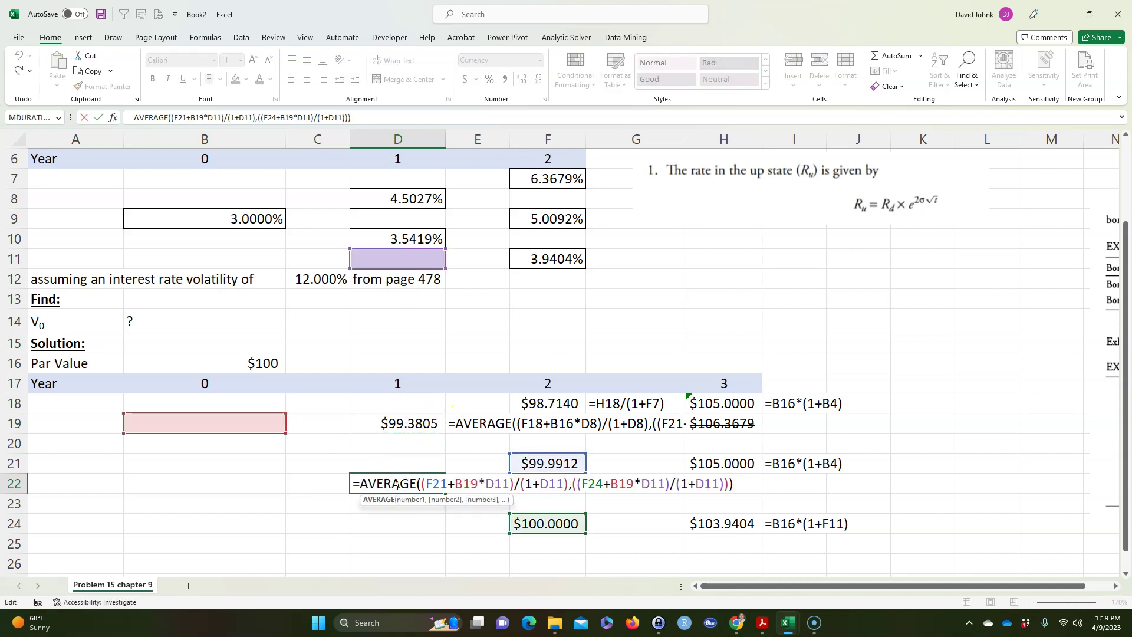
{"action": "left_click_drag", "start_coordinate": [227, 437], "coordinate": [257, 364]}
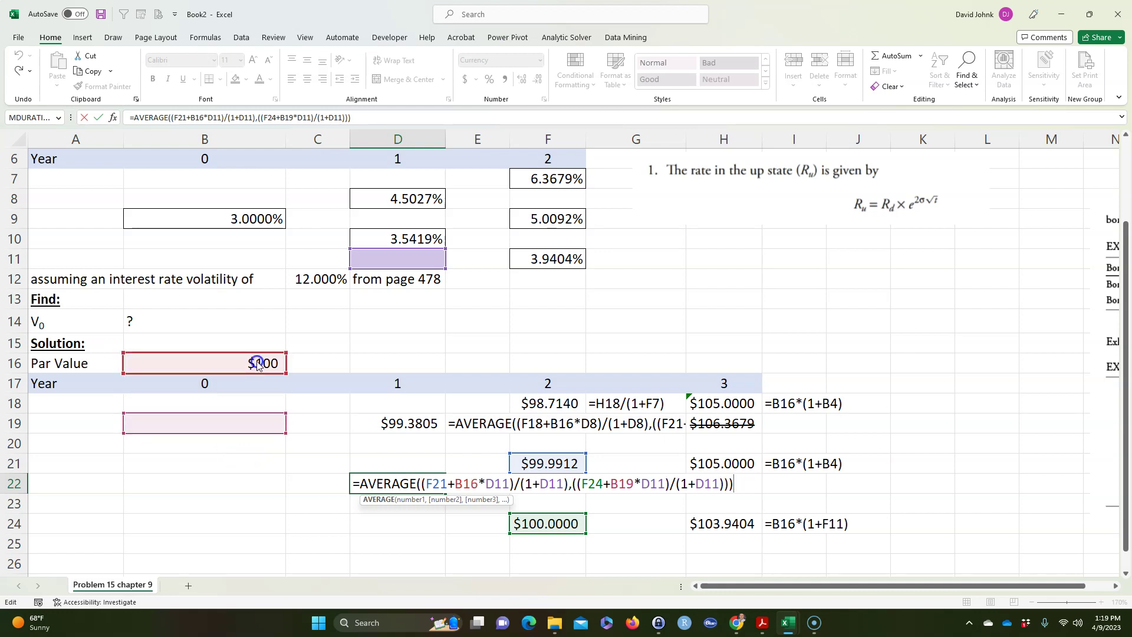
{"action": "left_click_drag", "start_coordinate": [258, 364], "coordinate": [257, 364]}
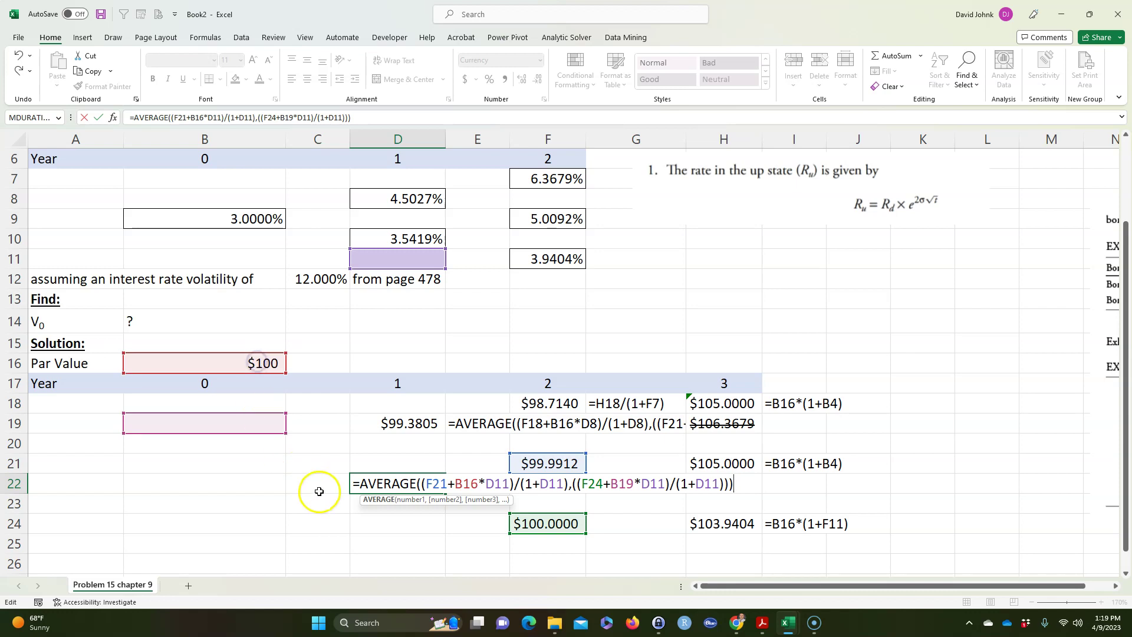
{"action": "scroll", "coordinate": [354, 493], "scroll_direction": "down", "scroll_amount": 1}
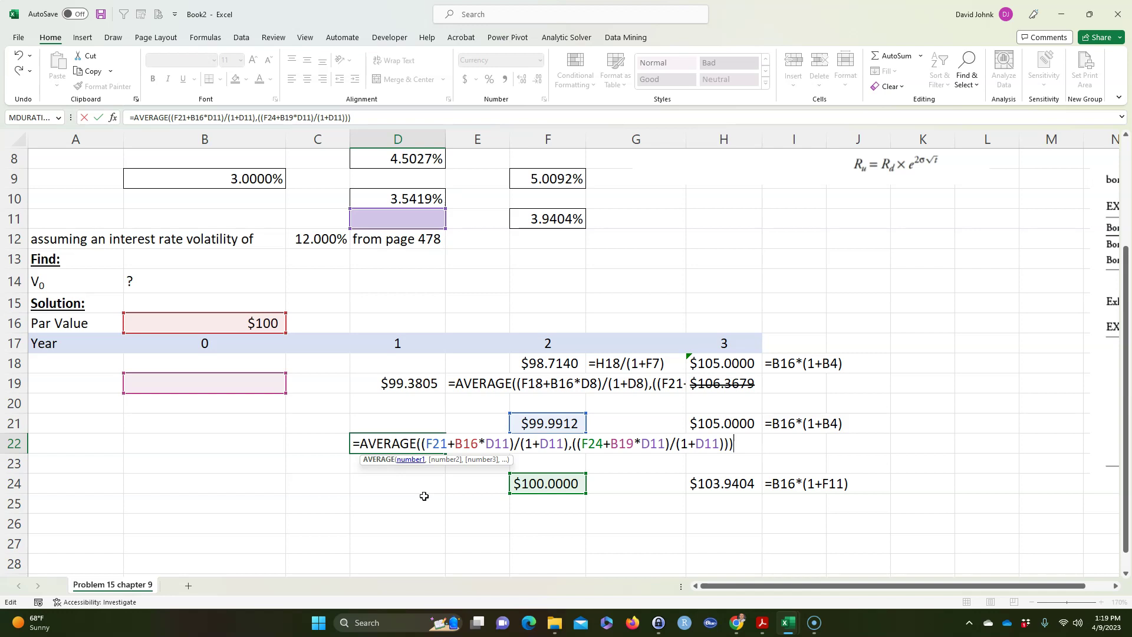
{"action": "key", "text": "ctrl+Return"}
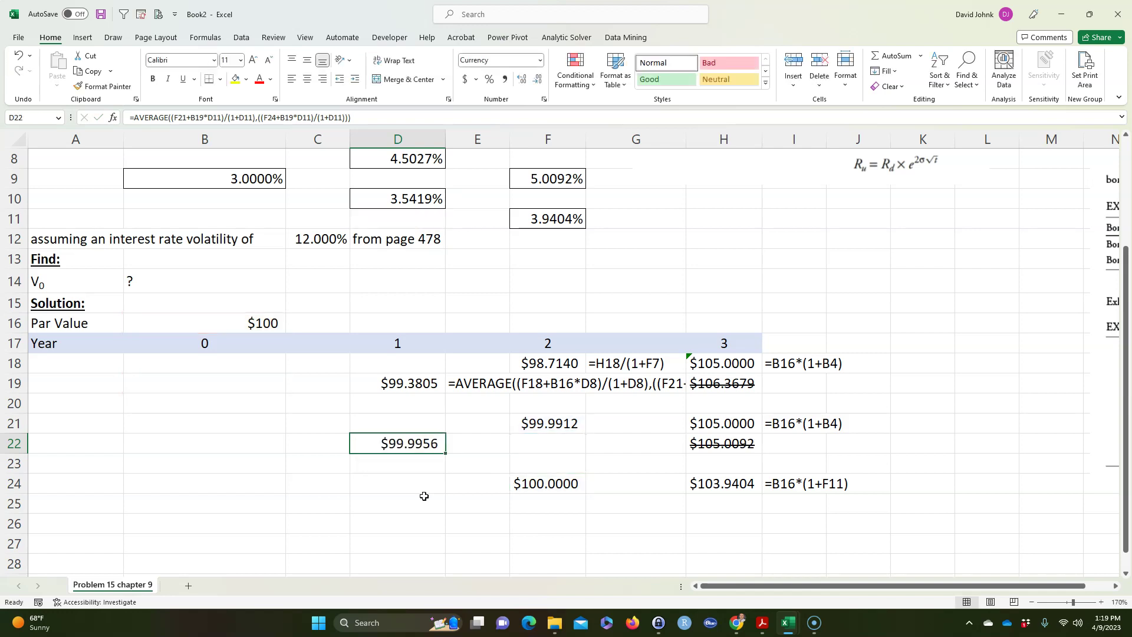
Step: Restart D22 as =AVERAGE((F21+B16*D10)/(1+D10) for the upper year-2 branch
{"action": "double_click", "coordinate": [407, 445]}
{"action": "key", "text": "Escape"}
{"action": "type", "text": "=a"}
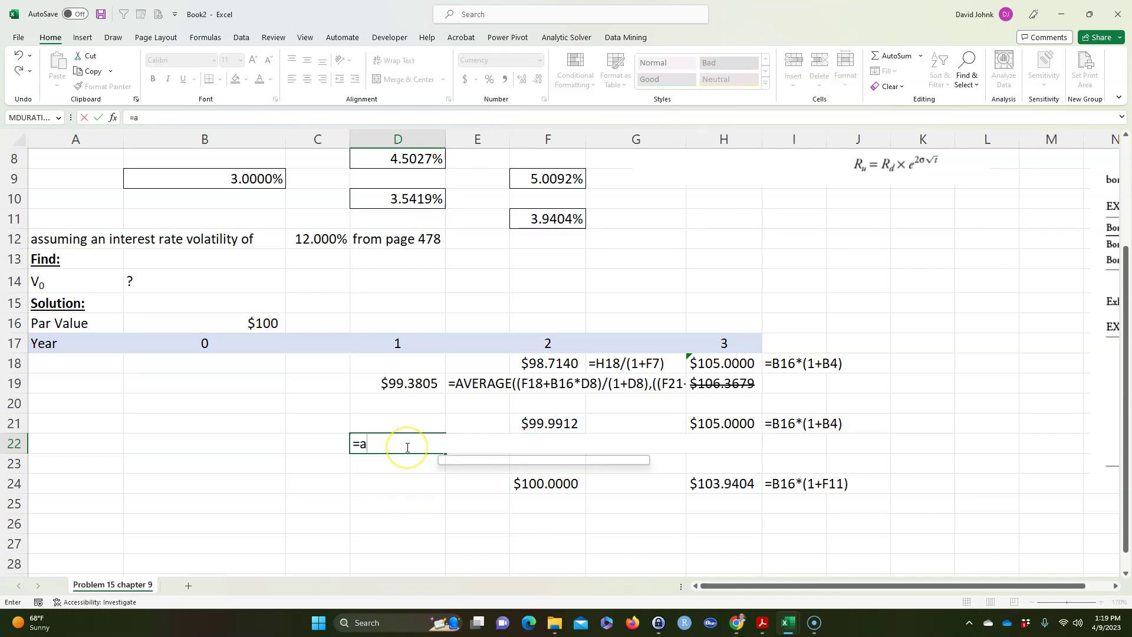
{"action": "type", "text": "verage"}
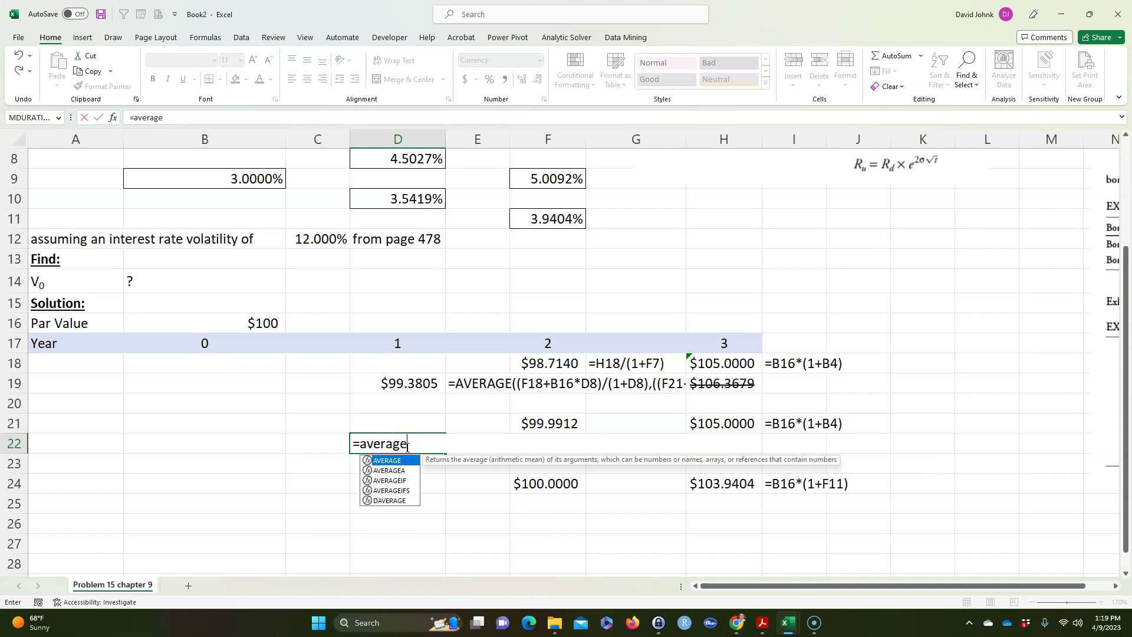
{"action": "type", "text": "(("}
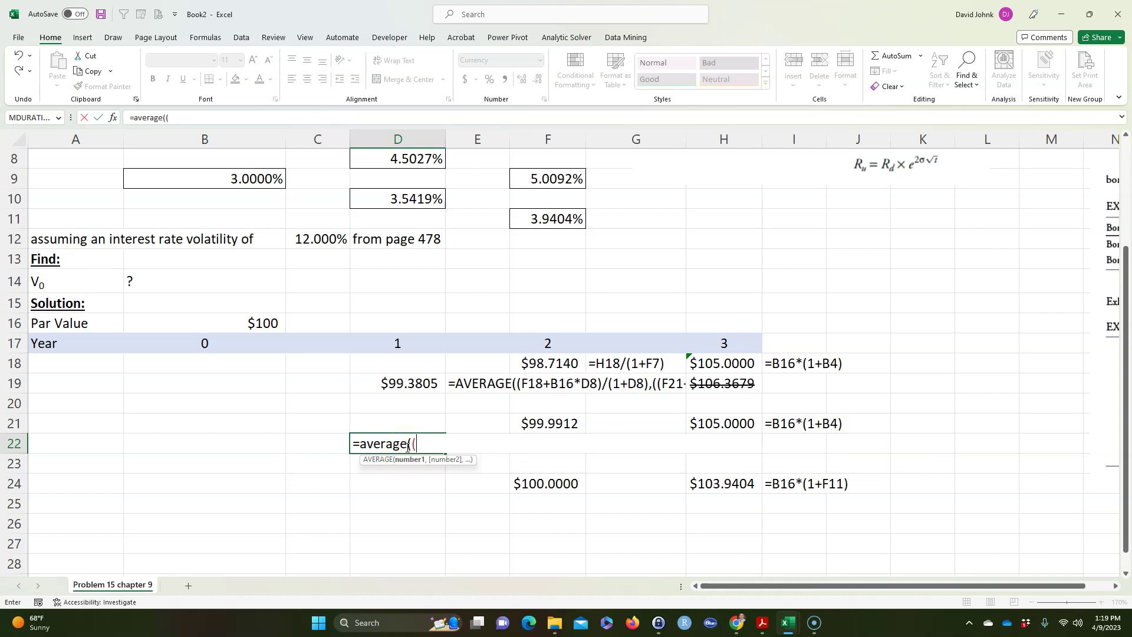
{"action": "left_click", "coordinate": [549, 427]}
{"action": "type", "text": "+"}
{"action": "left_click", "coordinate": [228, 324]}
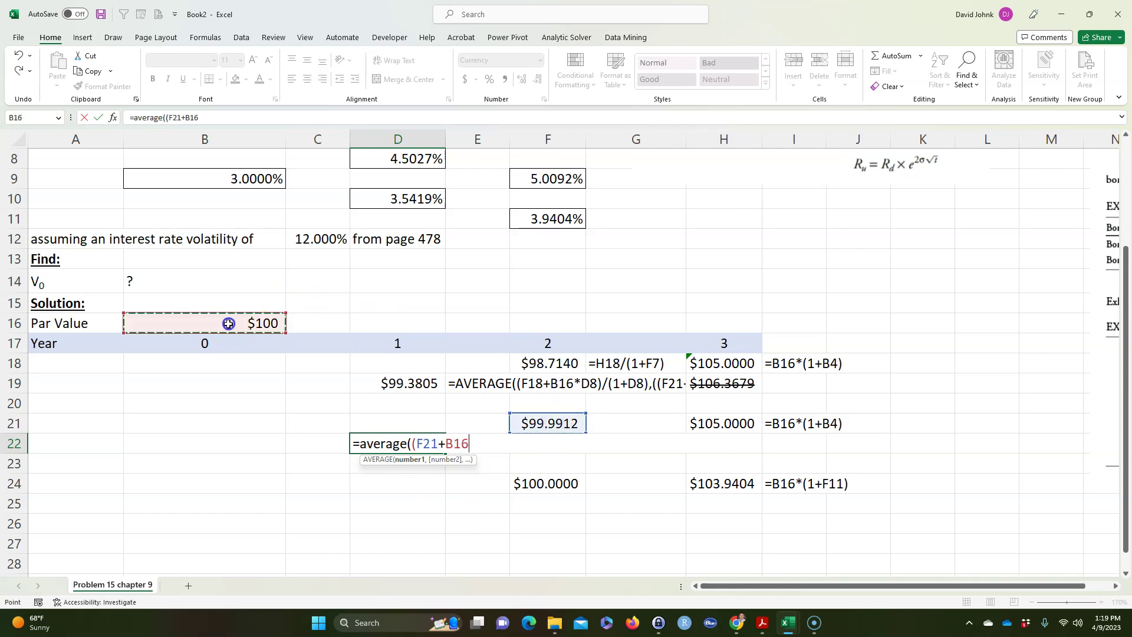
{"action": "type", "text": "*"}
{"action": "left_click", "coordinate": [386, 201]}
{"action": "type", "text": ")/("}
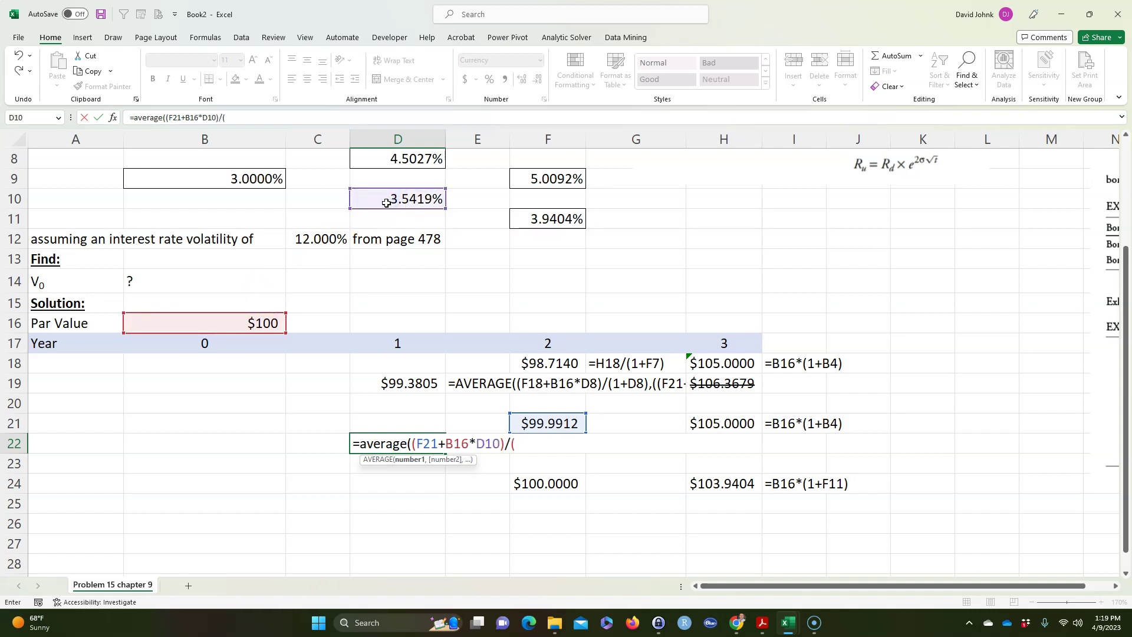
{"action": "type", "text": "1+"}
{"action": "left_click", "coordinate": [406, 200]}
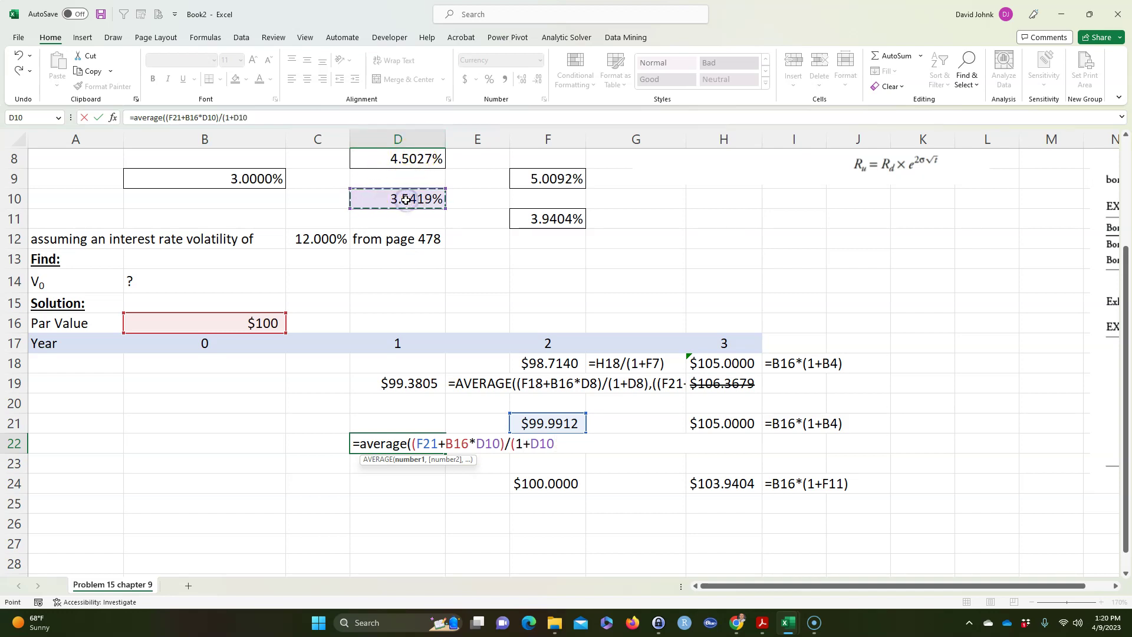
Step: Add the second branch (F24+B16*D10)/(1+D10) and close the AVERAGE formula
{"action": "type", "text": "),"}
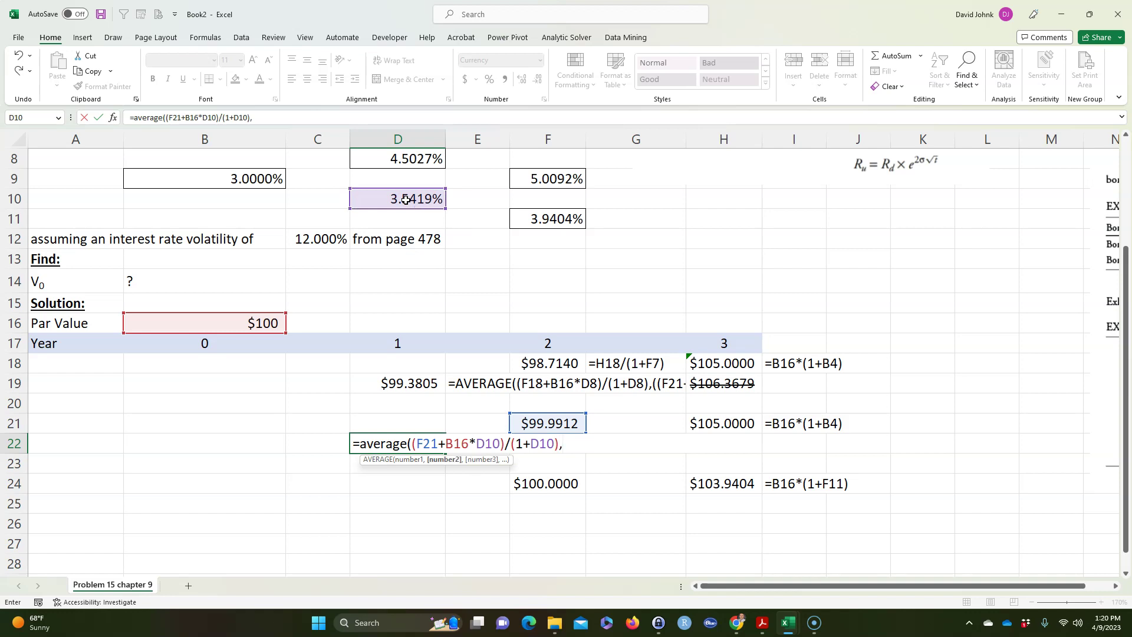
{"action": "type", "text": "("}
{"action": "left_click", "coordinate": [540, 483]}
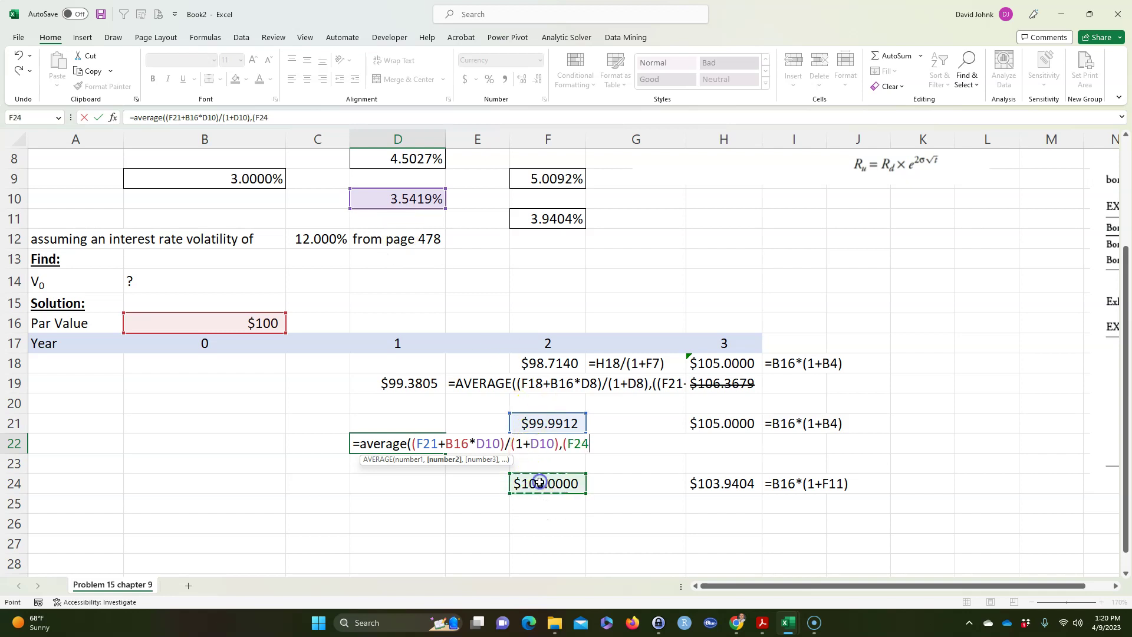
{"action": "type", "text": "+"}
{"action": "left_click", "coordinate": [235, 322]}
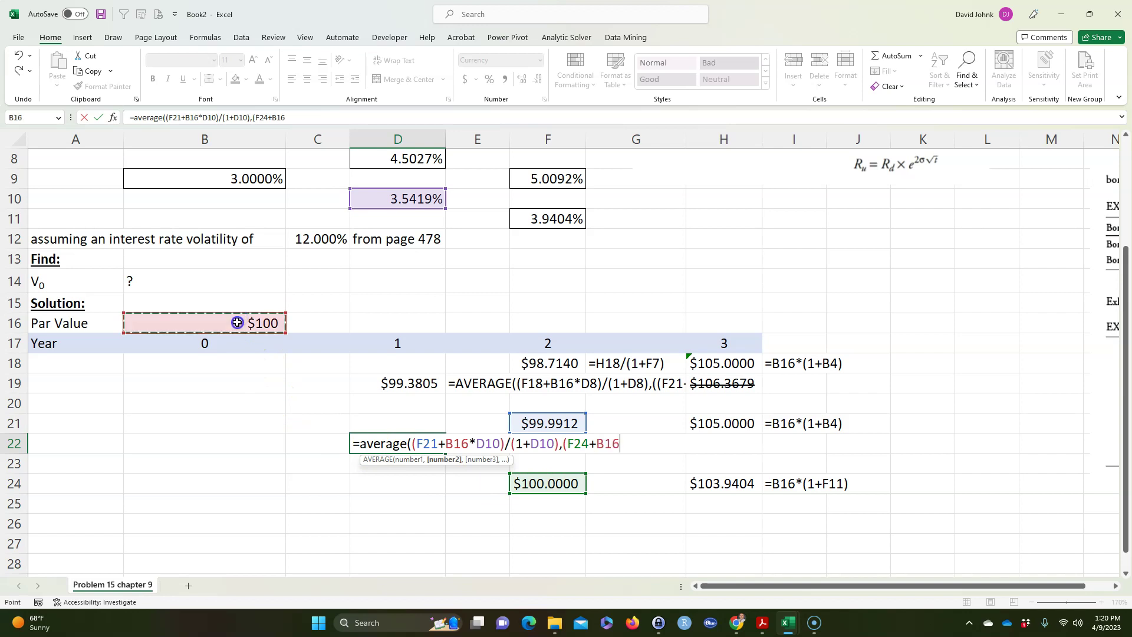
{"action": "type", "text": "*"}
{"action": "left_click", "coordinate": [393, 203]}
{"action": "type", "text": ")/(1+"}
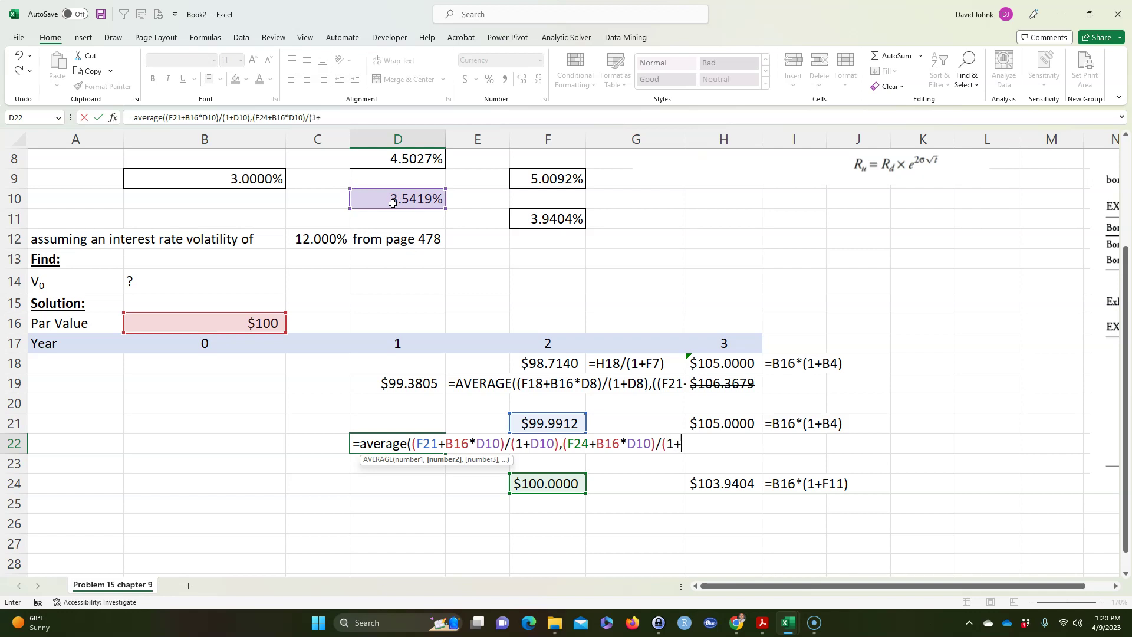
{"action": "left_click", "coordinate": [393, 204]}
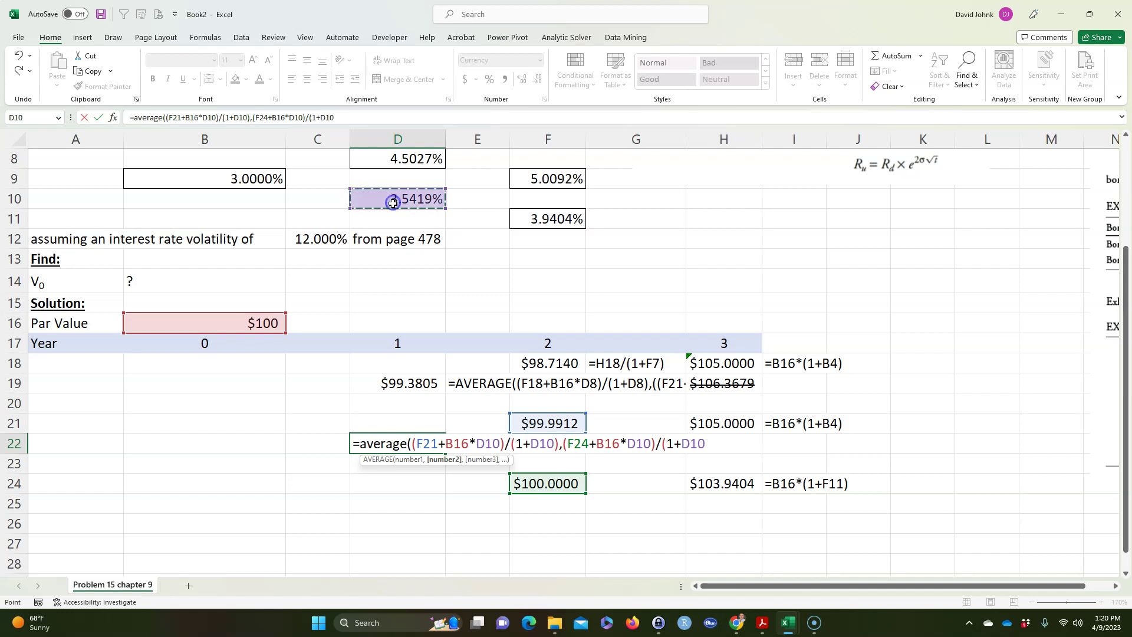
{"action": "type", "text": "))"}
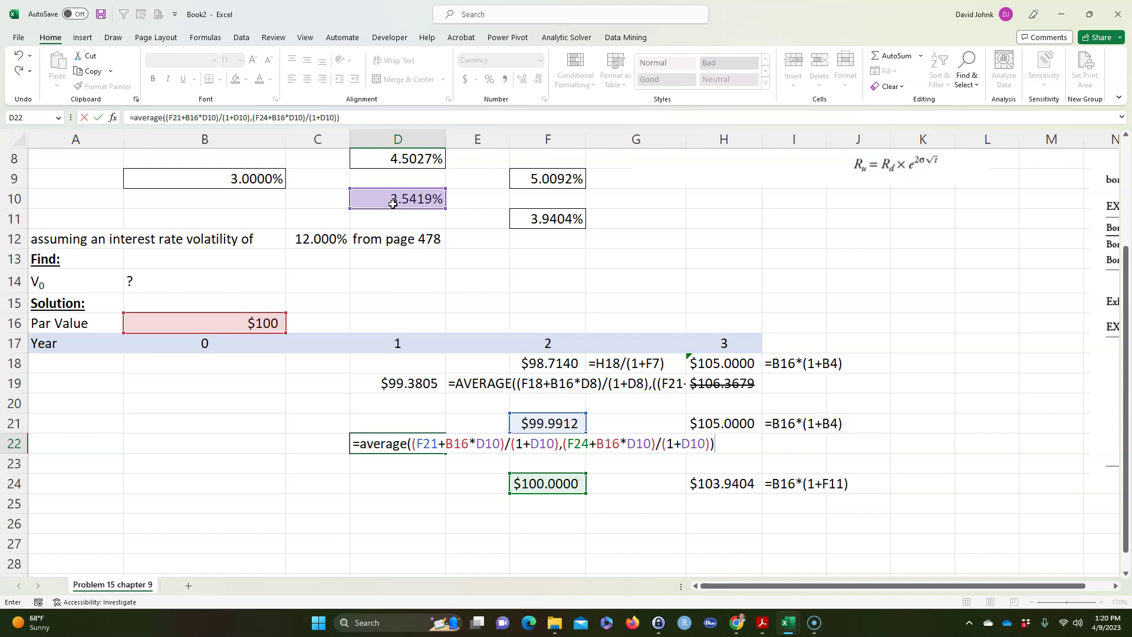
Step: Commit D22 ($99.9958) and copy the formula-text cell E19 into E22
{"action": "key", "text": "Return"}
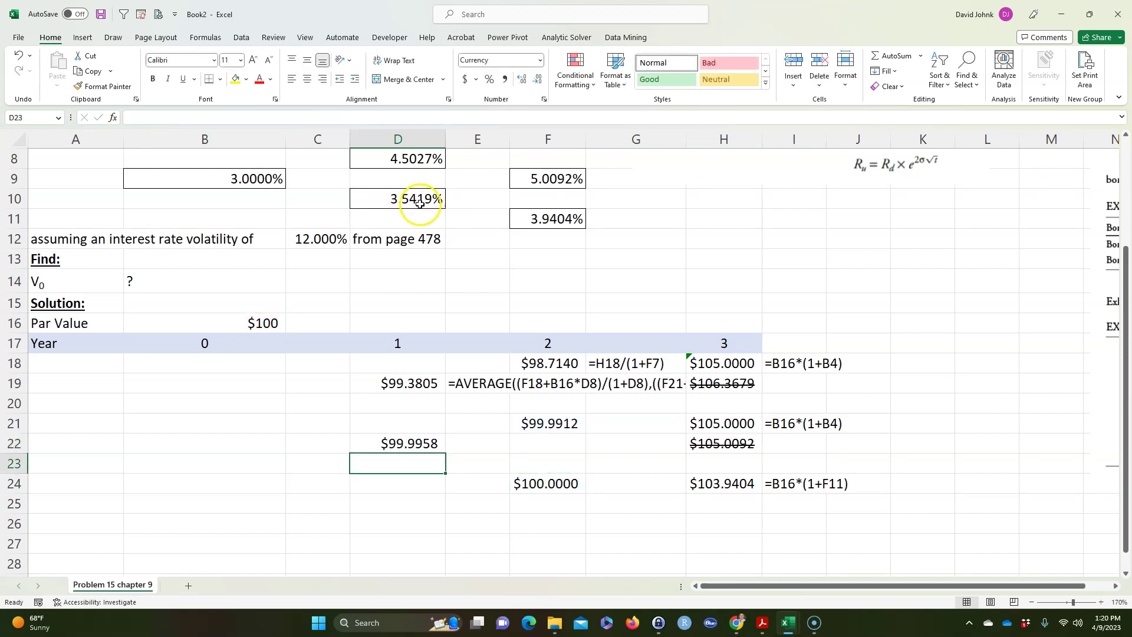
{"action": "left_click", "coordinate": [459, 383]}
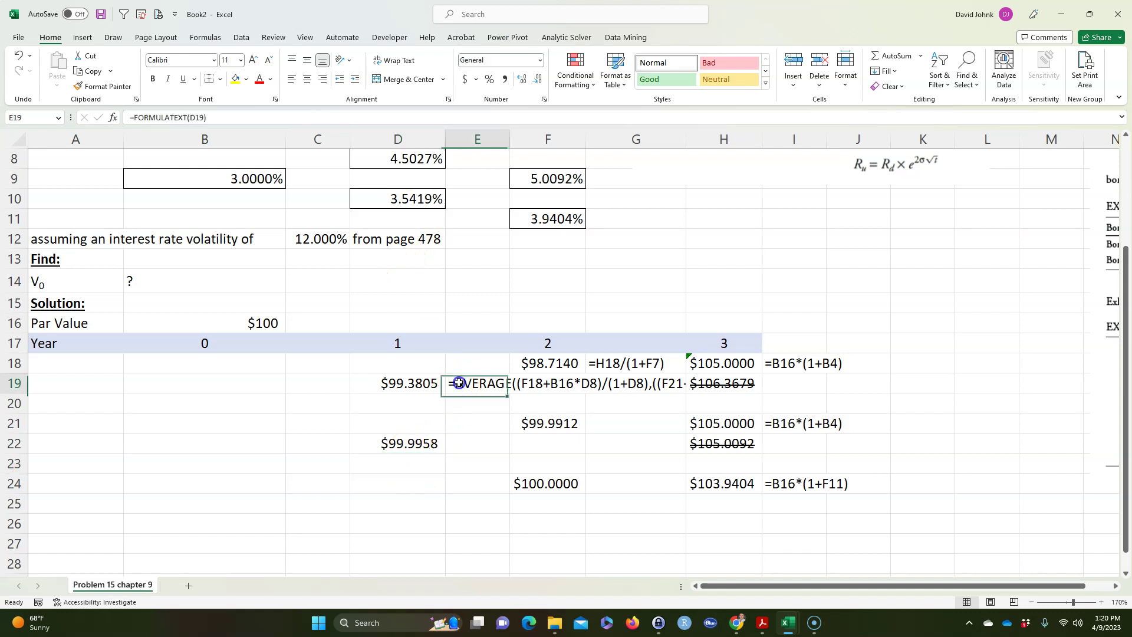
{"action": "key", "text": "ctrl+c"}
{"action": "left_click", "coordinate": [470, 443]}
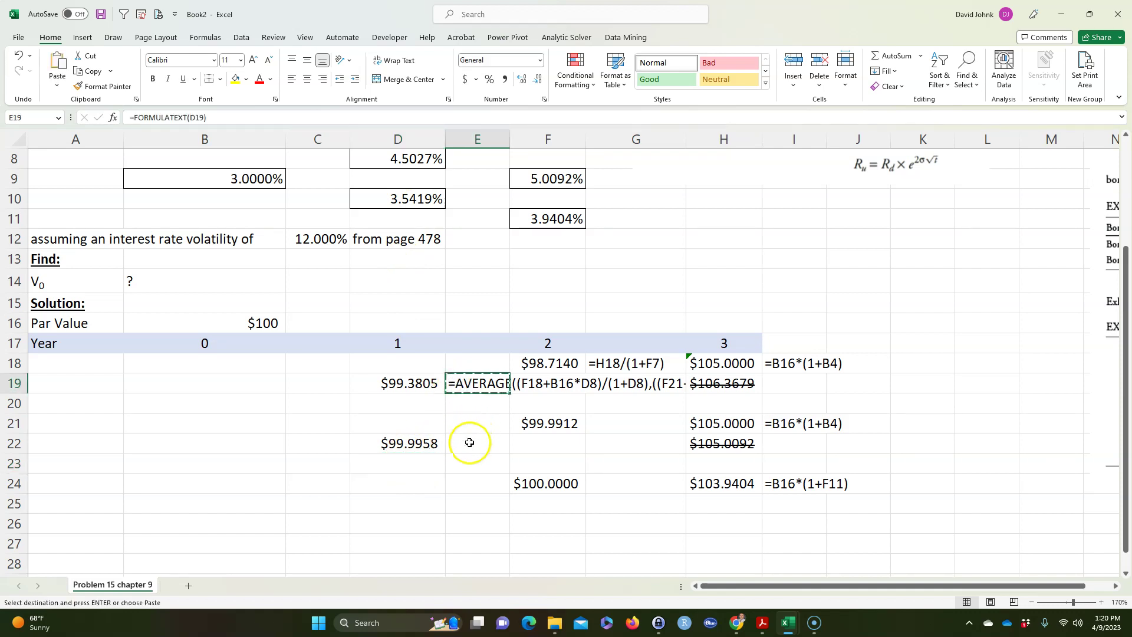
{"action": "key", "text": "ctrl+v"}
{"action": "left_click", "coordinate": [476, 506]}
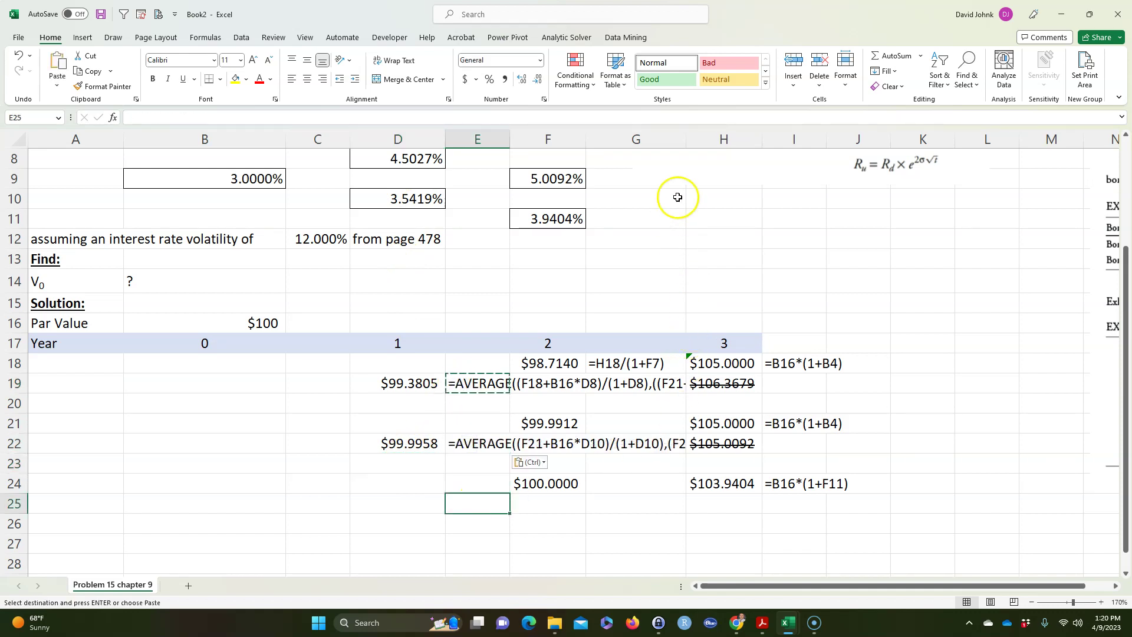
Step: Widen column G so the formulas display in full
{"action": "left_click_drag", "start_coordinate": [686, 137], "coordinate": [838, 139]}
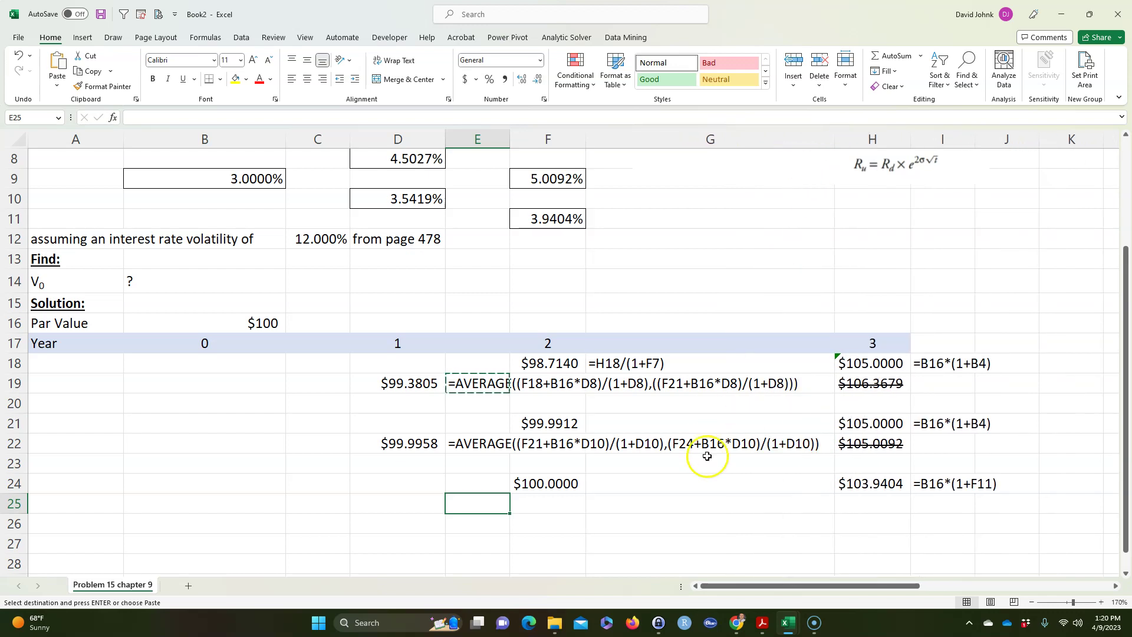
{"action": "left_click", "coordinate": [724, 508]}
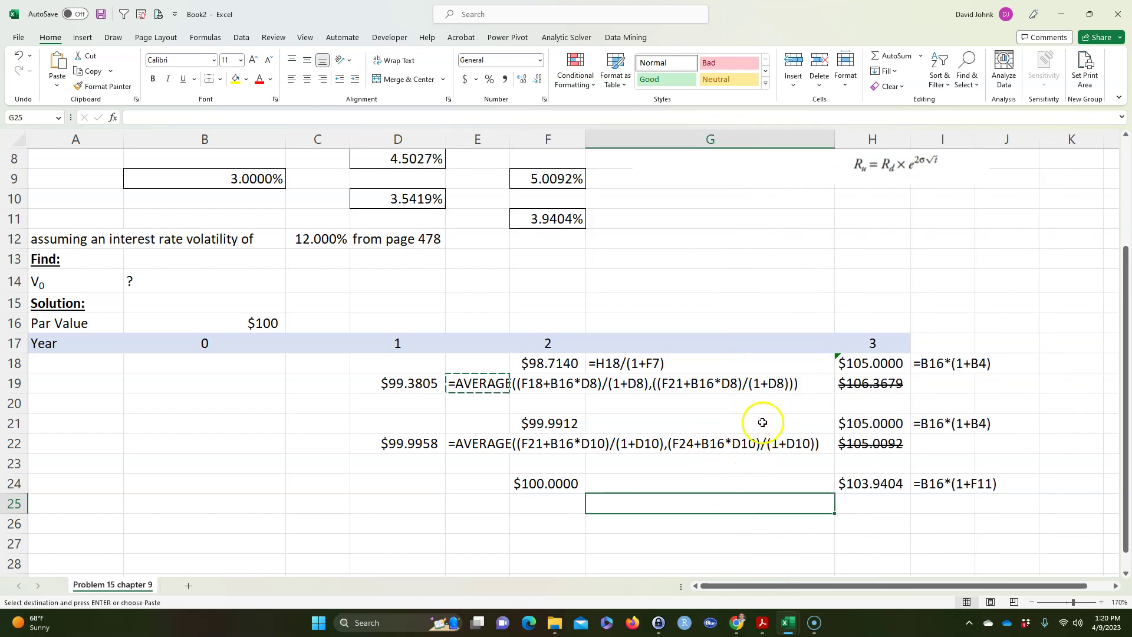
{"action": "double_click", "coordinate": [680, 389]}
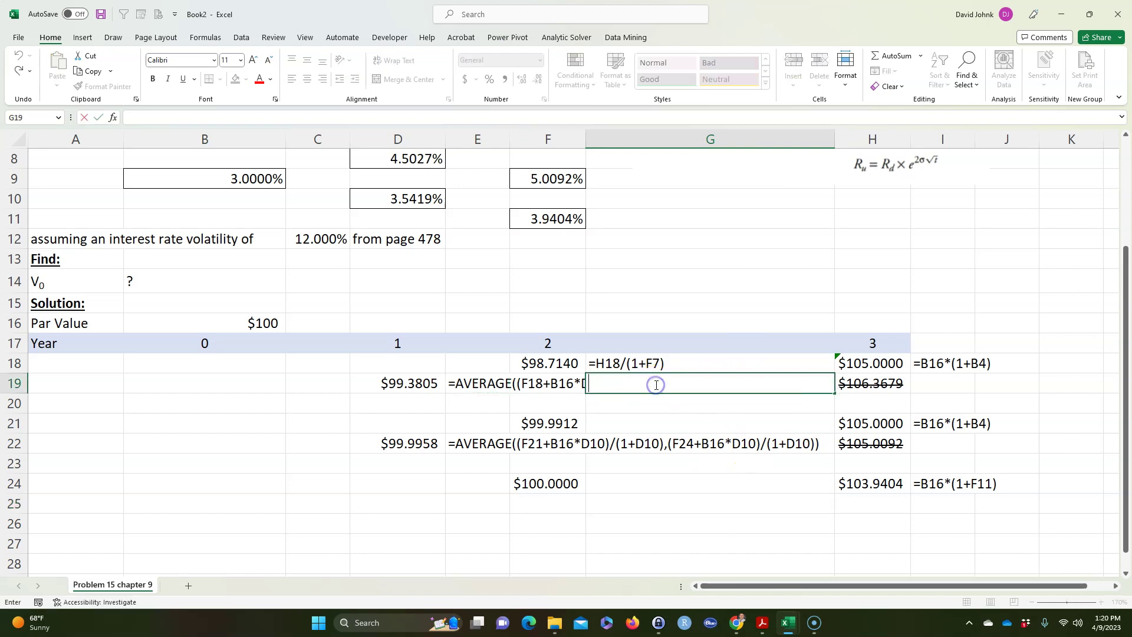
Step: Delete the extra opening parenthesis from D19's formula
{"action": "double_click", "coordinate": [405, 385]}
{"action": "left_click", "coordinate": [558, 385]}
{"action": "key", "text": "Delete"}
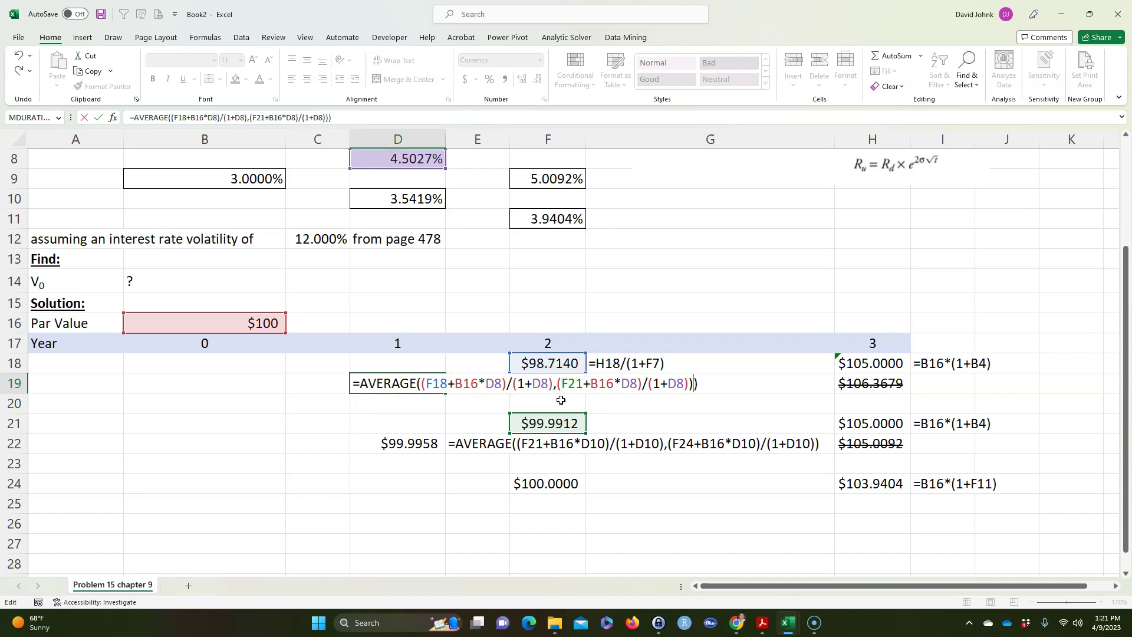
{"action": "key", "text": "Return"}
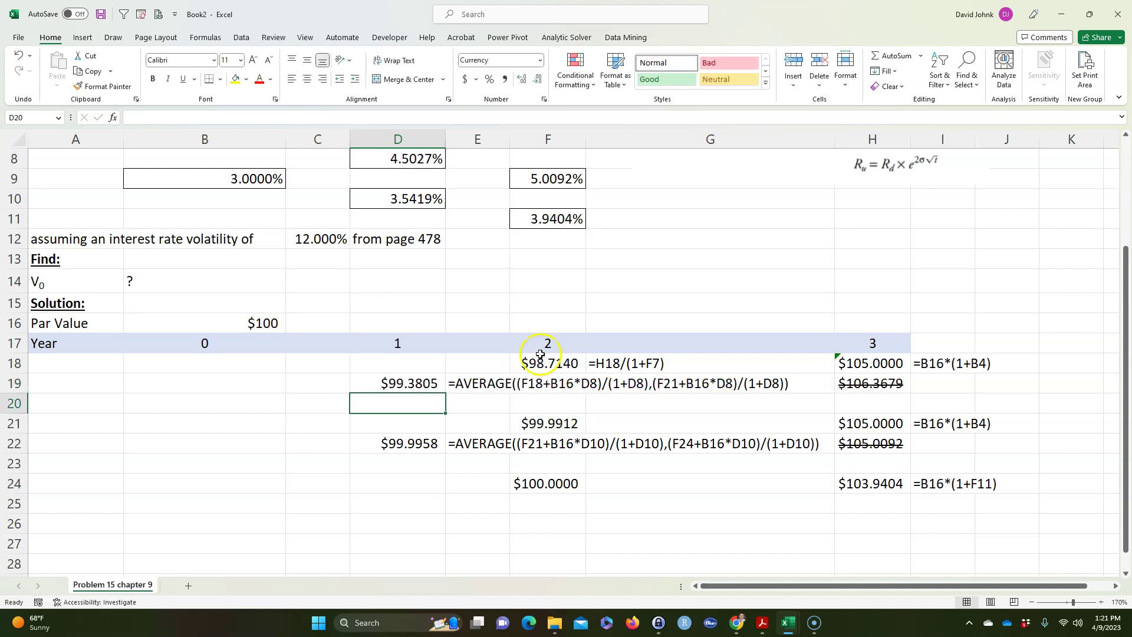
Step: In B20 start =AVERAGE((D19+B16*B9)/(1+B9) for the up-node term
{"action": "left_click", "coordinate": [205, 400]}
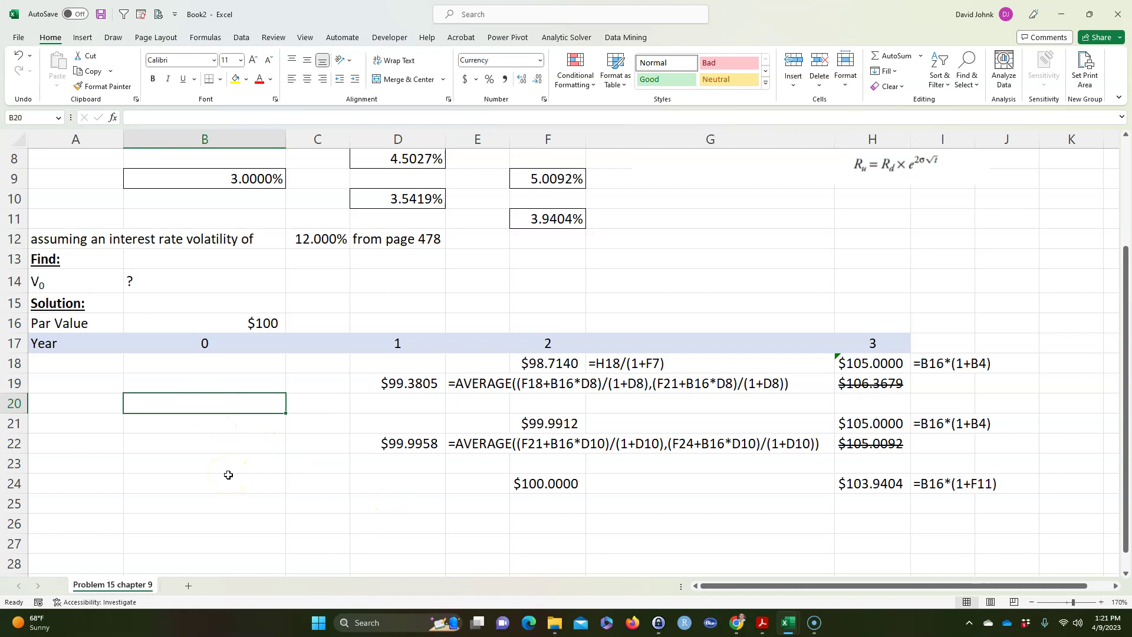
{"action": "type", "text": "="}
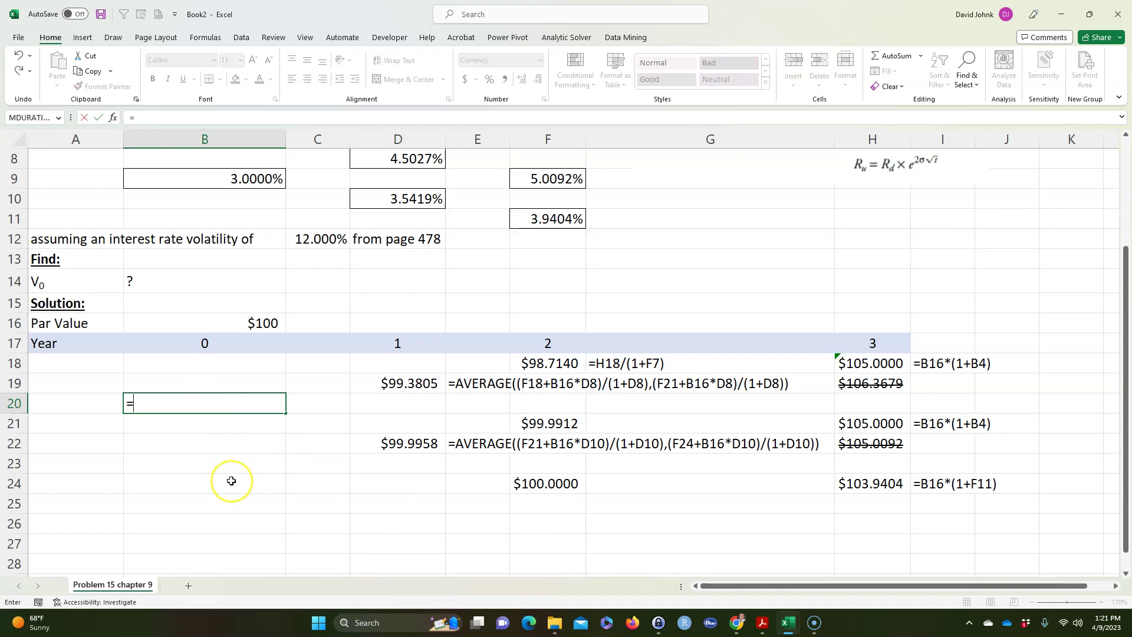
{"action": "type", "text": "average("}
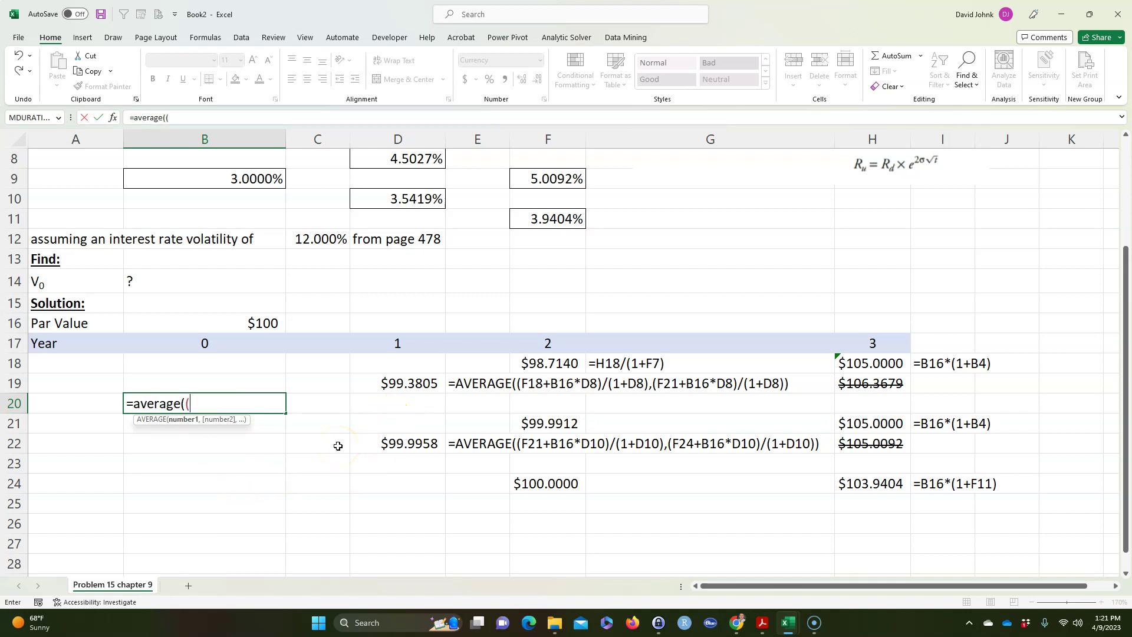
{"action": "type", "text": "("}
{"action": "left_click", "coordinate": [399, 384]}
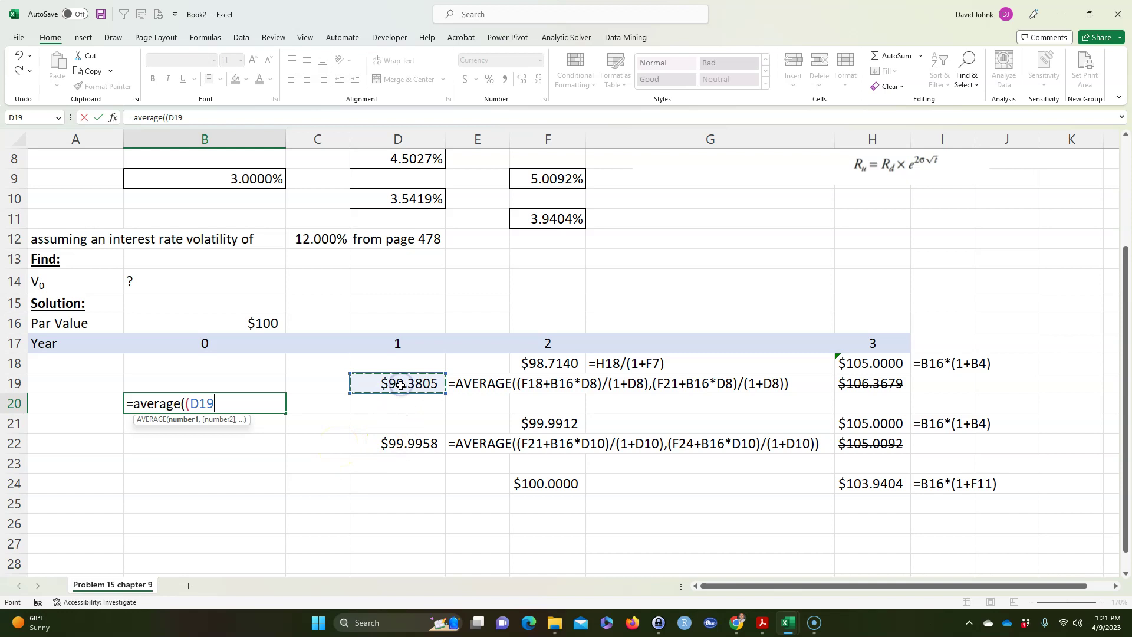
{"action": "type", "text": "+"}
{"action": "left_click", "coordinate": [245, 323]}
{"action": "type", "text": "*"}
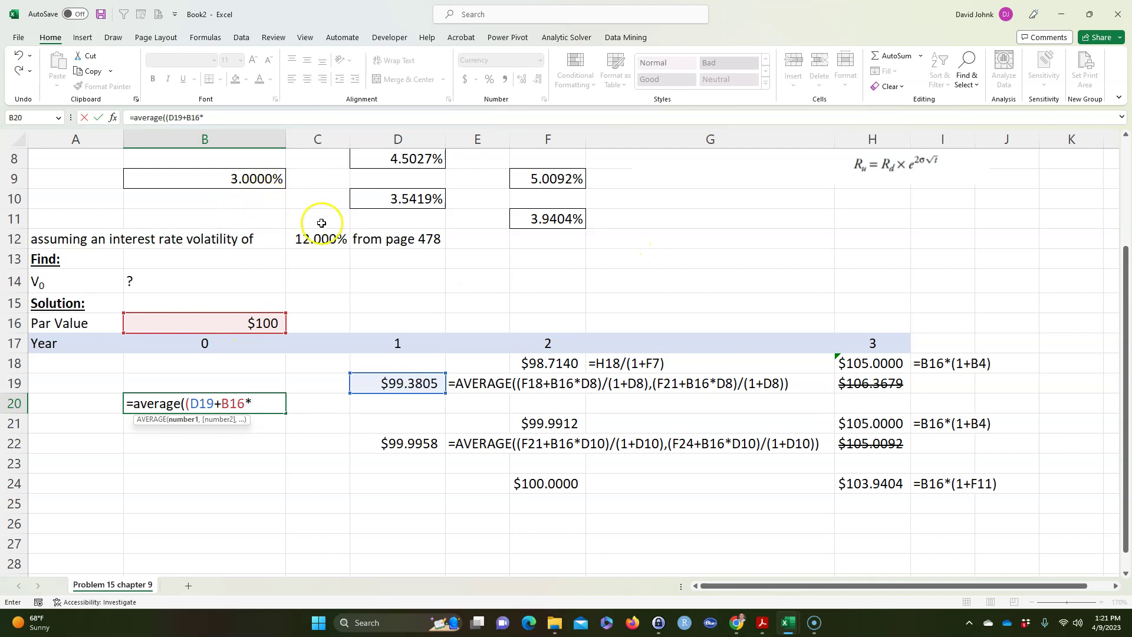
{"action": "scroll", "coordinate": [321, 223], "scroll_direction": "up", "scroll_amount": 1}
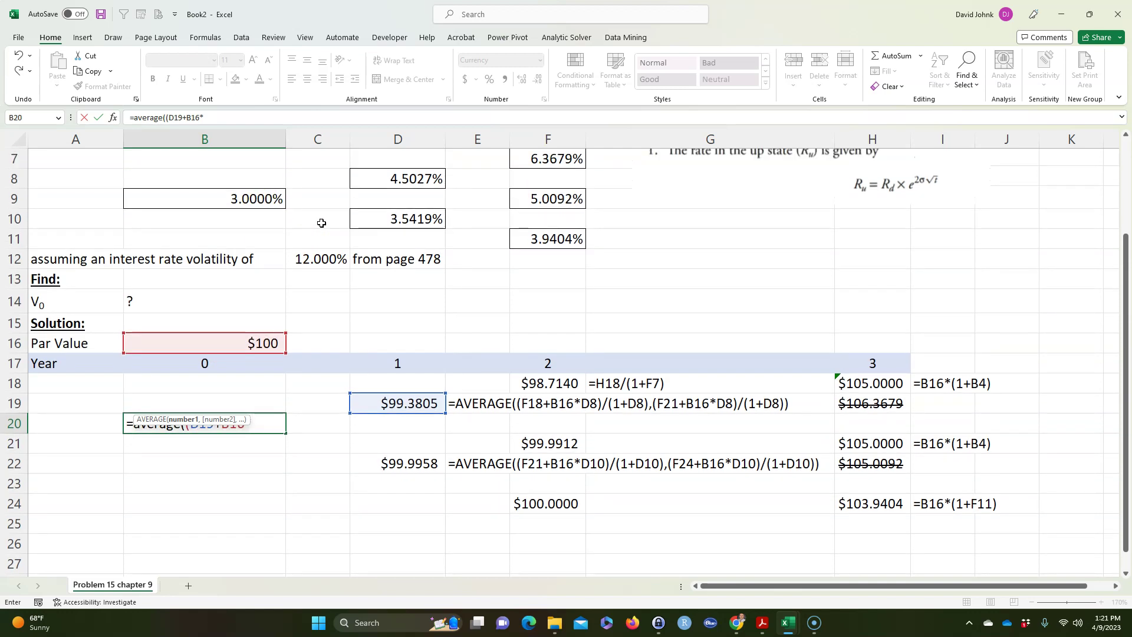
{"action": "left_click", "coordinate": [307, 241]}
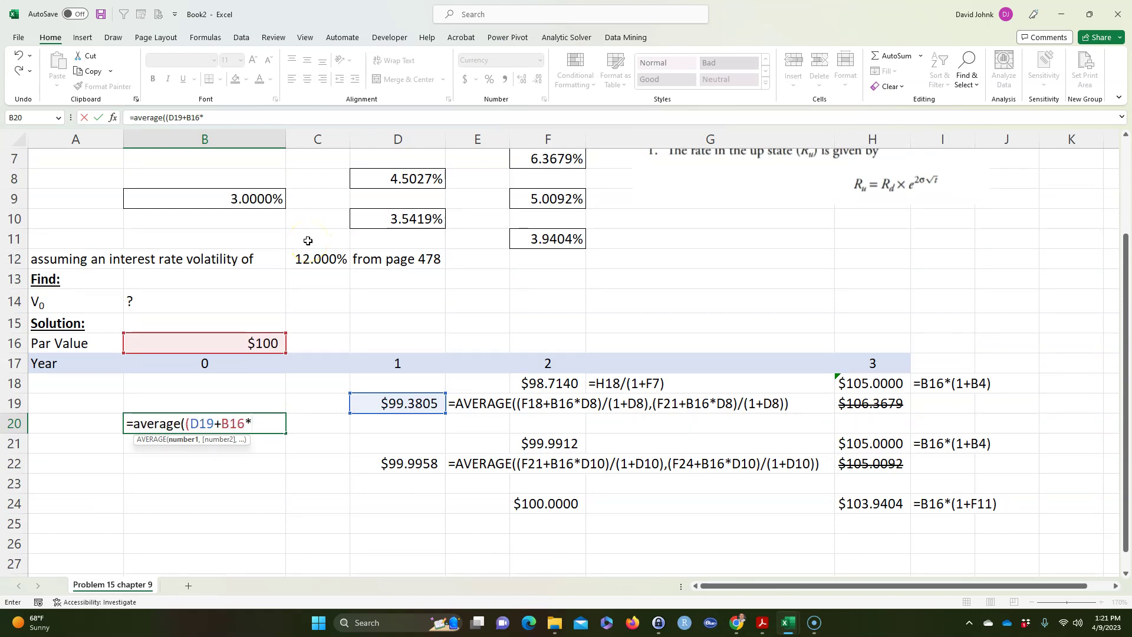
{"action": "scroll", "coordinate": [318, 259], "scroll_direction": "up", "scroll_amount": 1}
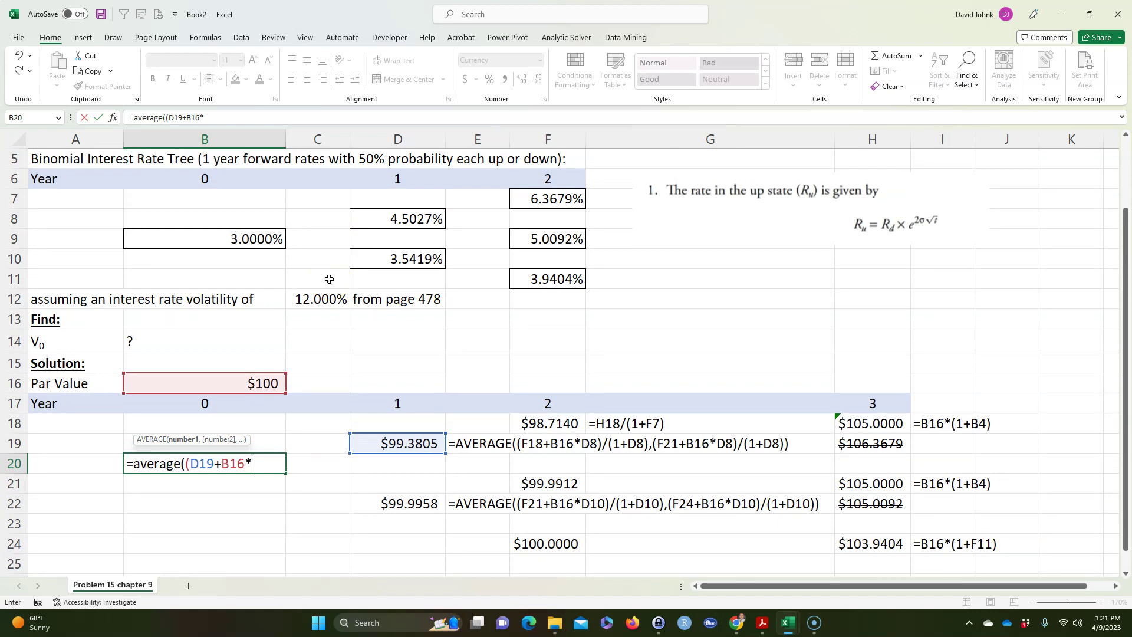
{"action": "left_click", "coordinate": [263, 241]}
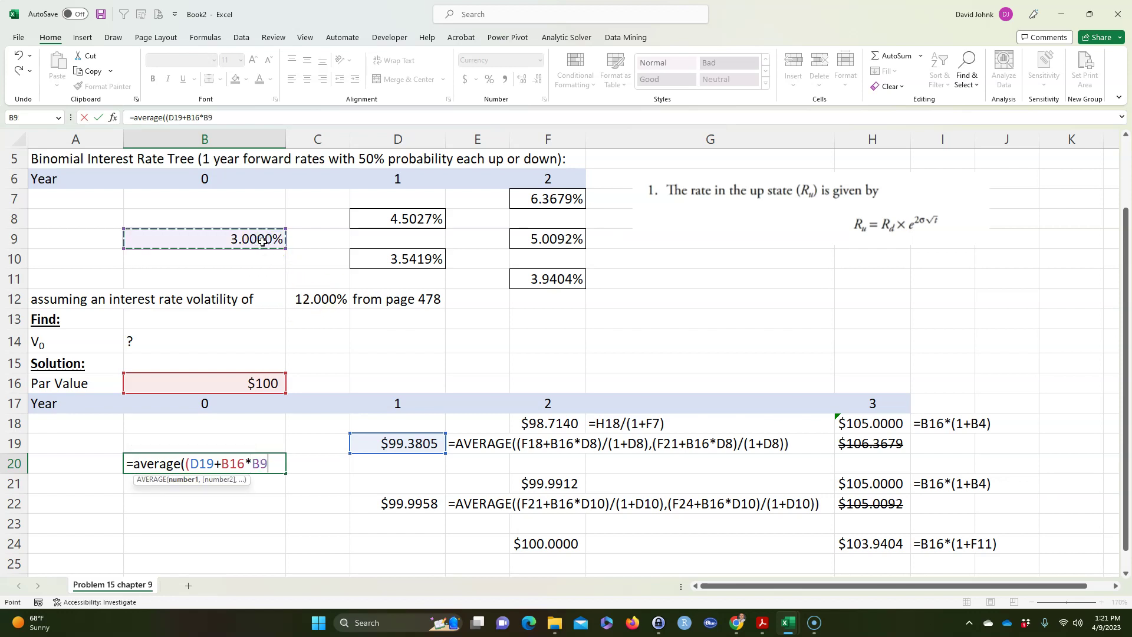
{"action": "type", "text": ")/(1+"}
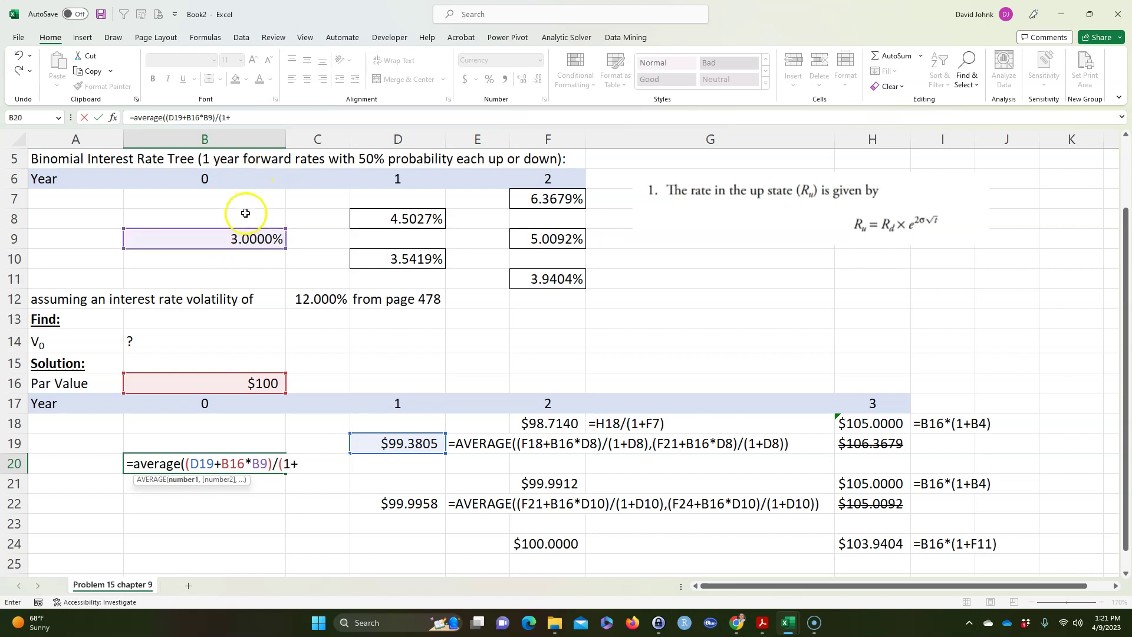
{"action": "left_click", "coordinate": [243, 239]}
Step: Add the down-node term (D22+B16+B9)/(1+B9) and commit, showing $146.7992
{"action": "type", "text": "),("}
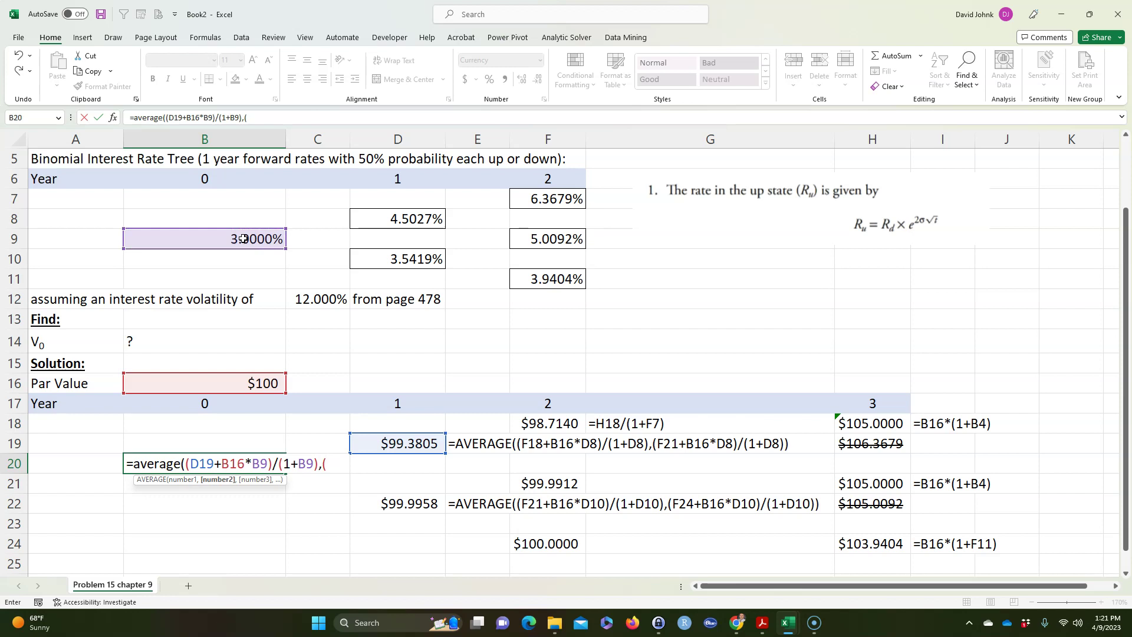
{"action": "left_click", "coordinate": [394, 505]}
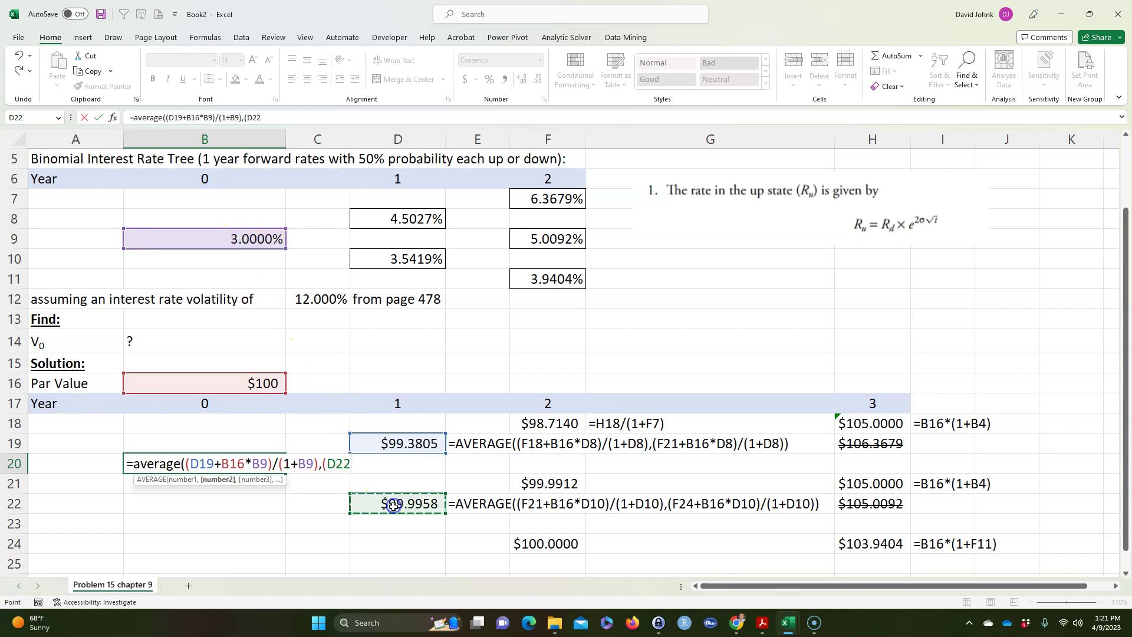
{"action": "type", "text": "+"}
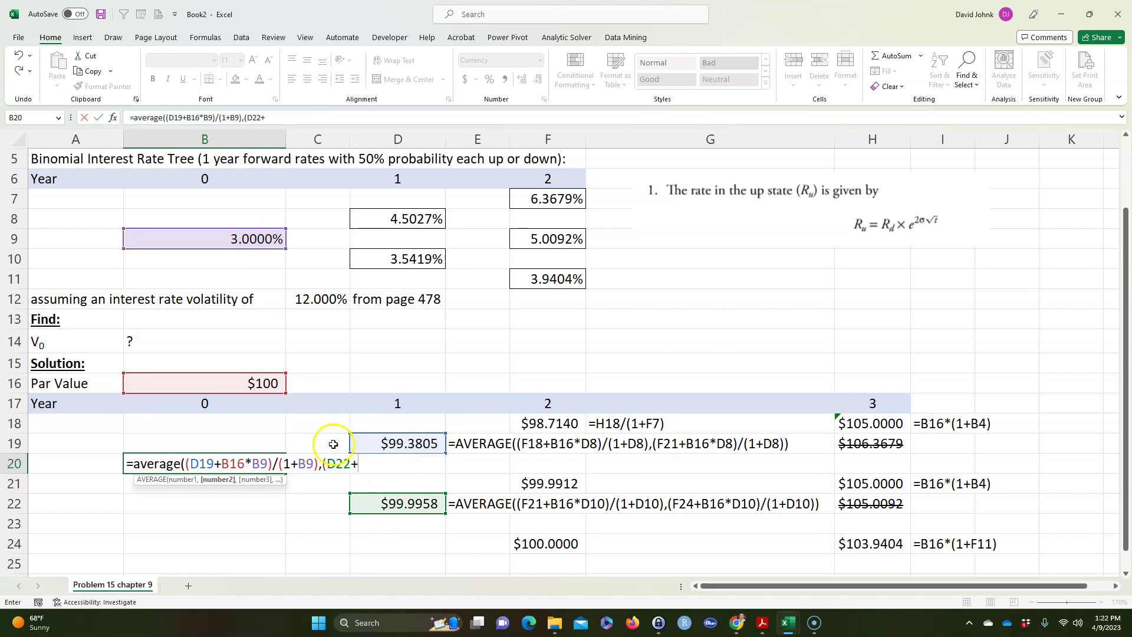
{"action": "left_click", "coordinate": [262, 383]}
{"action": "type", "text": "+"}
{"action": "left_click", "coordinate": [225, 238]}
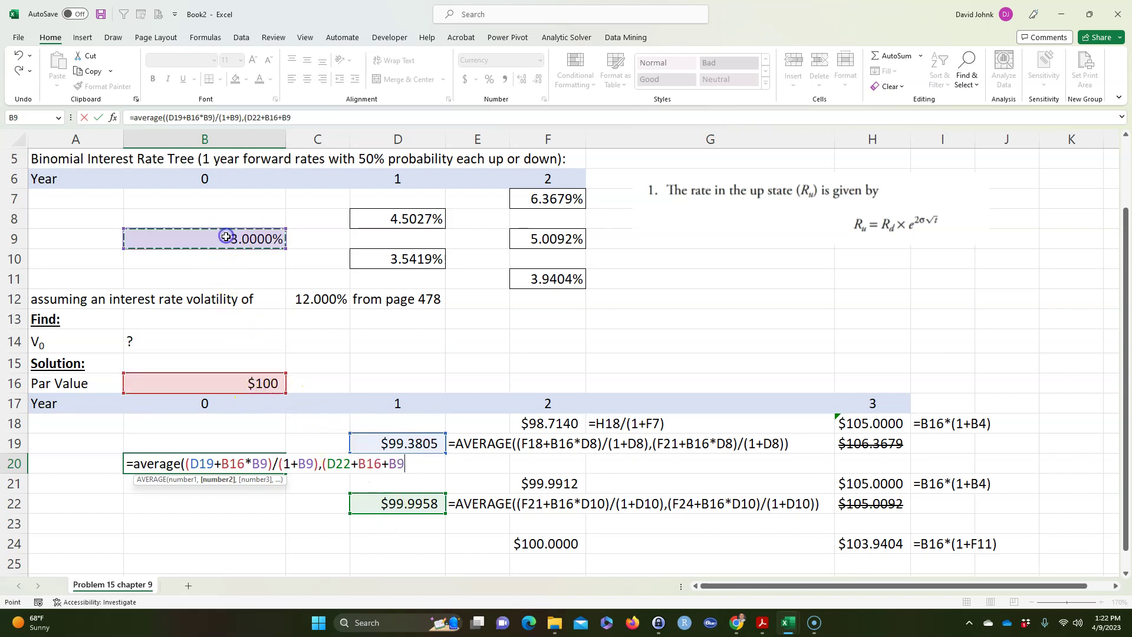
{"action": "type", "text": "/"}
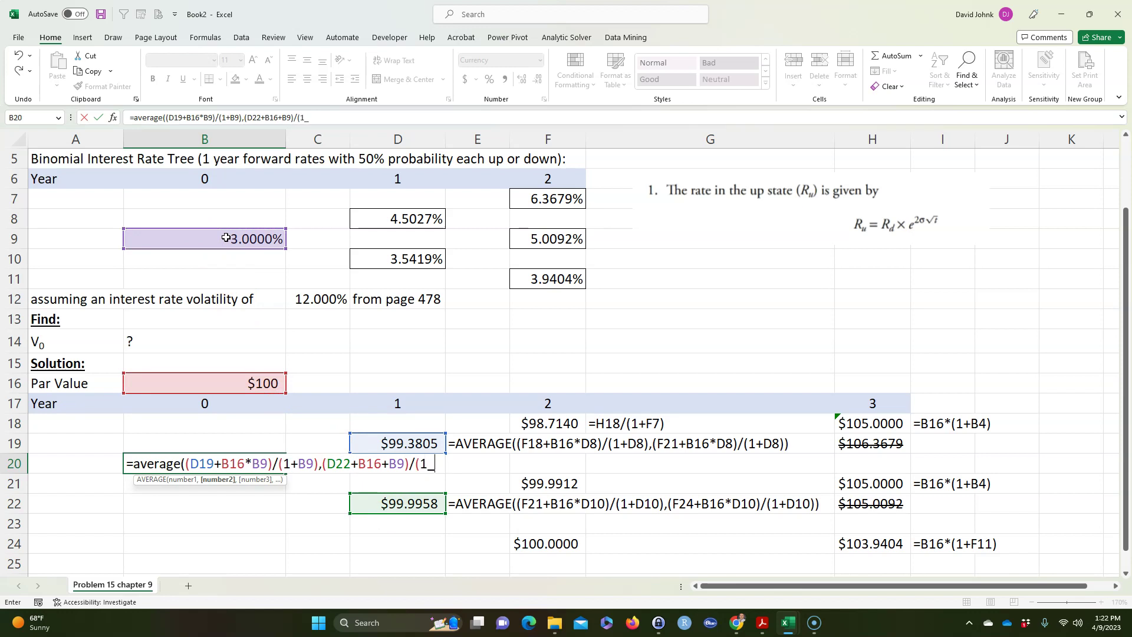
{"action": "type", "text": "(1+"}
{"action": "left_click", "coordinate": [250, 238]}
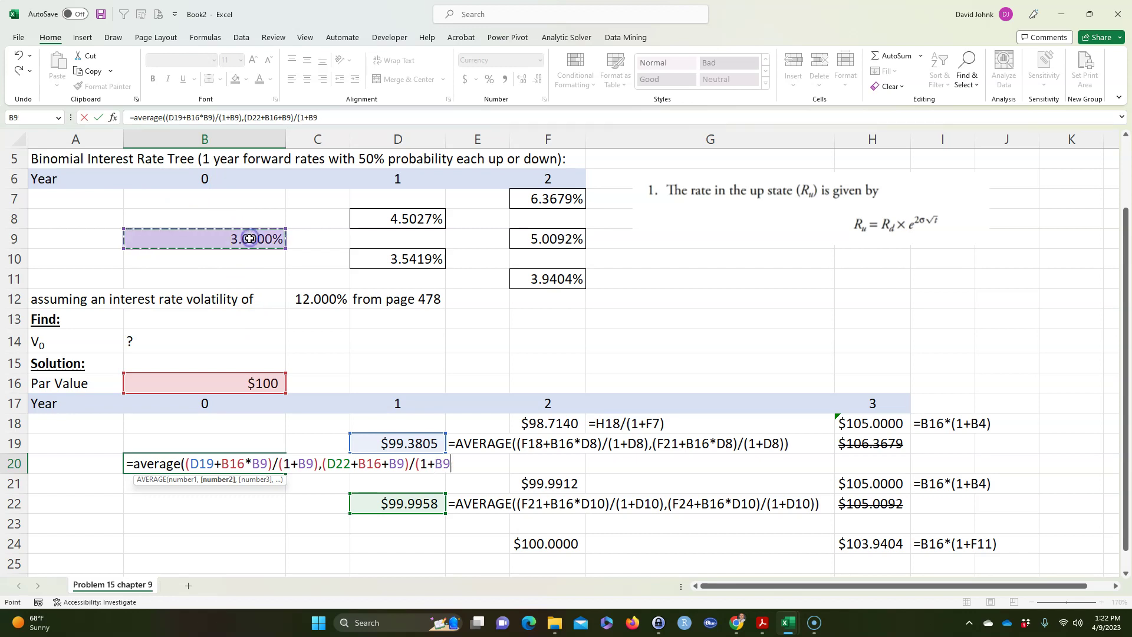
{"action": "type", "text": ")"}
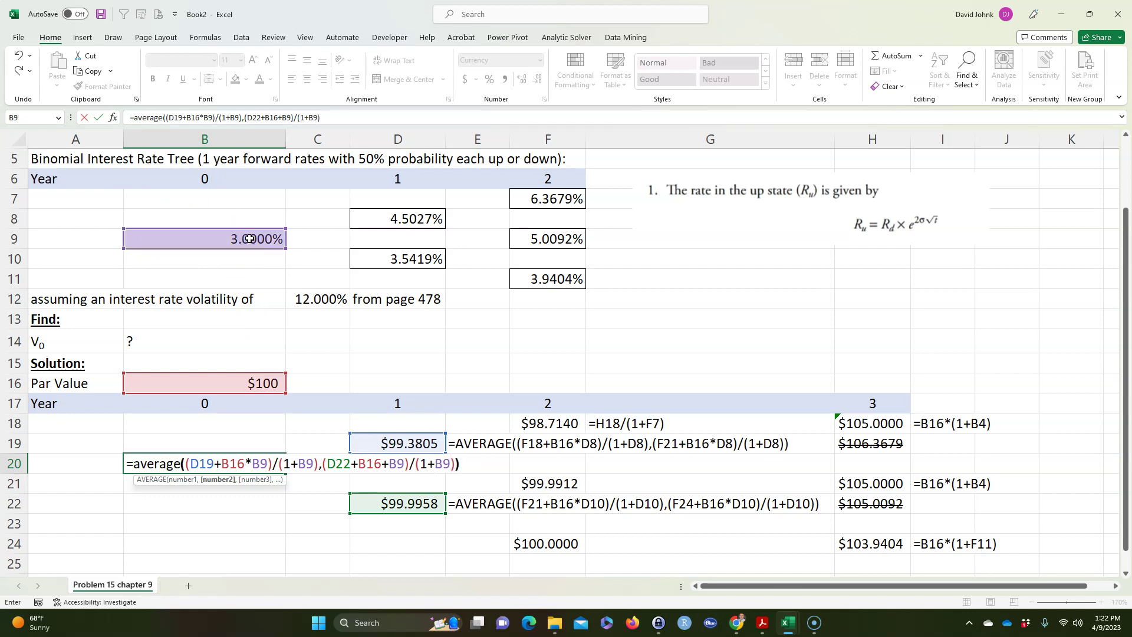
{"action": "key", "text": "Return"}
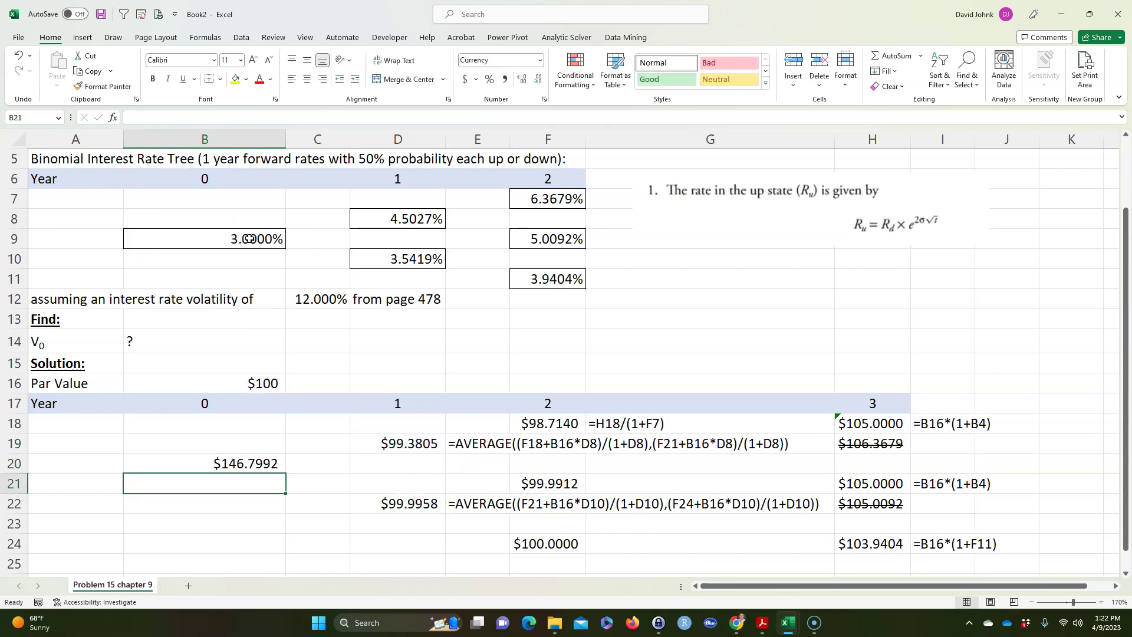
Step: Change D22+B16+B9 to D22+B16*B9 in B20, giving $99.6972
{"action": "double_click", "coordinate": [230, 464]}
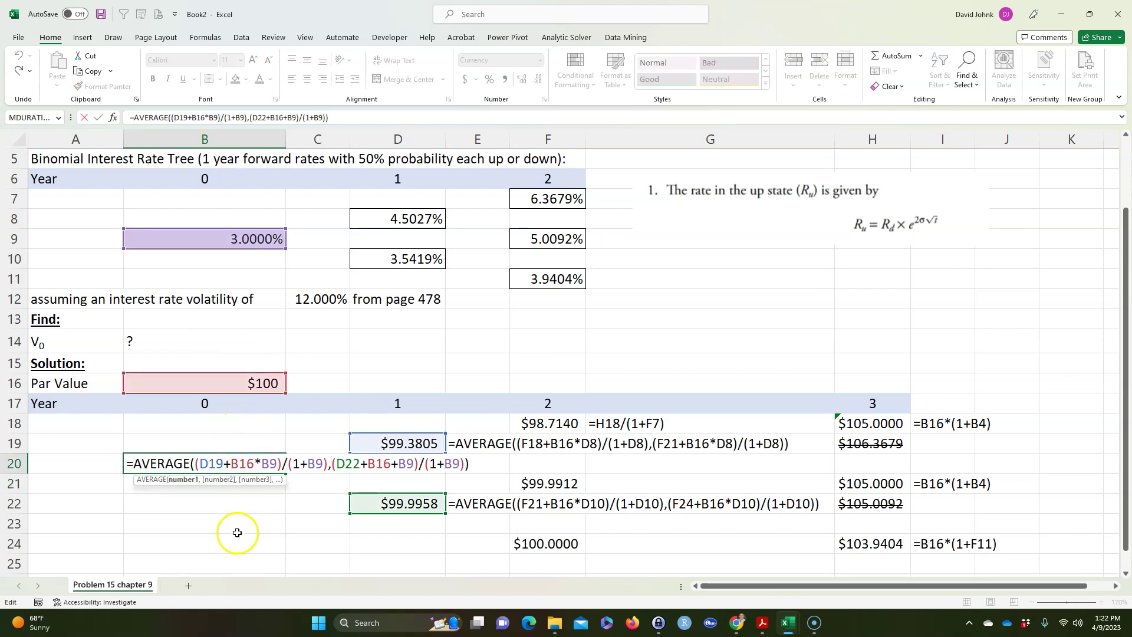
{"action": "left_click", "coordinate": [208, 463]}
{"action": "left_click", "coordinate": [26, 602]}
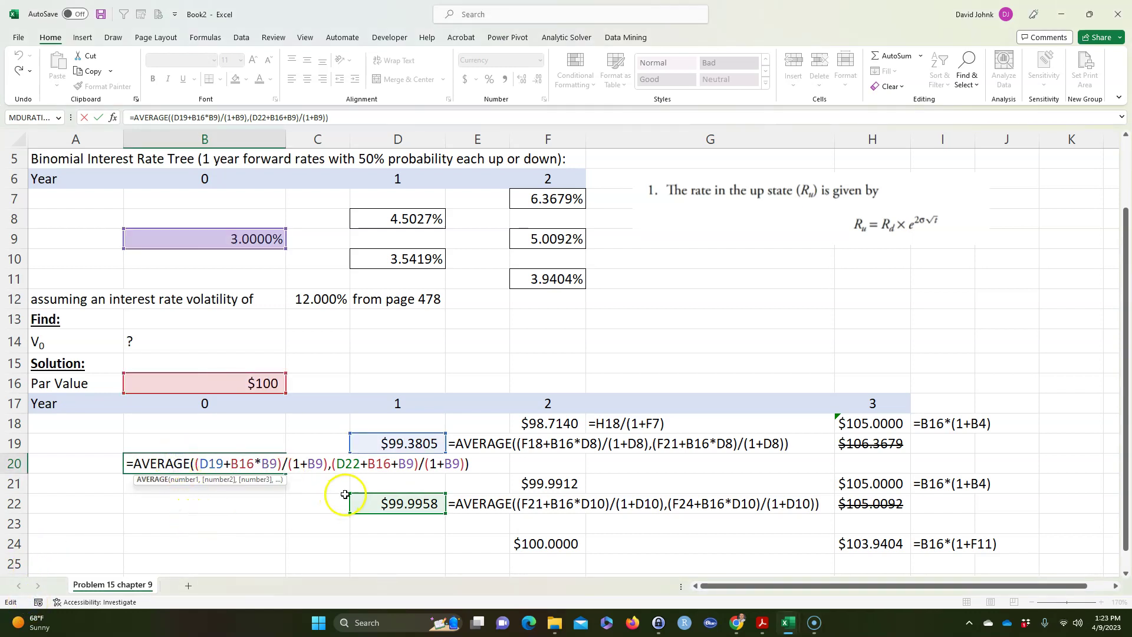
{"action": "left_click", "coordinate": [391, 463]}
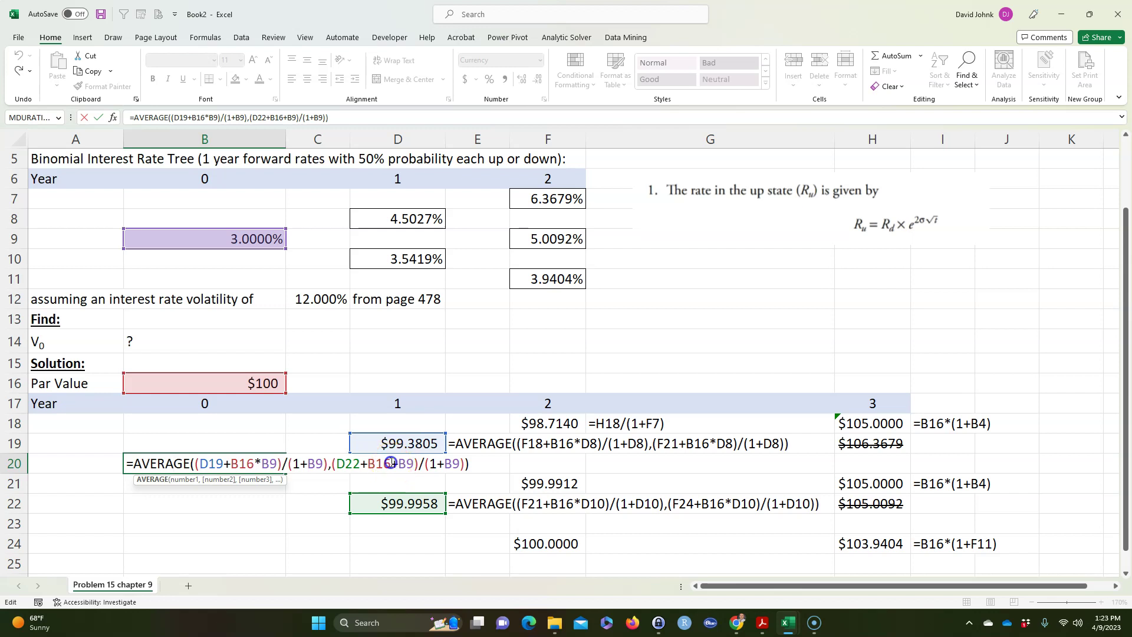
{"action": "left_click", "coordinate": [396, 464]}
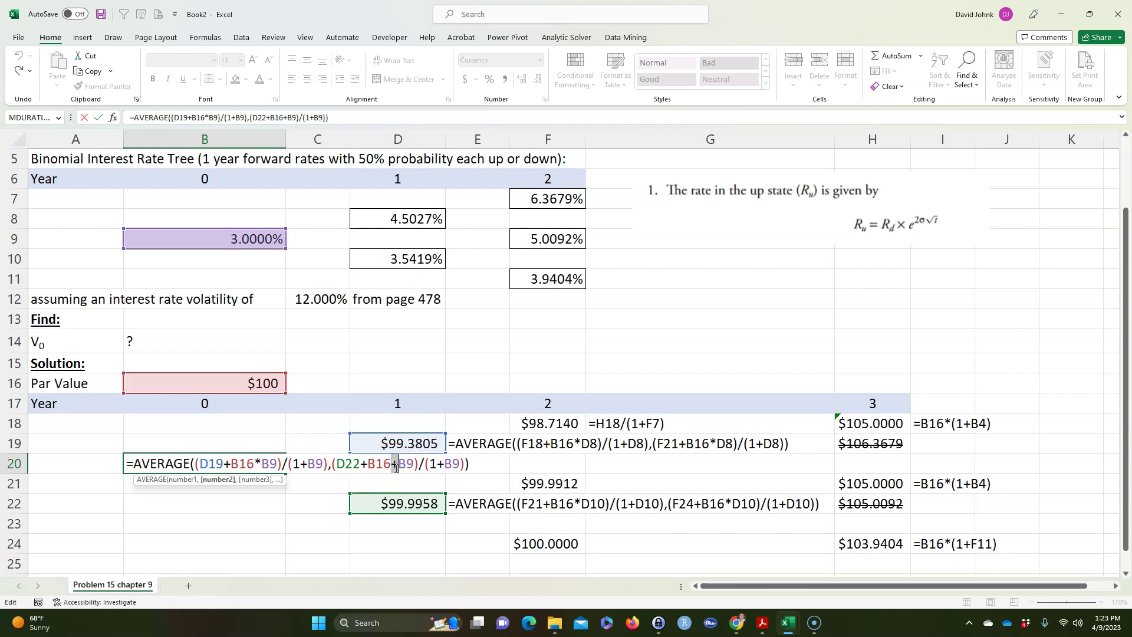
{"action": "key", "text": "Return"}
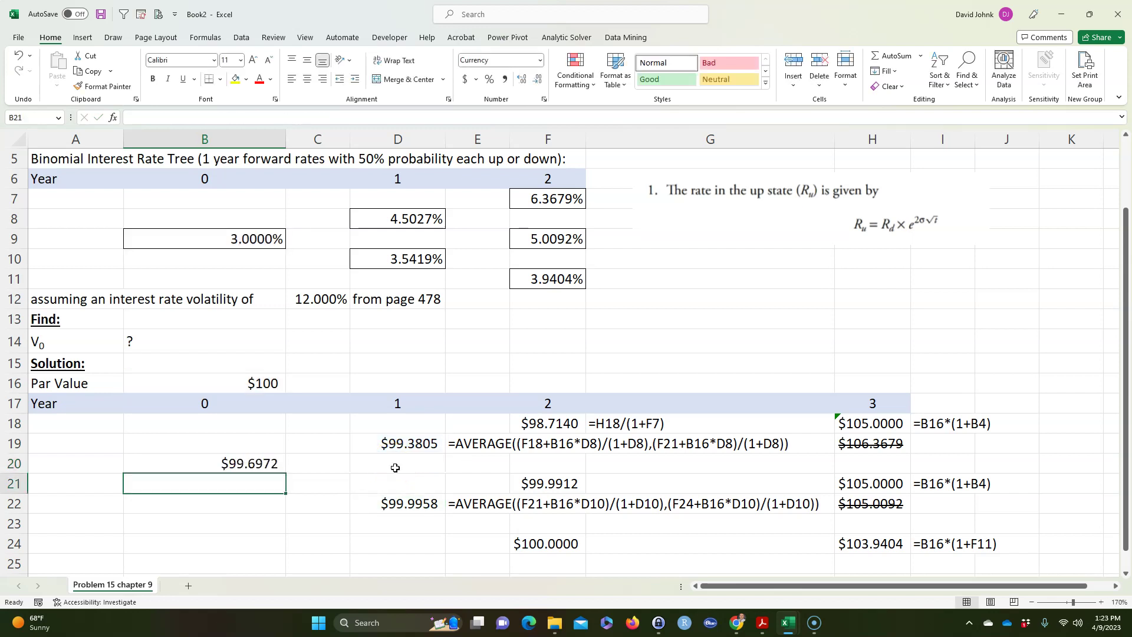
Step: Enter =B20/B16 in B21 to express V0 relative to par
{"action": "left_click", "coordinate": [261, 502]}
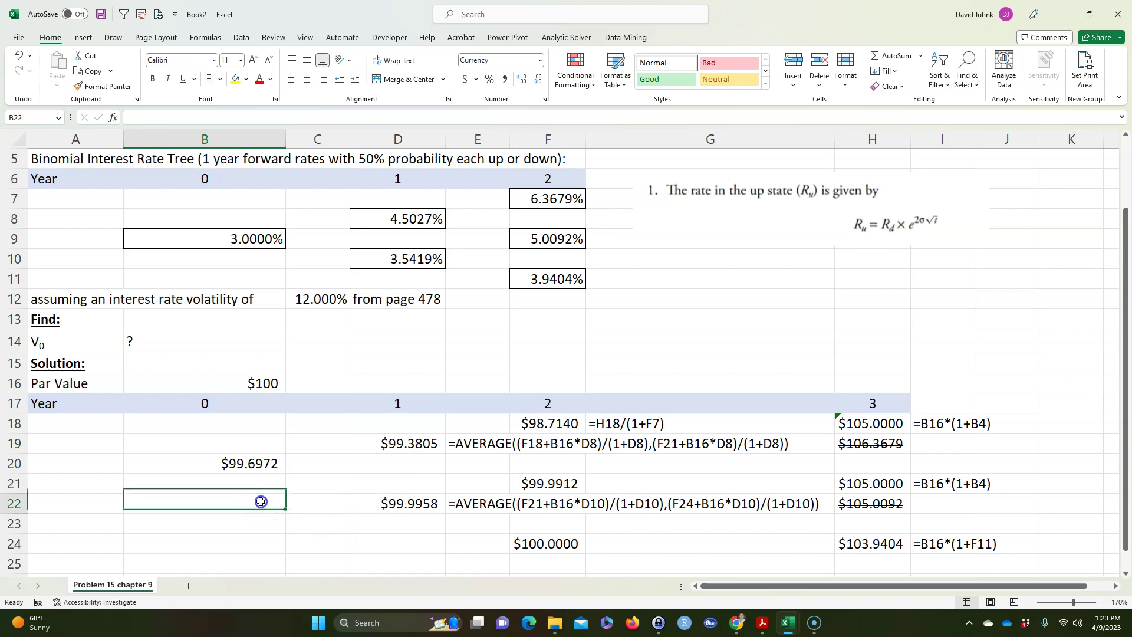
{"action": "left_click", "coordinate": [230, 470]}
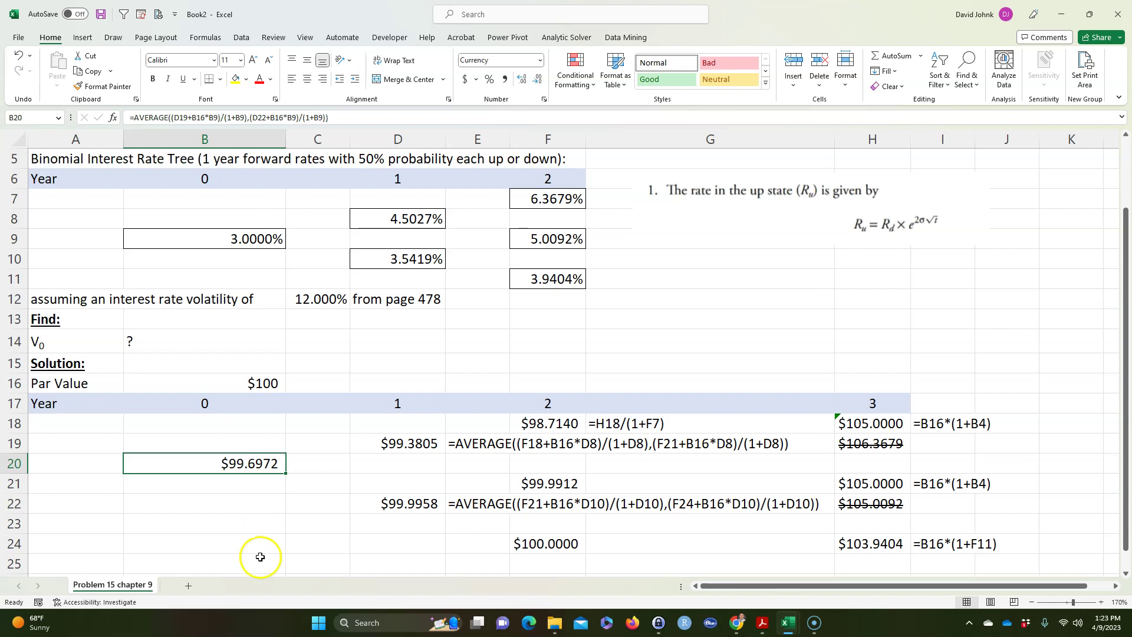
{"action": "left_click", "coordinate": [193, 487]}
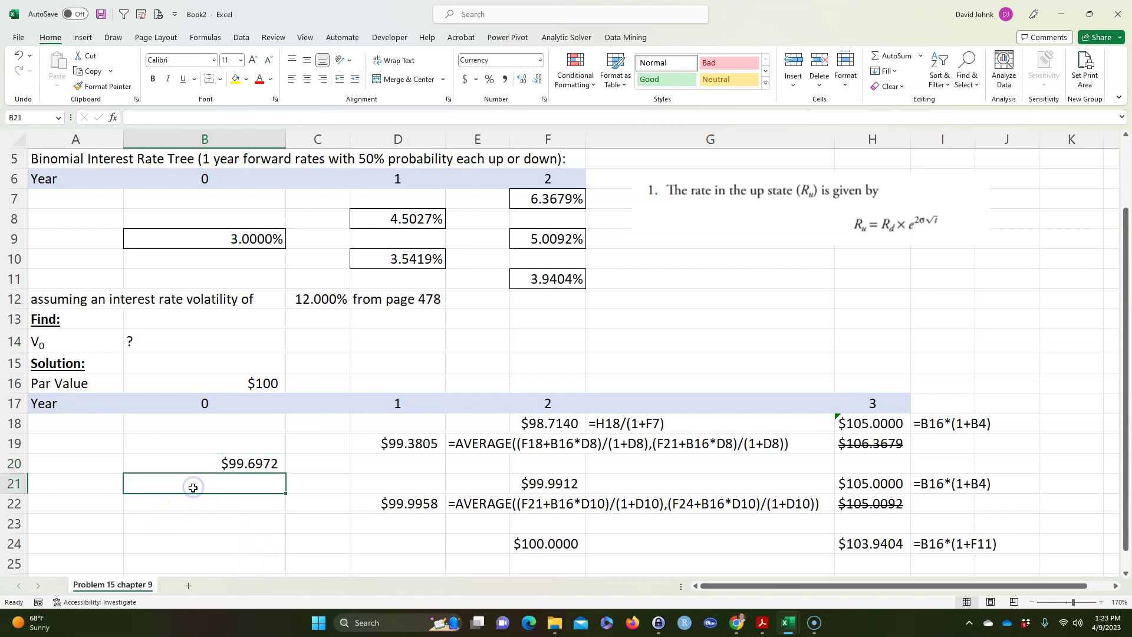
{"action": "type", "text": "="}
{"action": "left_click", "coordinate": [246, 464]}
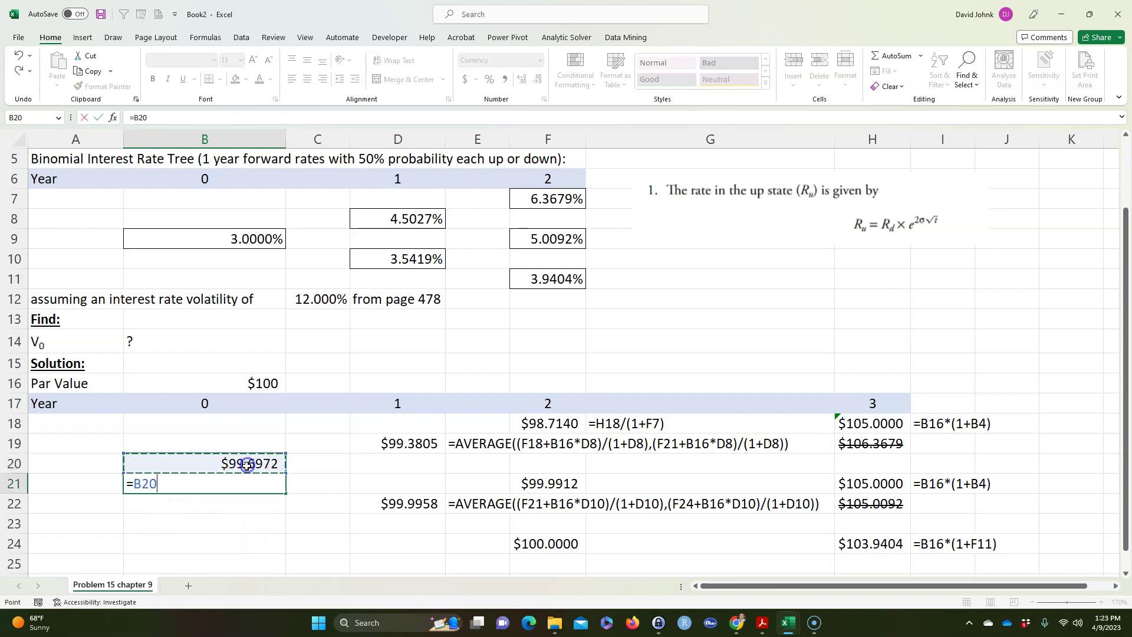
{"action": "type", "text": "/"}
{"action": "left_click", "coordinate": [253, 384]}
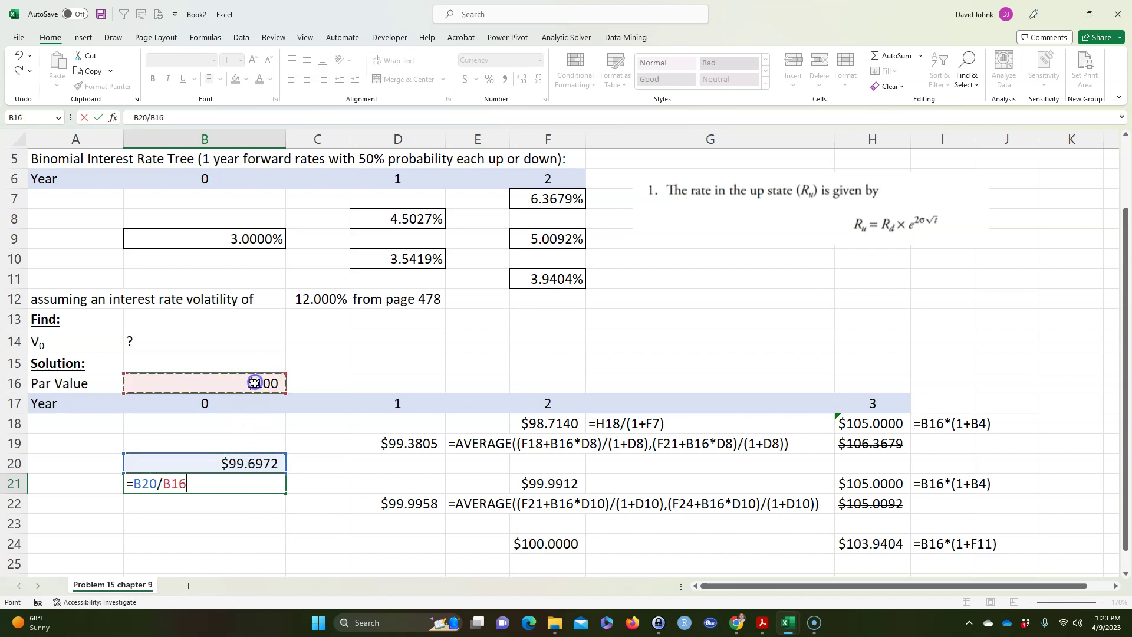
{"action": "key", "text": "Return"}
Step: Format B21 as a percentage with three decimals, showing 99.697%
{"action": "left_click", "coordinate": [257, 482]}
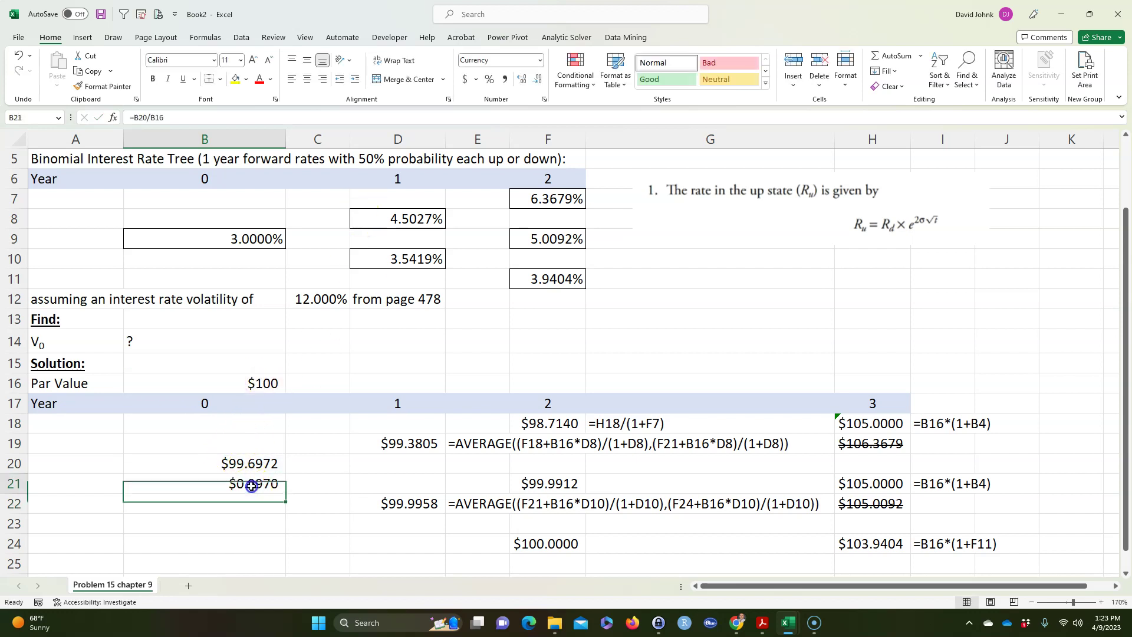
{"action": "left_click", "coordinate": [490, 80]}
{"action": "left_click", "coordinate": [521, 78]}
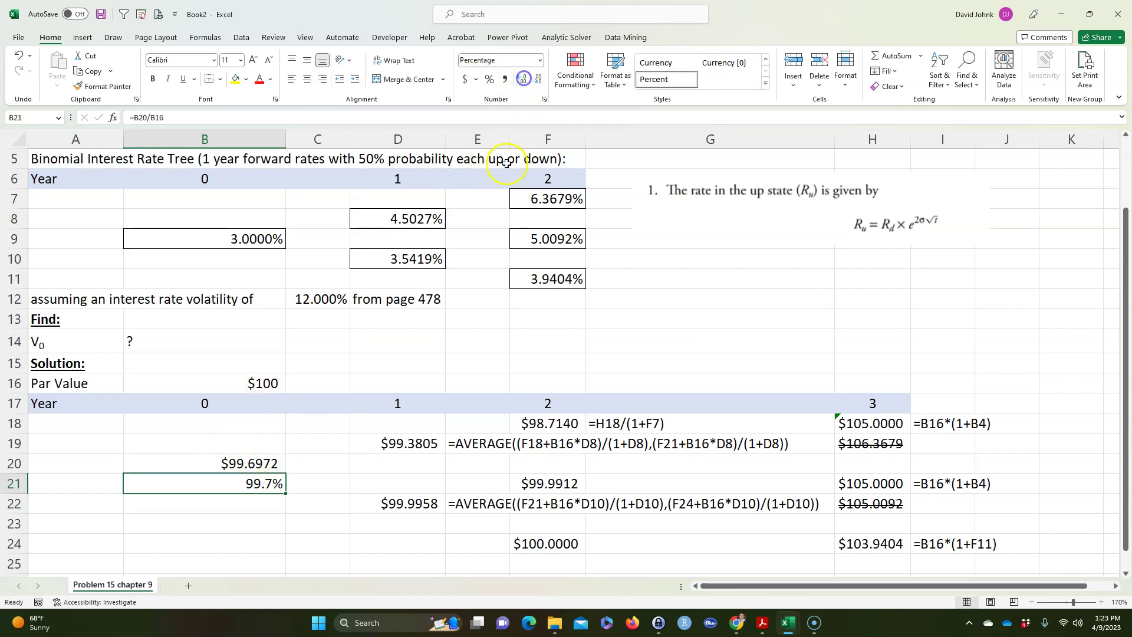
{"action": "left_click", "coordinate": [522, 78]}
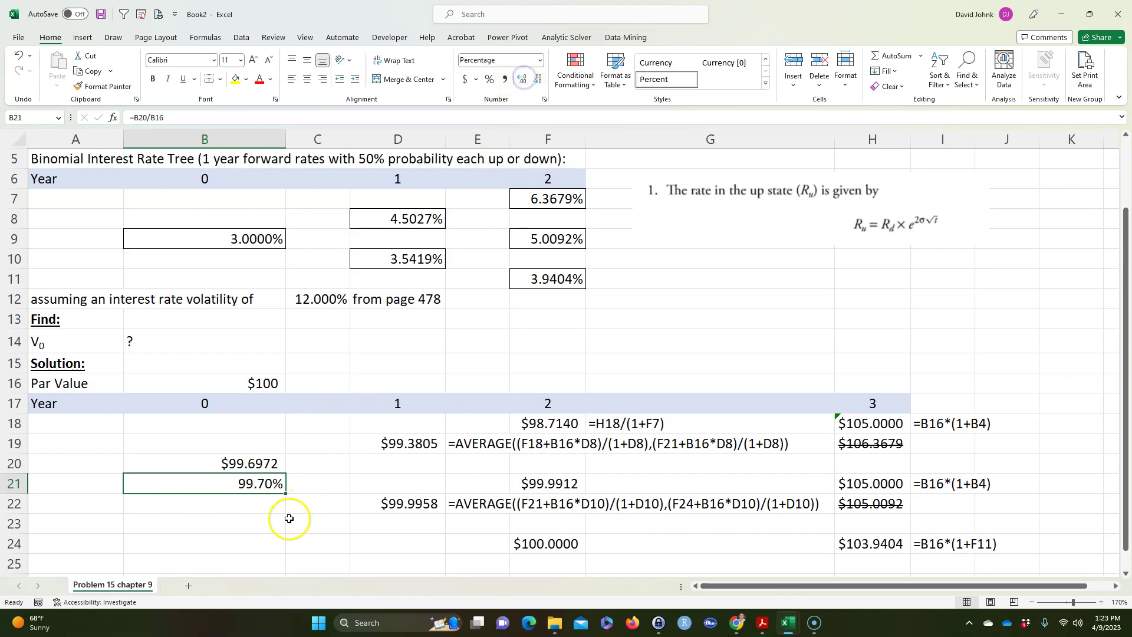
{"action": "left_click", "coordinate": [522, 78]}
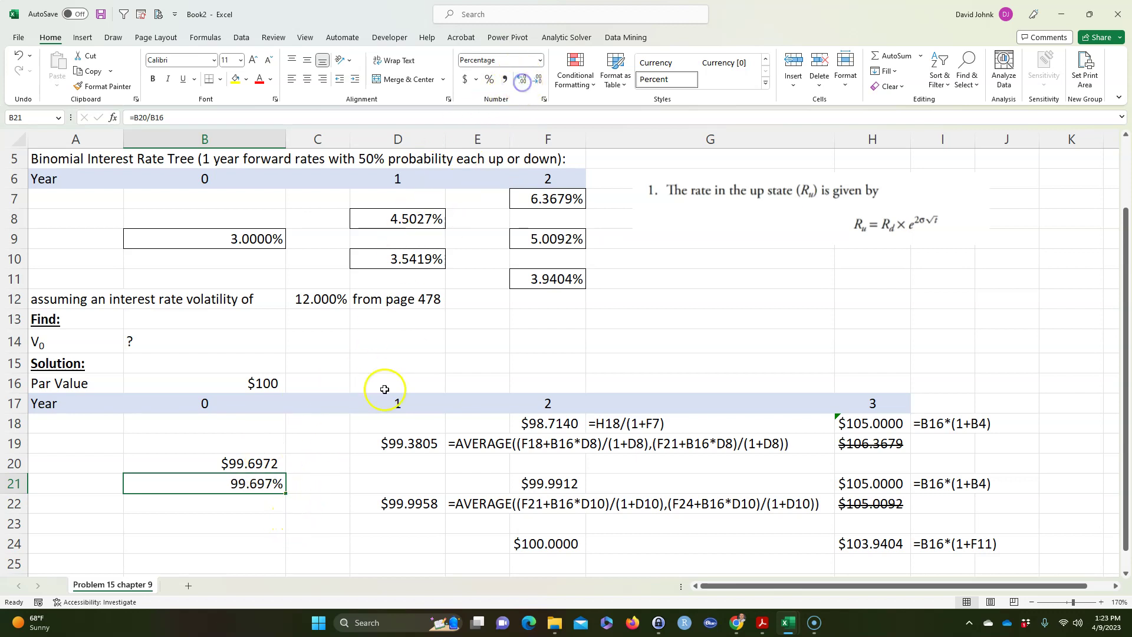
Step: Label C21 'of par value'
{"action": "left_click", "coordinate": [317, 485]}
{"action": "type", "text": "=f"}
{"action": "key", "text": "BackSpace"}
{"action": "key", "text": "BackSpace"}
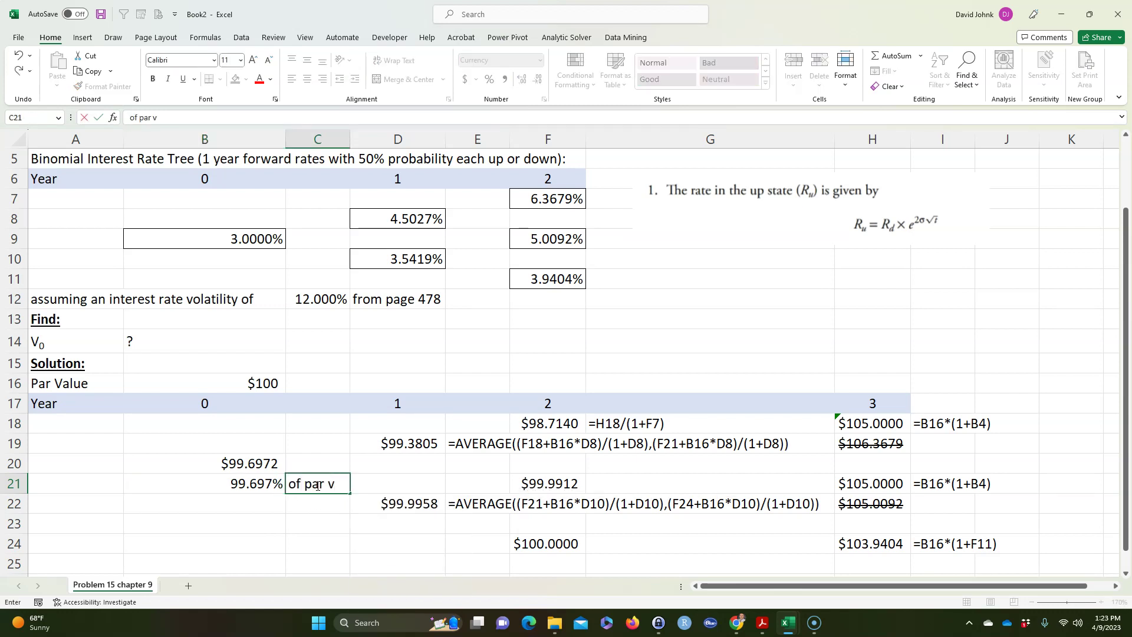
{"action": "key", "text": "Return"}
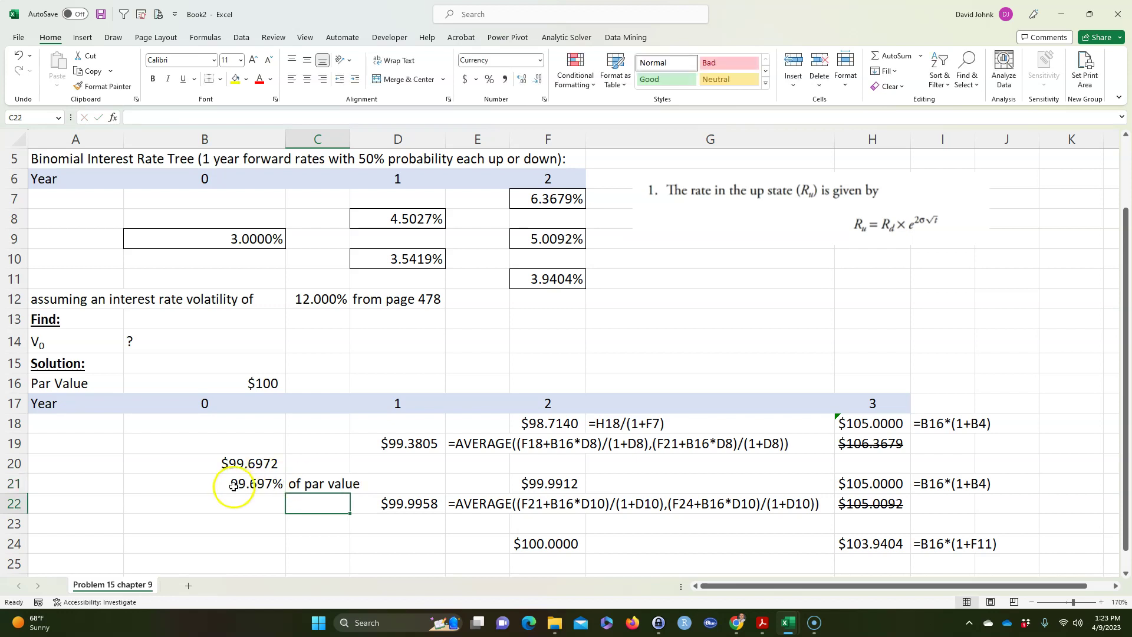
Step: Copy the V0 label into A21 and fill A21:D21 yellow
{"action": "left_click", "coordinate": [56, 340]}
{"action": "key", "text": "ctrl+c"}
{"action": "left_click", "coordinate": [67, 484]}
{"action": "key", "text": "ctrl+v"}
{"action": "left_click", "coordinate": [79, 545]}
{"action": "left_click_drag", "start_coordinate": [76, 485], "coordinate": [374, 483]}
{"action": "left_click", "coordinate": [236, 80]}
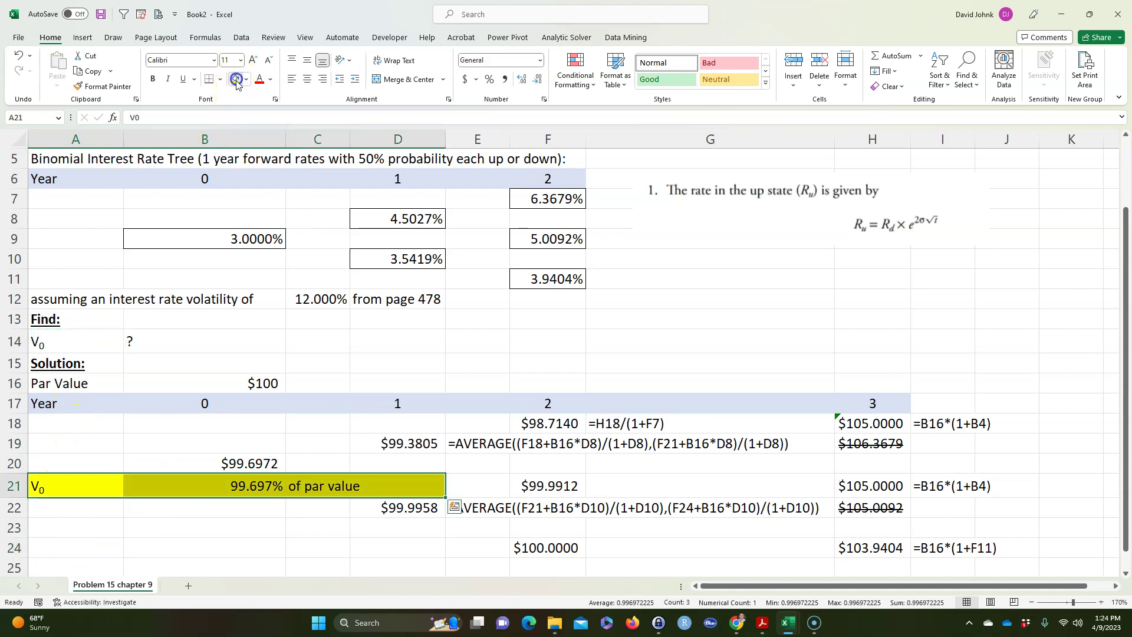
{"action": "left_click", "coordinate": [281, 516]}
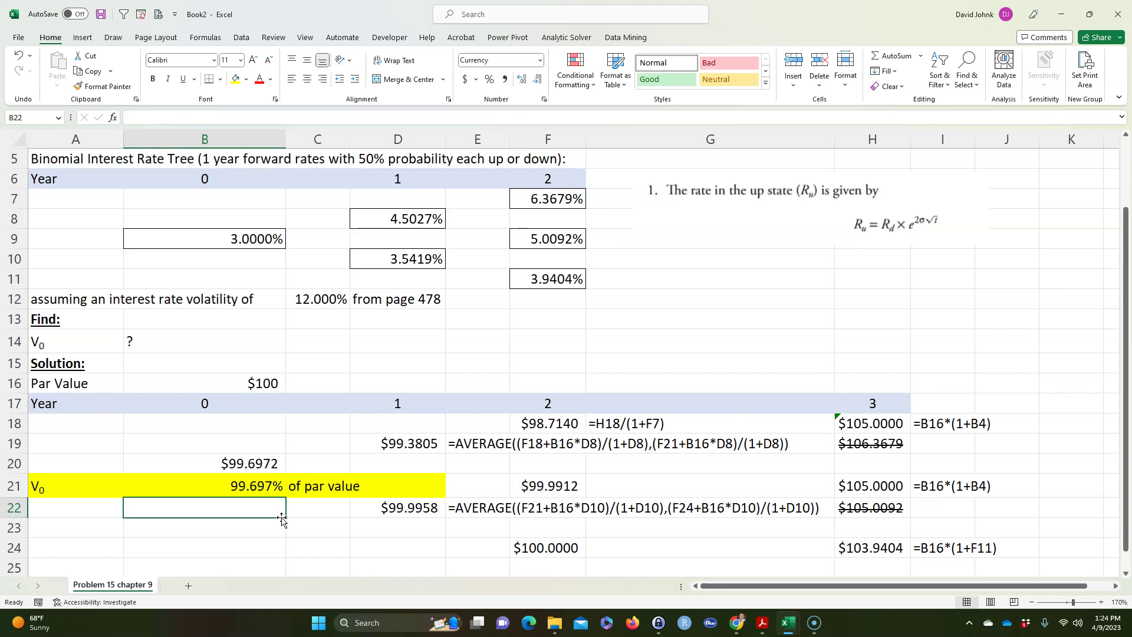
Step: Paste the answer-key tree picture below the worked solution
{"action": "left_click", "coordinate": [244, 463]}
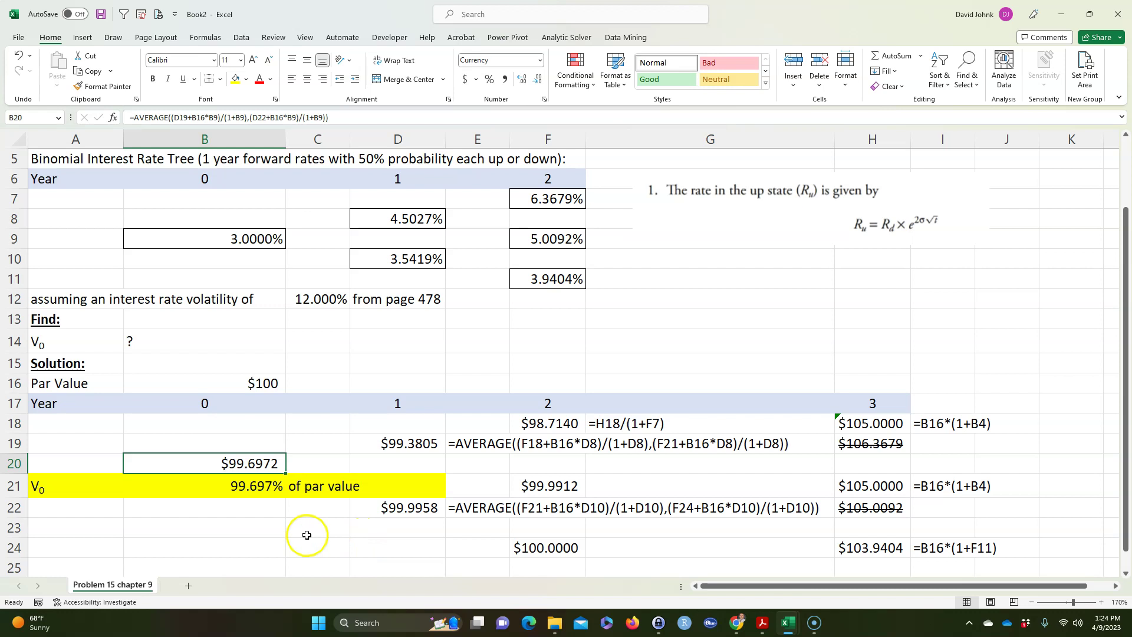
{"action": "scroll", "coordinate": [465, 536], "scroll_direction": "down", "scroll_amount": 1}
{"action": "scroll", "coordinate": [465, 537], "scroll_direction": "down", "scroll_amount": 4}
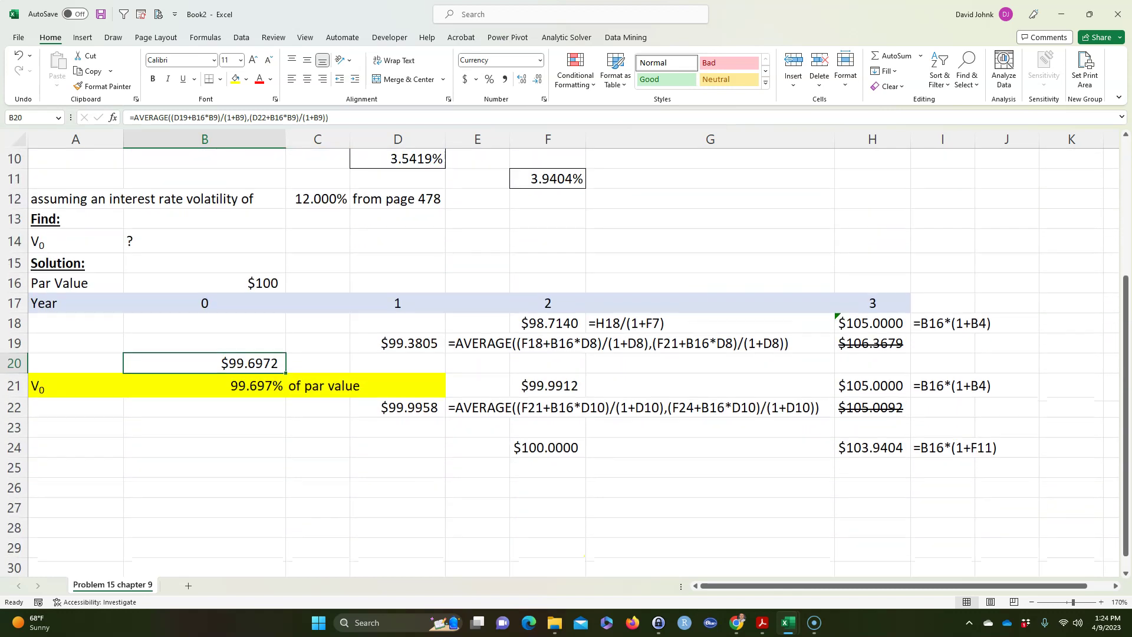
{"action": "scroll", "coordinate": [464, 537], "scroll_direction": "up", "scroll_amount": 7}
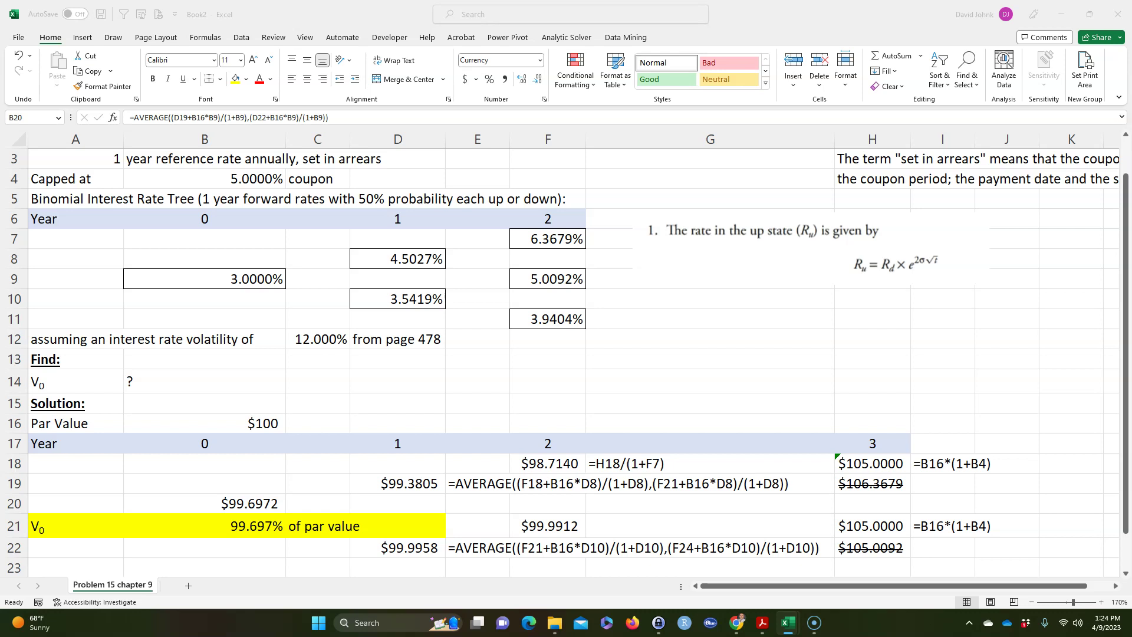
{"action": "left_click", "coordinate": [134, 556]}
{"action": "scroll", "coordinate": [108, 452], "scroll_direction": "down", "scroll_amount": 8}
{"action": "scroll", "coordinate": [104, 379], "scroll_direction": "up", "scroll_amount": 2}
{"action": "left_click", "coordinate": [89, 293]}
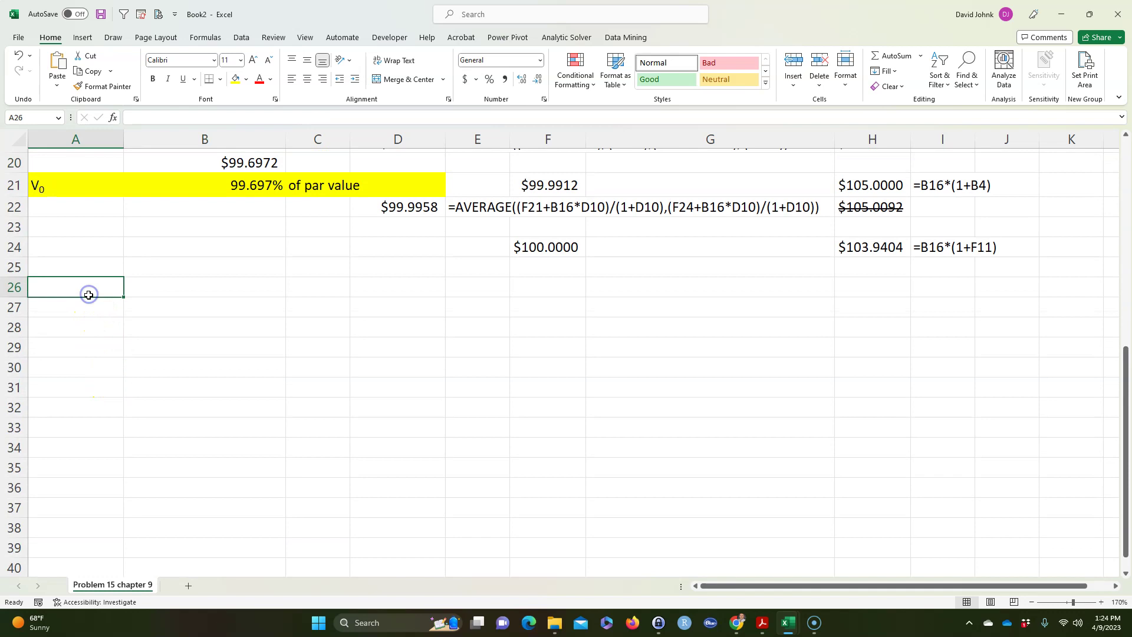
{"action": "key", "text": "ctrl+v"}
Step: Paste the question 15 text picture to the right
{"action": "scroll", "coordinate": [404, 411], "scroll_direction": "up", "scroll_amount": 5}
{"action": "scroll", "coordinate": [407, 413], "scroll_direction": "down", "scroll_amount": 6}
{"action": "scroll", "coordinate": [629, 412], "scroll_direction": "up", "scroll_amount": 1}
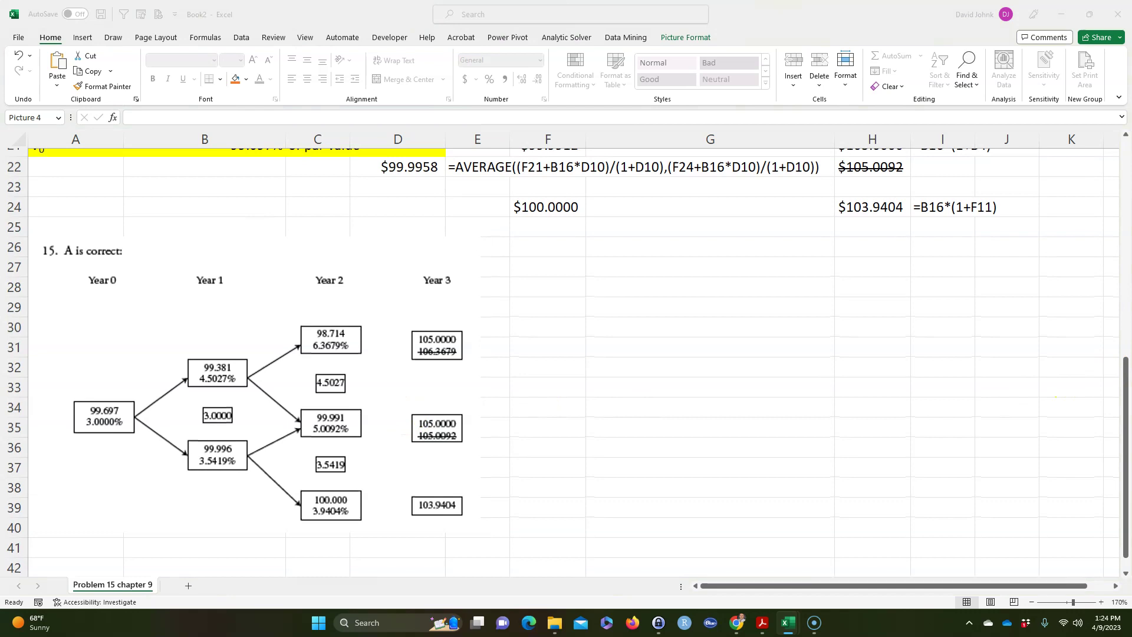
{"action": "left_click", "coordinate": [607, 281]}
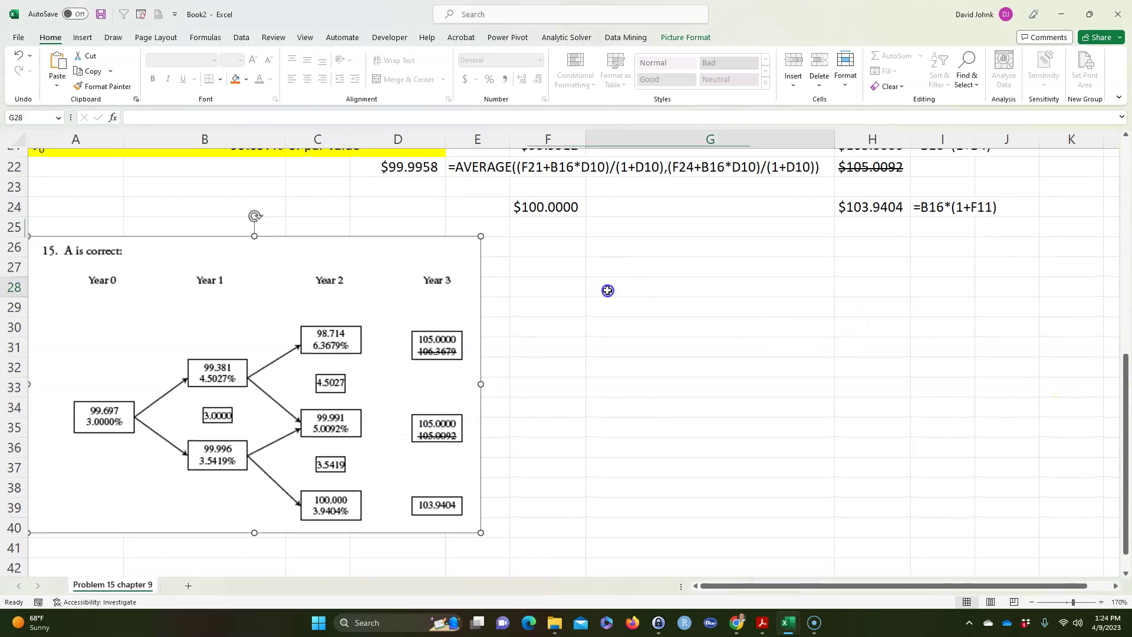
{"action": "key", "text": "ctrl+v"}
{"action": "left_click", "coordinate": [642, 413]}
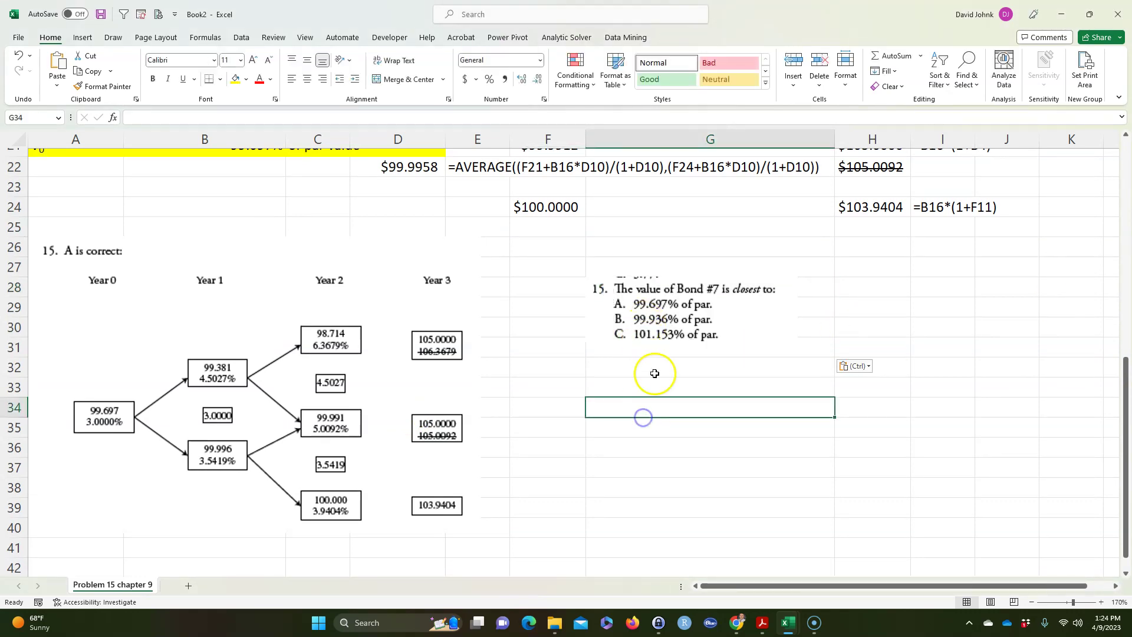
{"action": "scroll", "coordinate": [651, 370], "scroll_direction": "up", "scroll_amount": 2}
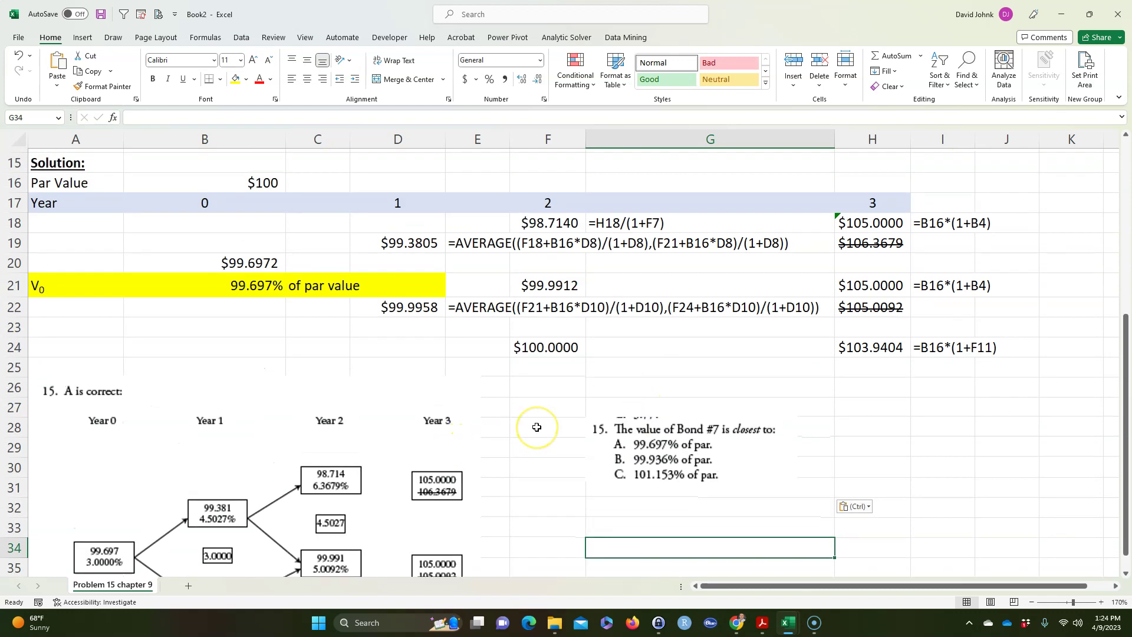
Step: Drag the answer-tree picture down to start around row 29
{"action": "left_click_drag", "start_coordinate": [374, 394], "coordinate": [373, 458]}
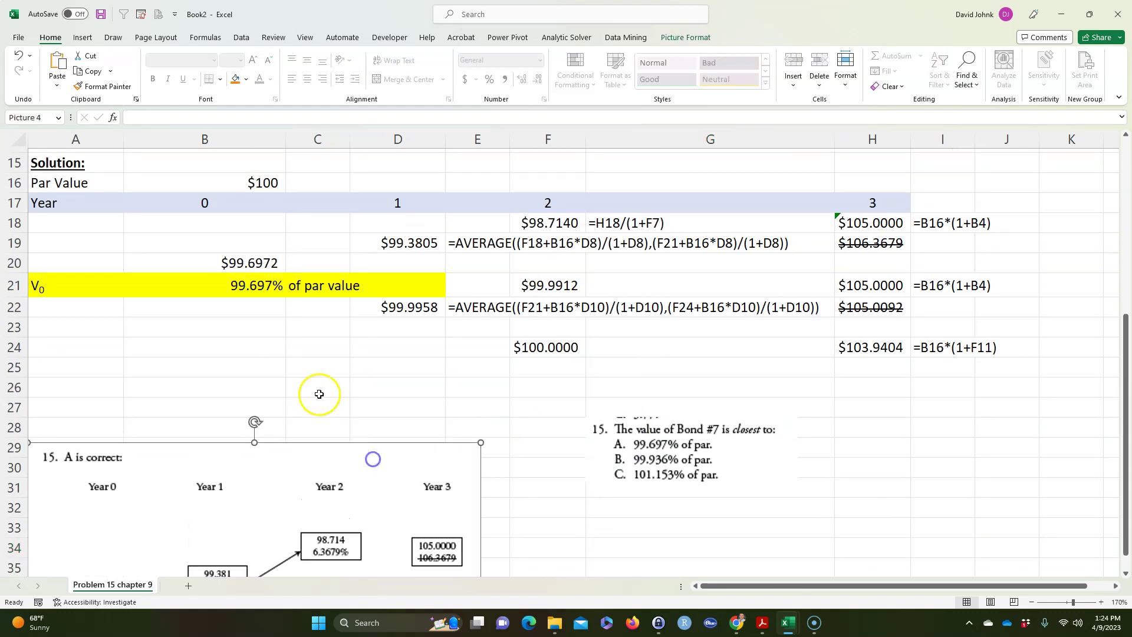
{"action": "left_click", "coordinate": [309, 392]}
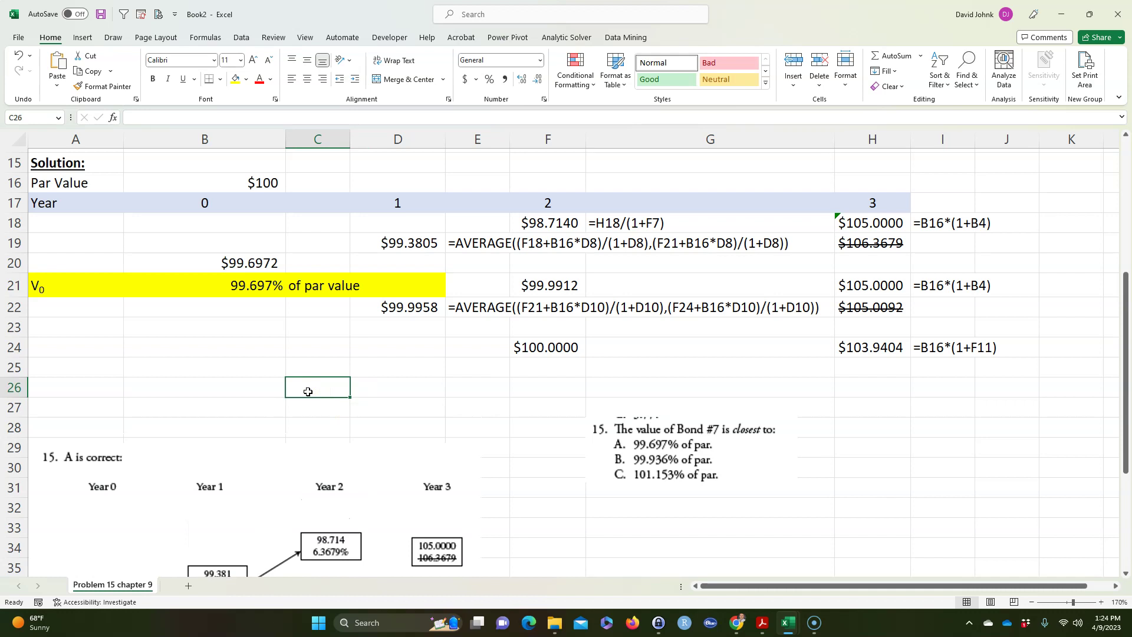
{"action": "scroll", "coordinate": [308, 392], "scroll_direction": "up", "scroll_amount": 5}
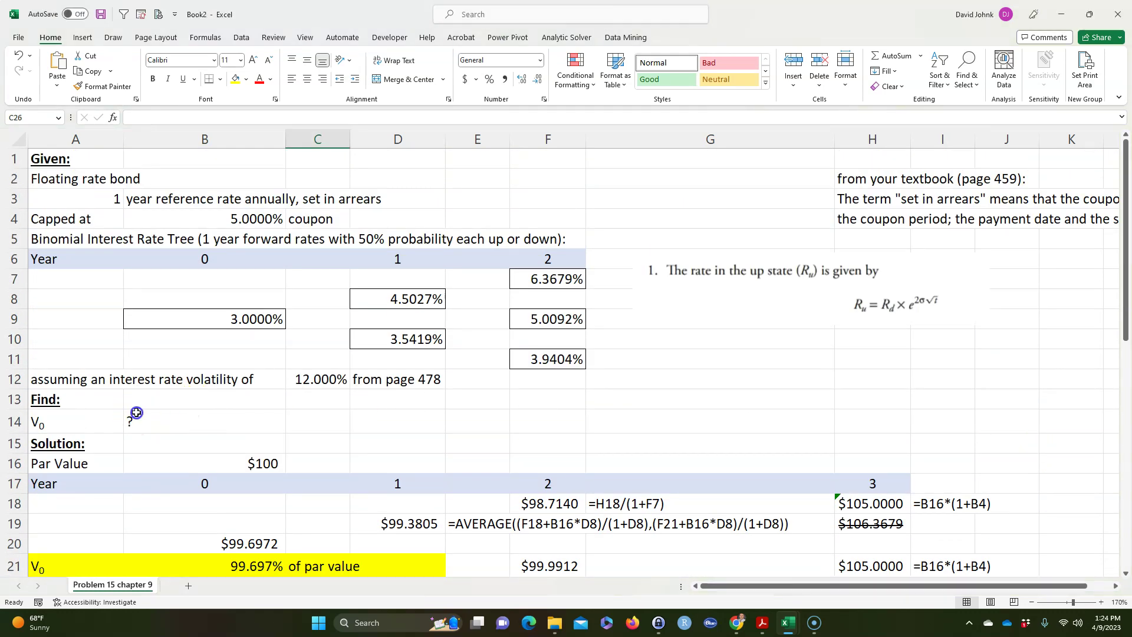
{"action": "scroll", "coordinate": [125, 472], "scroll_direction": "down", "scroll_amount": 1}
{"action": "scroll", "coordinate": [125, 472], "scroll_direction": "down", "scroll_amount": 3}
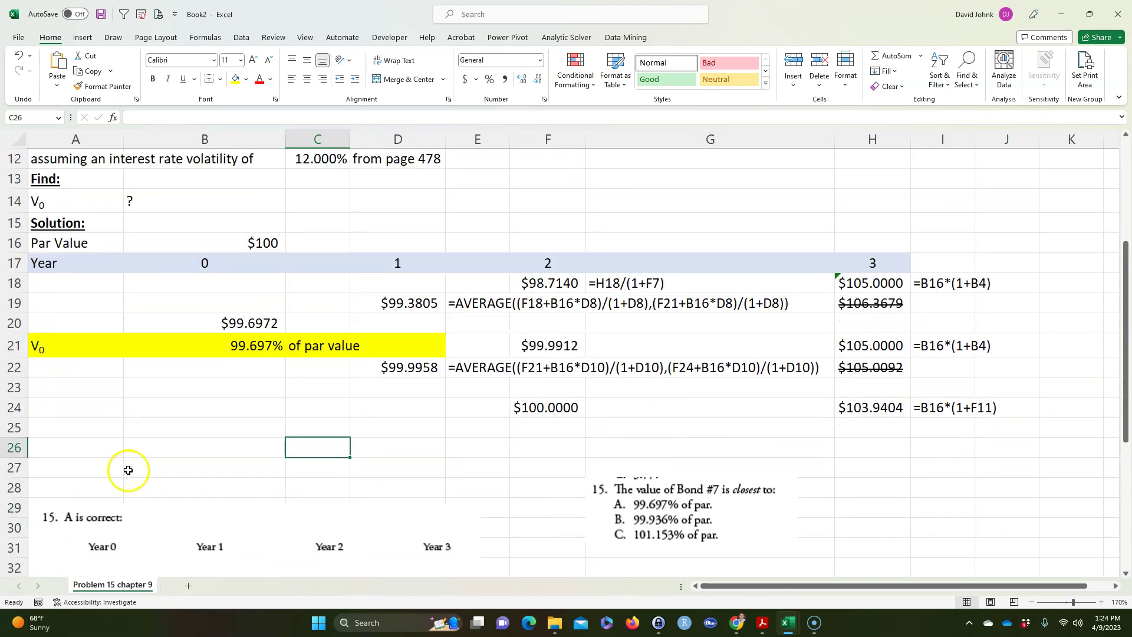
Step: Label A26 'value of the cap'
{"action": "left_click", "coordinate": [77, 449]}
{"action": "type", "text": "value of the cap"}
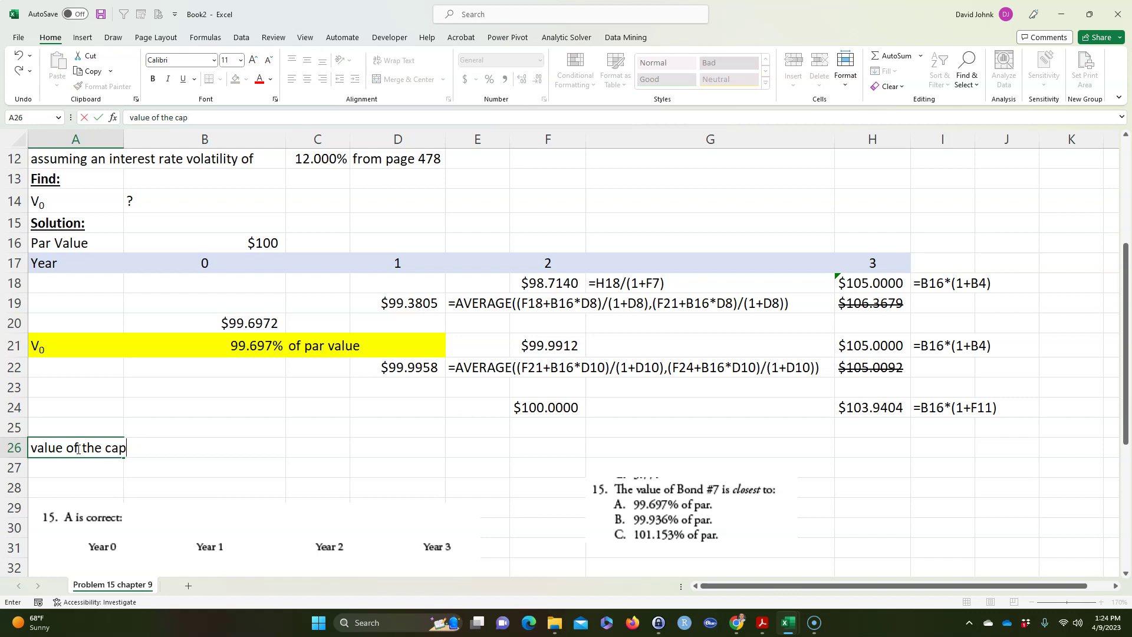
{"action": "left_click", "coordinate": [159, 489]}
Step: Enter =B16-B20 in B26 to compute the cap value
{"action": "left_click", "coordinate": [172, 441]}
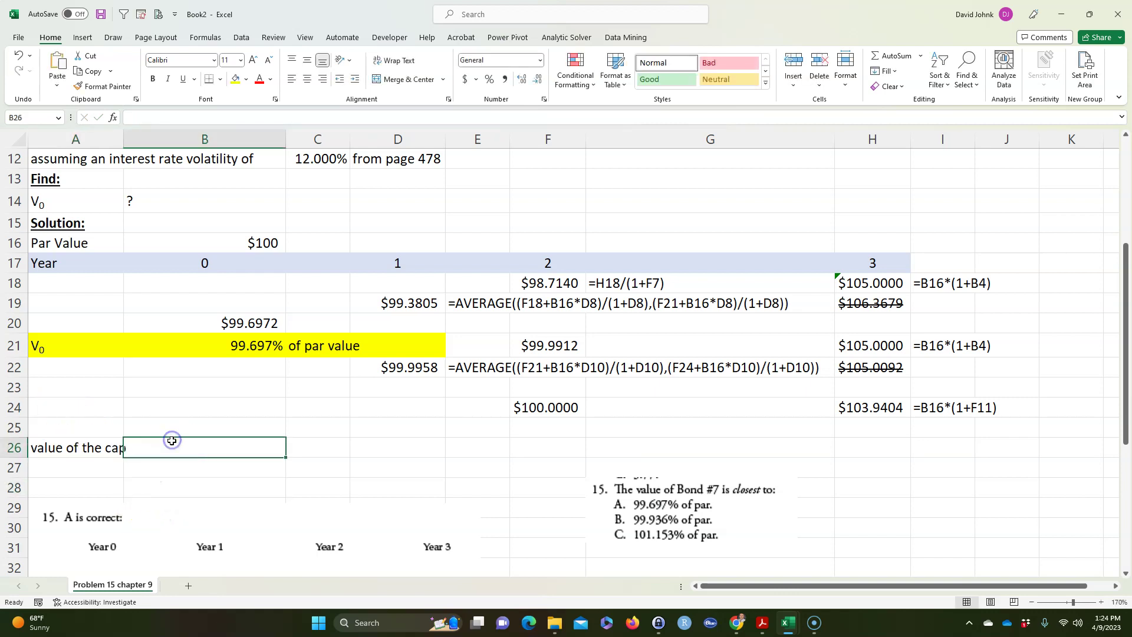
{"action": "left_click", "coordinate": [200, 458]}
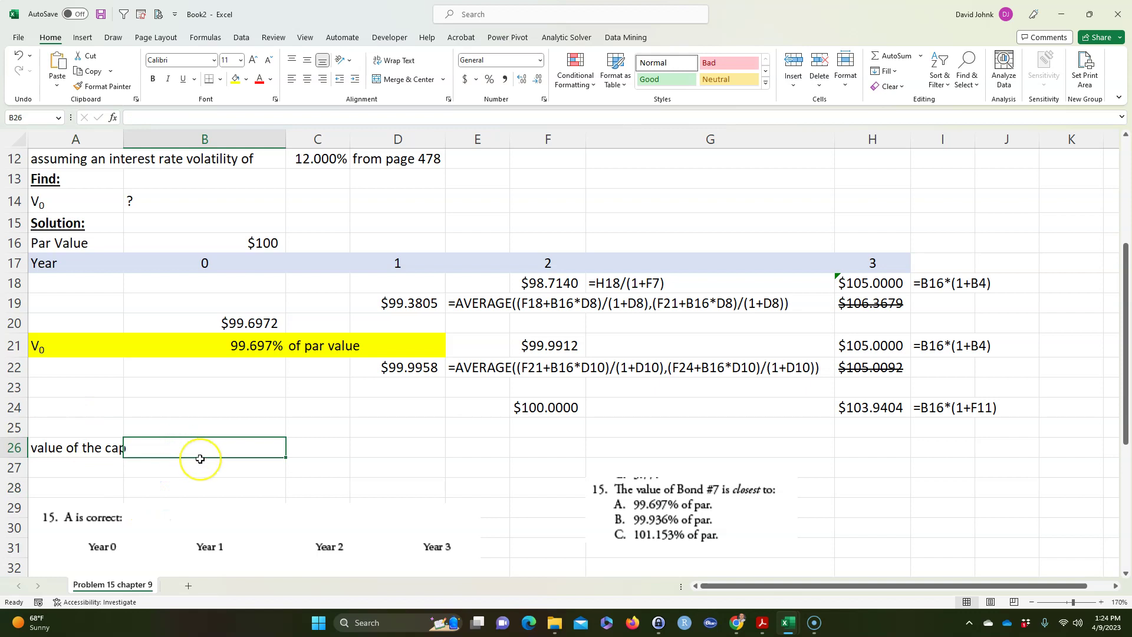
{"action": "type", "text": "="}
{"action": "left_click", "coordinate": [243, 239]}
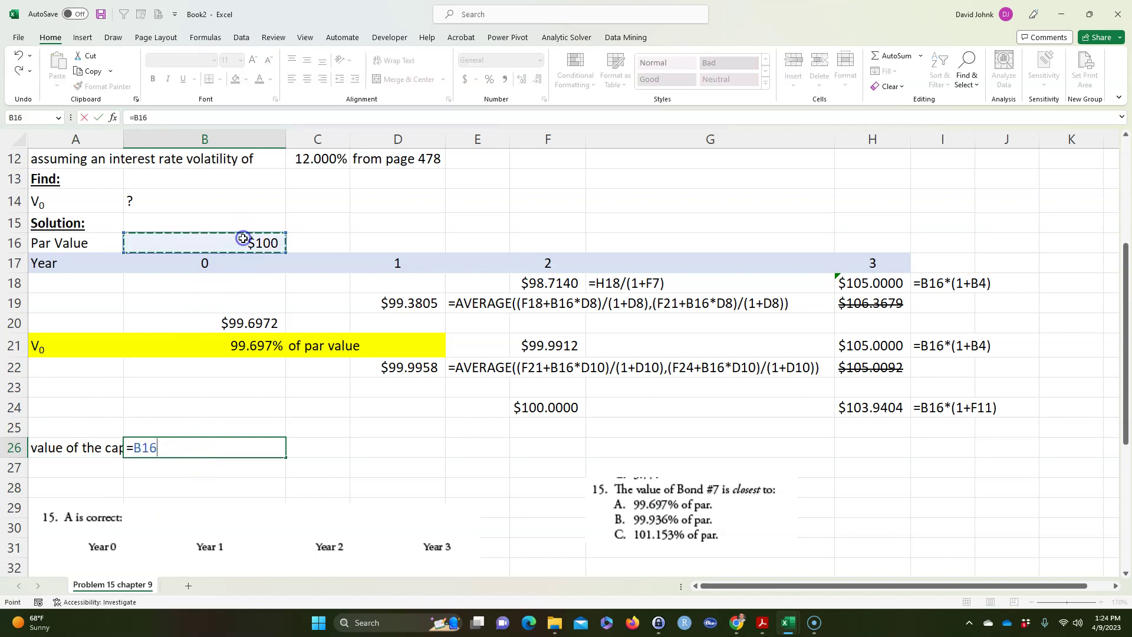
{"action": "type", "text": "-"}
{"action": "left_click", "coordinate": [251, 324]}
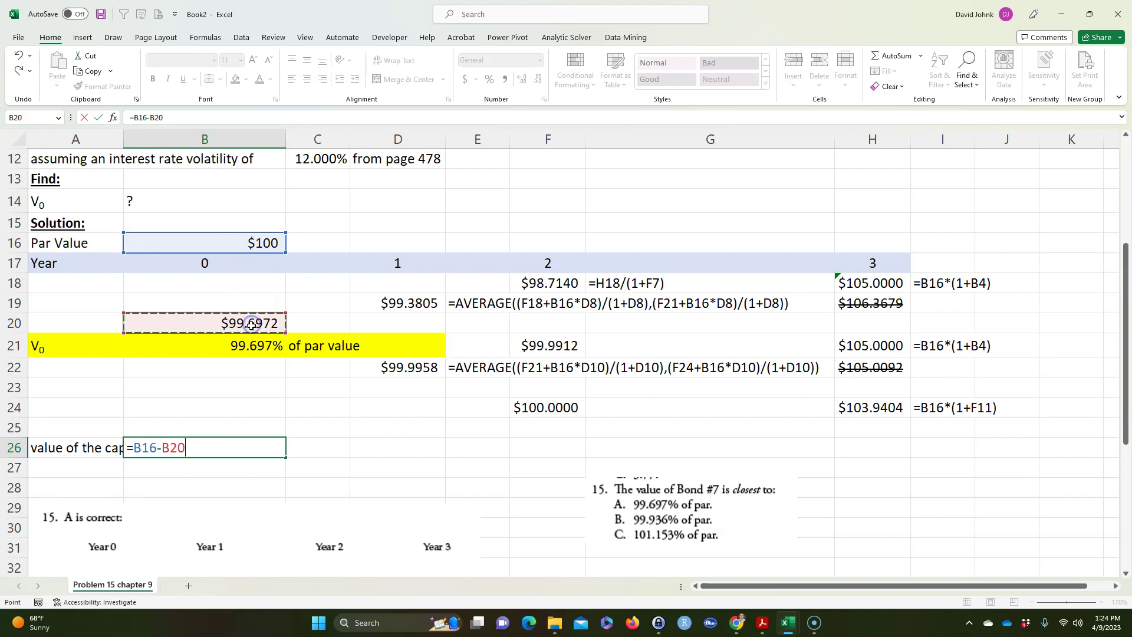
{"action": "key", "text": "Return"}
Step: Show B26 to four decimals ($0.3028), note '/$100 of par value' in C26, widen column A
{"action": "left_click", "coordinate": [269, 448]}
{"action": "left_click", "coordinate": [522, 79]}
{"action": "left_click", "coordinate": [521, 79]}
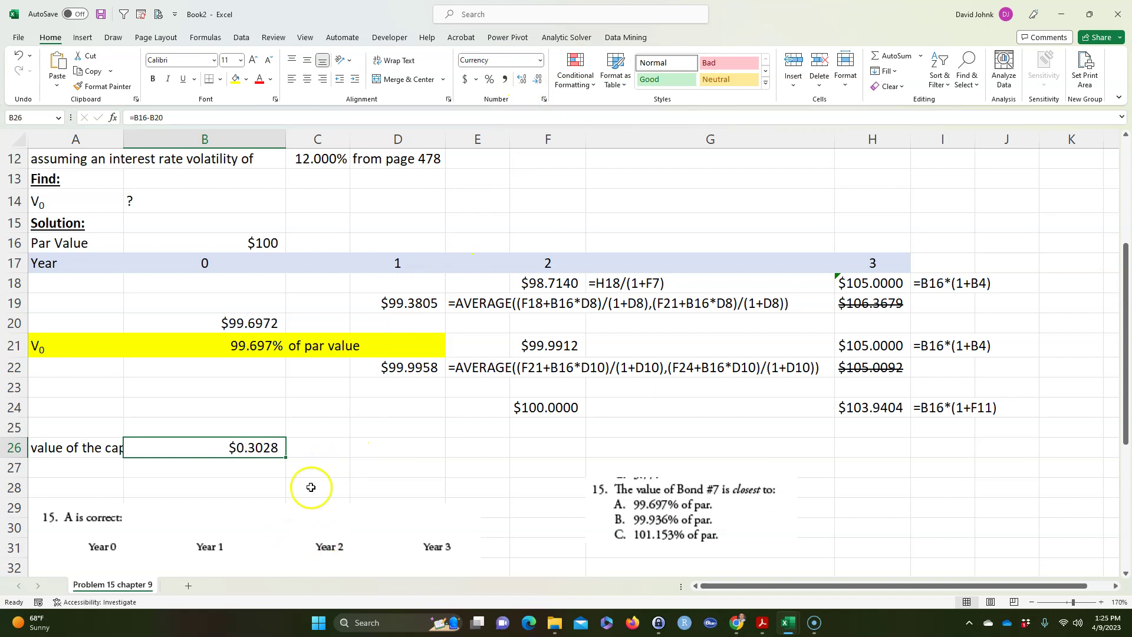
{"action": "left_click", "coordinate": [333, 454]}
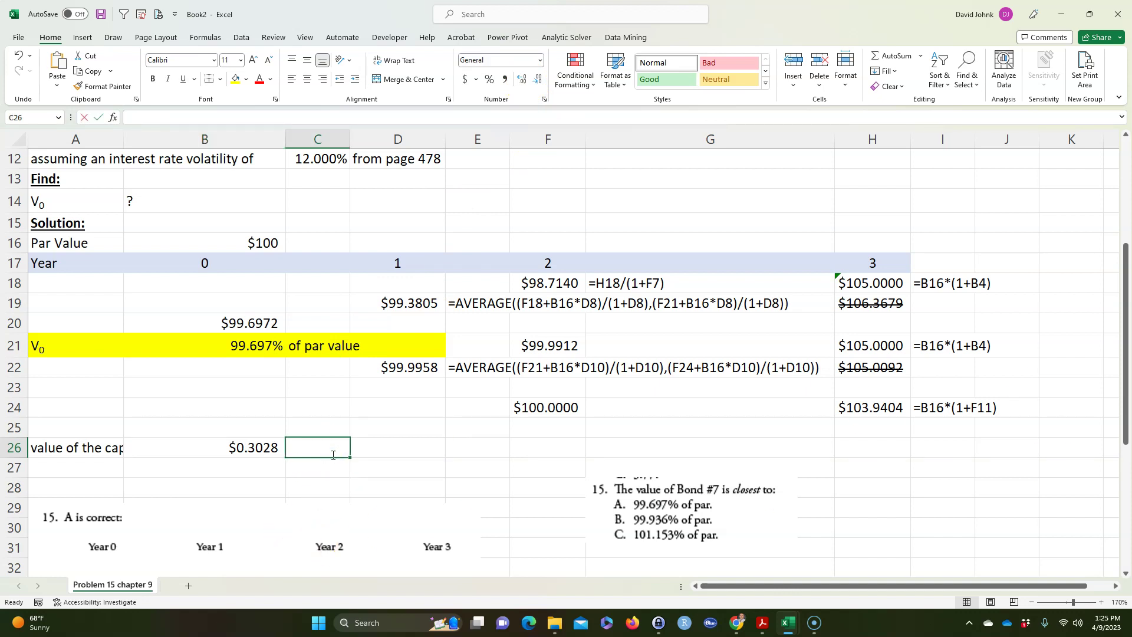
{"action": "type", "text": "'/$100 of par"}
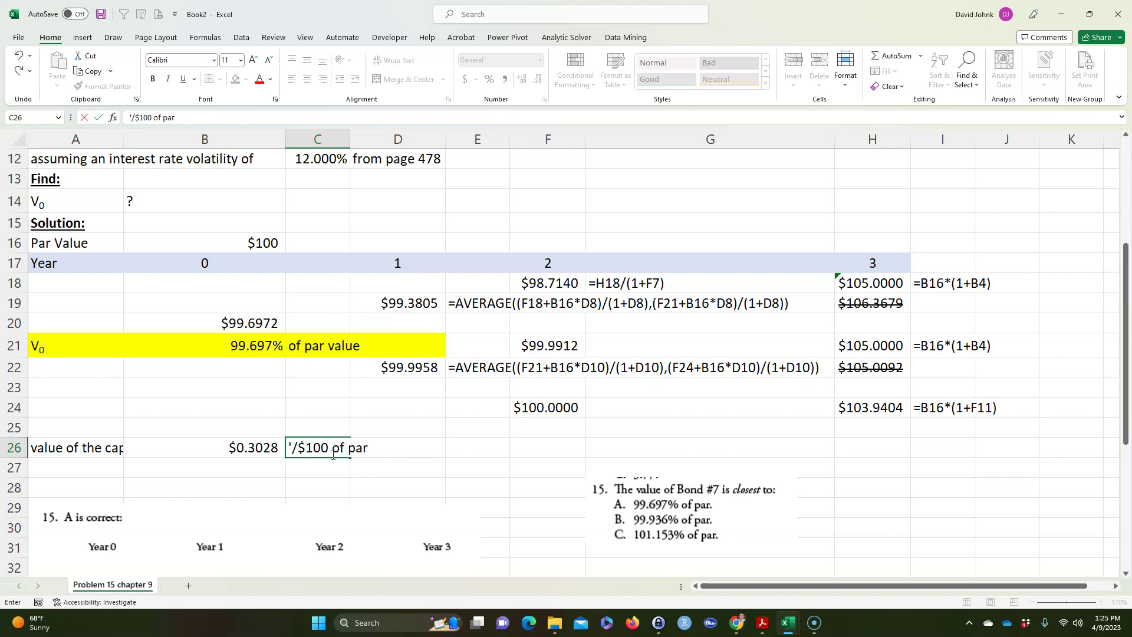
{"action": "type", "text": " value"}
{"action": "key", "text": "Return"}
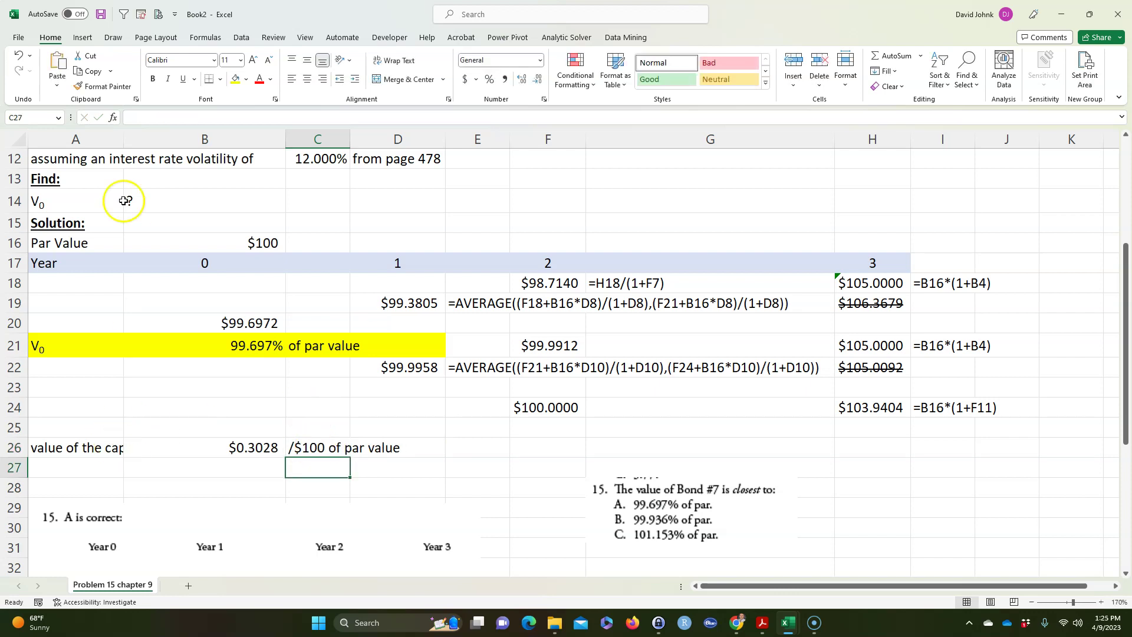
{"action": "left_click_drag", "start_coordinate": [124, 138], "coordinate": [142, 138]}
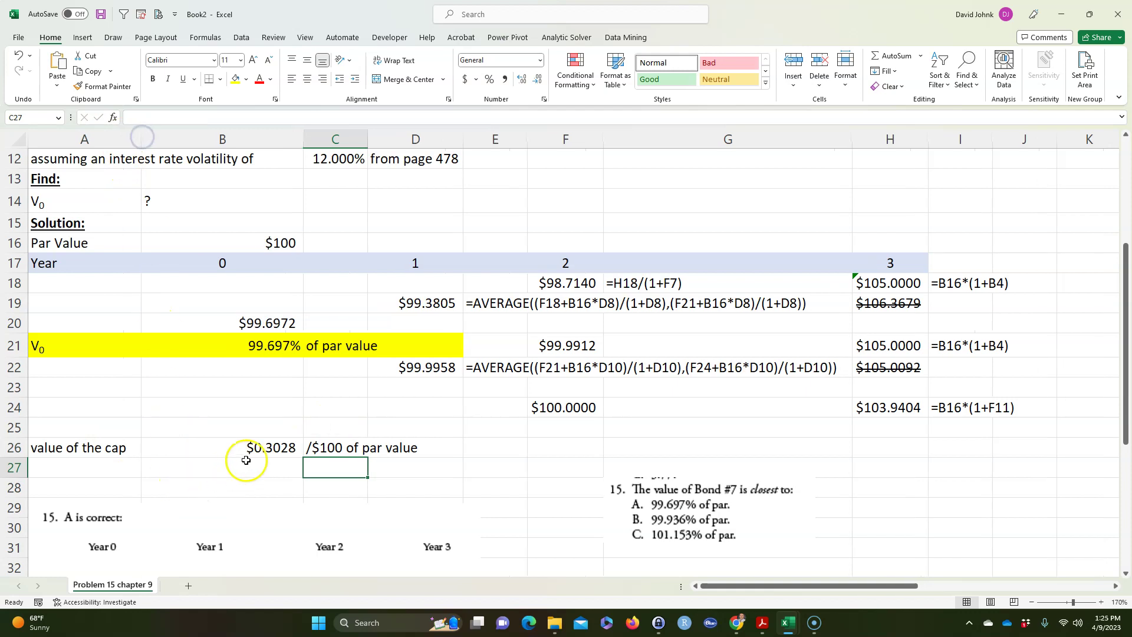
{"action": "left_click", "coordinate": [265, 449]}
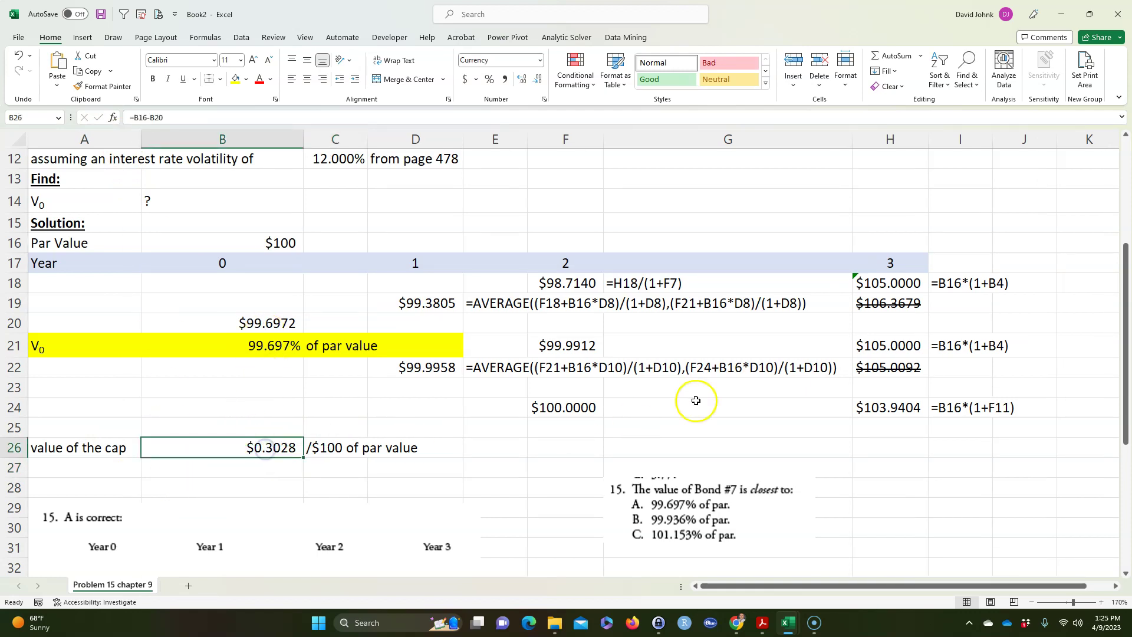
{"action": "left_click", "coordinate": [511, 466]}
{"action": "scroll", "coordinate": [507, 462], "scroll_direction": "up", "scroll_amount": 3}
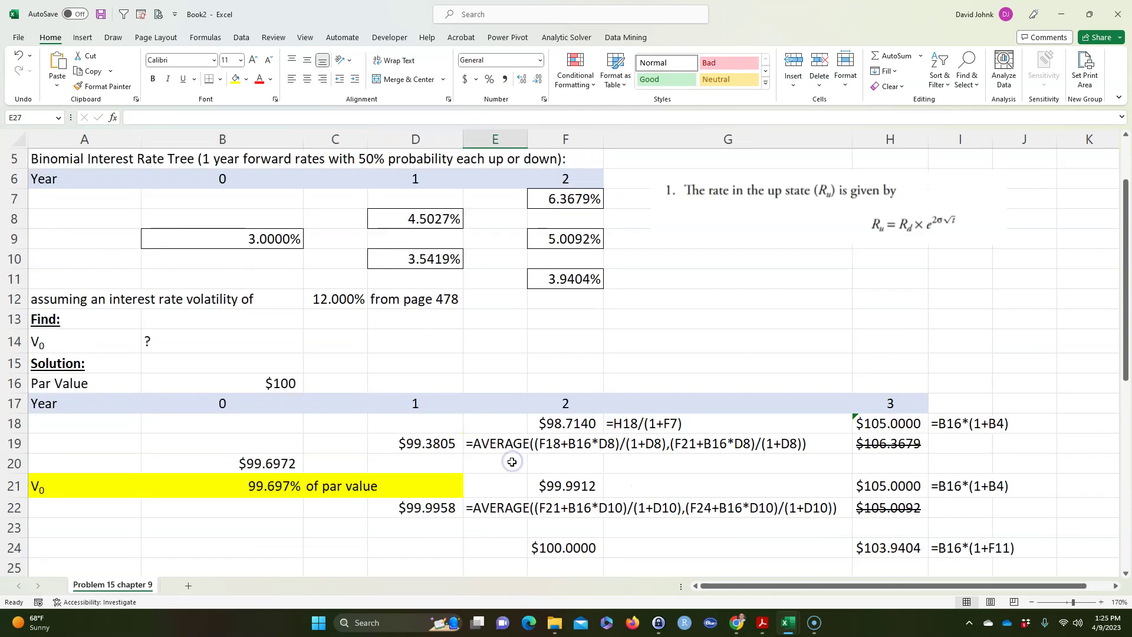
{"action": "left_click", "coordinate": [333, 321]}
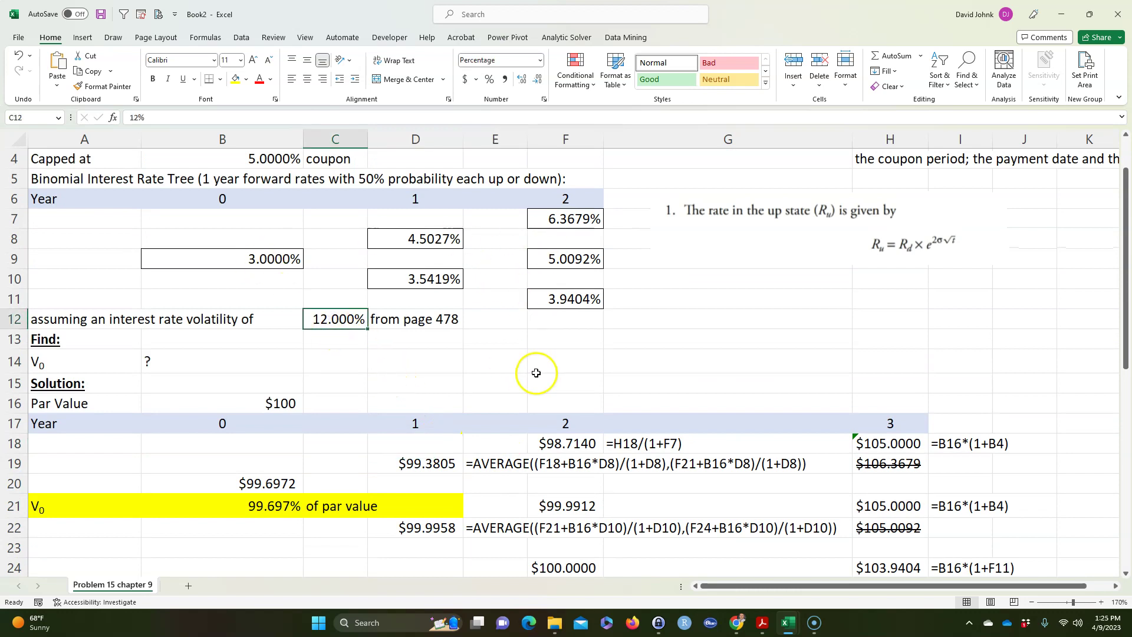
{"action": "scroll", "coordinate": [537, 372], "scroll_direction": "down", "scroll_amount": 3}
{"action": "scroll", "coordinate": [536, 378], "scroll_direction": "down", "scroll_amount": 1}
{"action": "scroll", "coordinate": [513, 405], "scroll_direction": "up", "scroll_amount": 5}
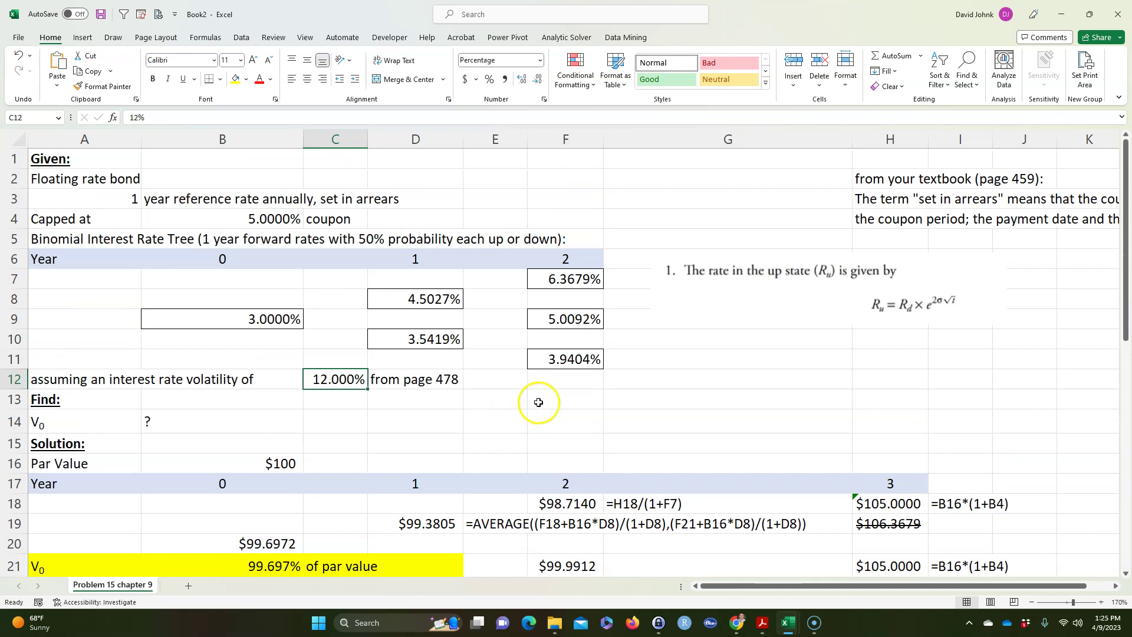
{"action": "scroll", "coordinate": [523, 397], "scroll_direction": "down", "scroll_amount": 1}
{"action": "scroll", "coordinate": [524, 397], "scroll_direction": "down", "scroll_amount": 5}
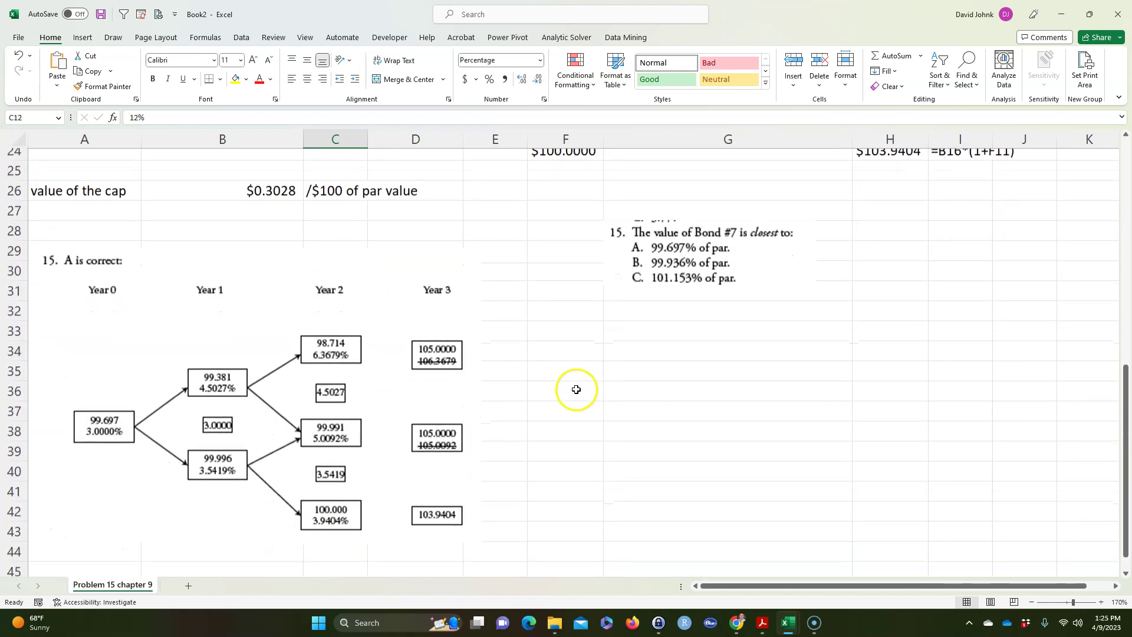
{"action": "scroll", "coordinate": [546, 391], "scroll_direction": "up", "scroll_amount": 7}
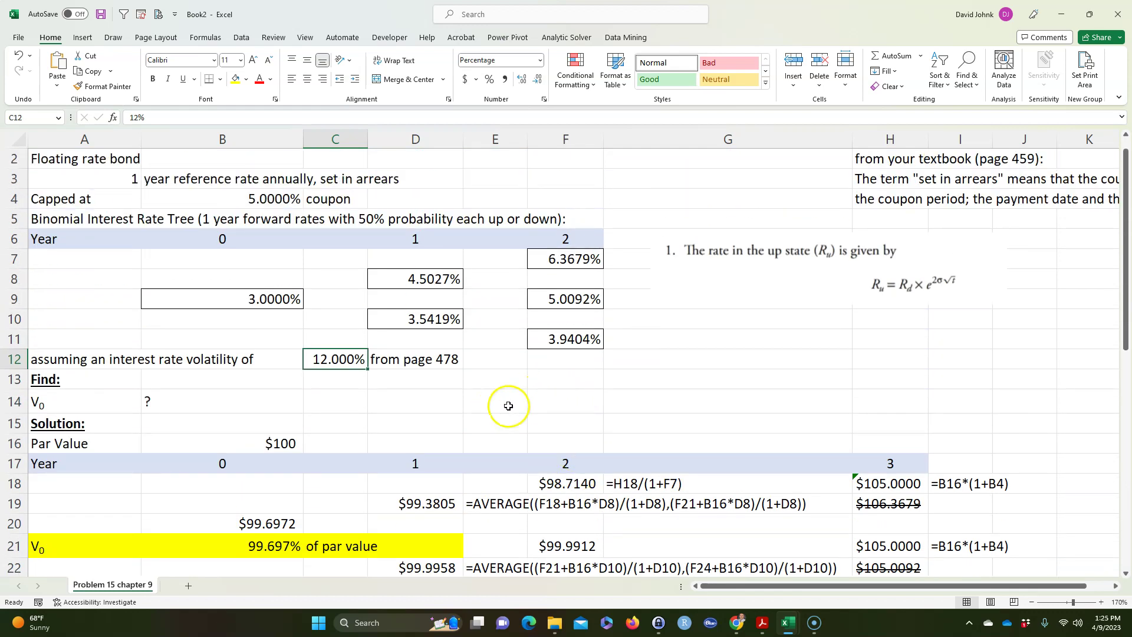
{"action": "left_click_drag", "start_coordinate": [50, 356], "coordinate": [417, 331]}
{"action": "left_click_drag", "start_coordinate": [184, 258], "coordinate": [546, 363]}
{"action": "left_click", "coordinate": [433, 397]}
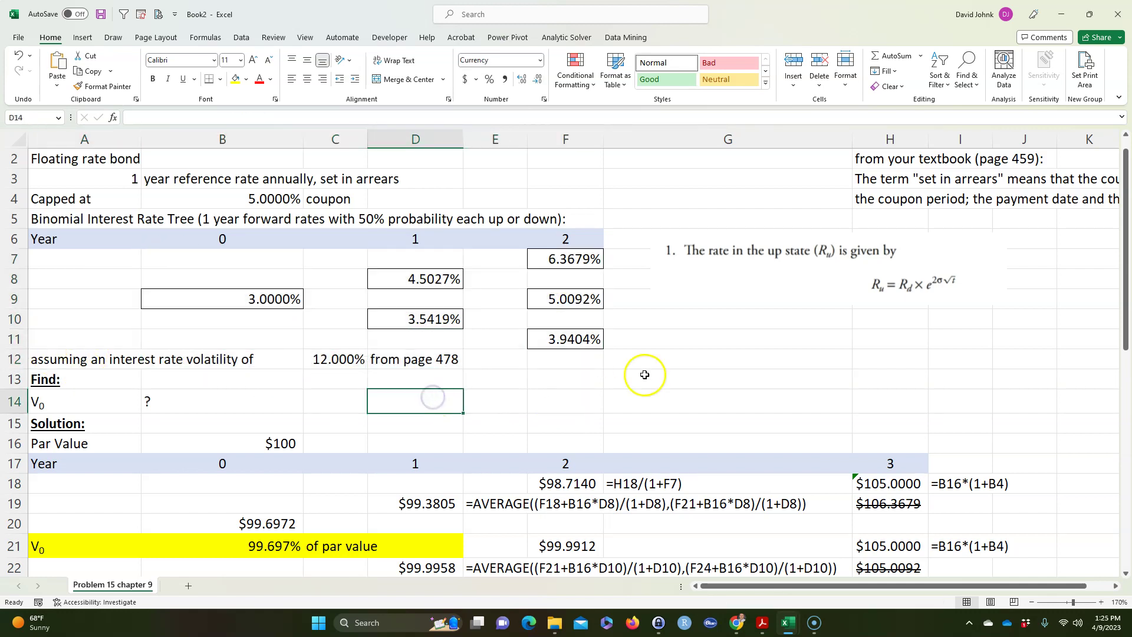
{"action": "scroll", "coordinate": [525, 358], "scroll_direction": "down", "scroll_amount": 3}
{"action": "scroll", "coordinate": [510, 359], "scroll_direction": "up", "scroll_amount": 4}
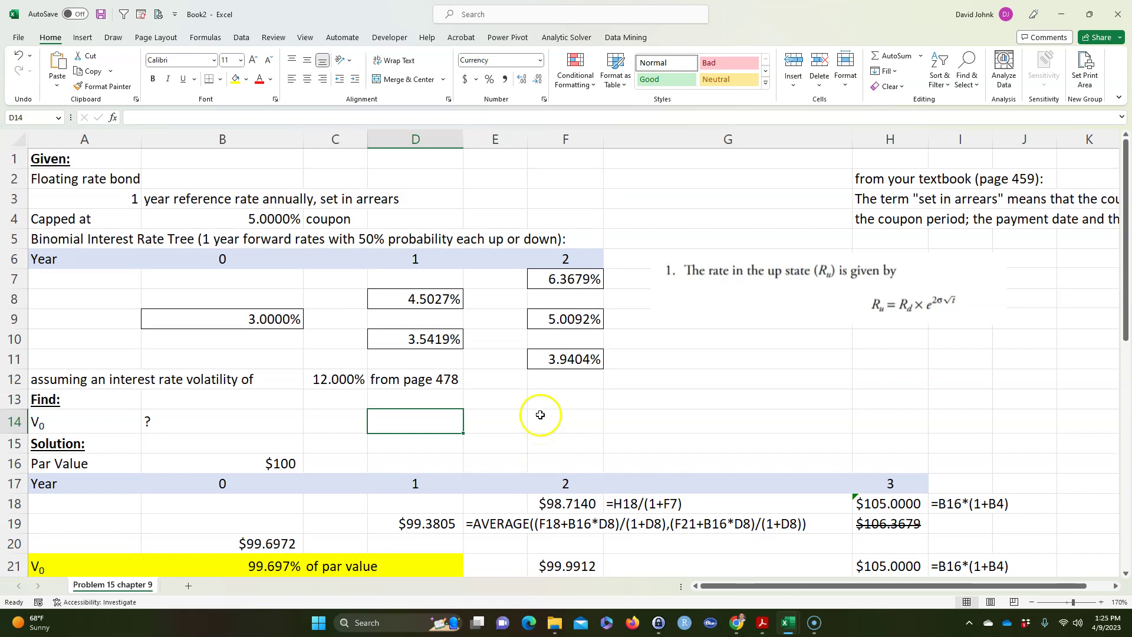
{"action": "scroll", "coordinate": [538, 407], "scroll_direction": "down", "scroll_amount": 3}
{"action": "scroll", "coordinate": [531, 391], "scroll_direction": "down", "scroll_amount": 4}
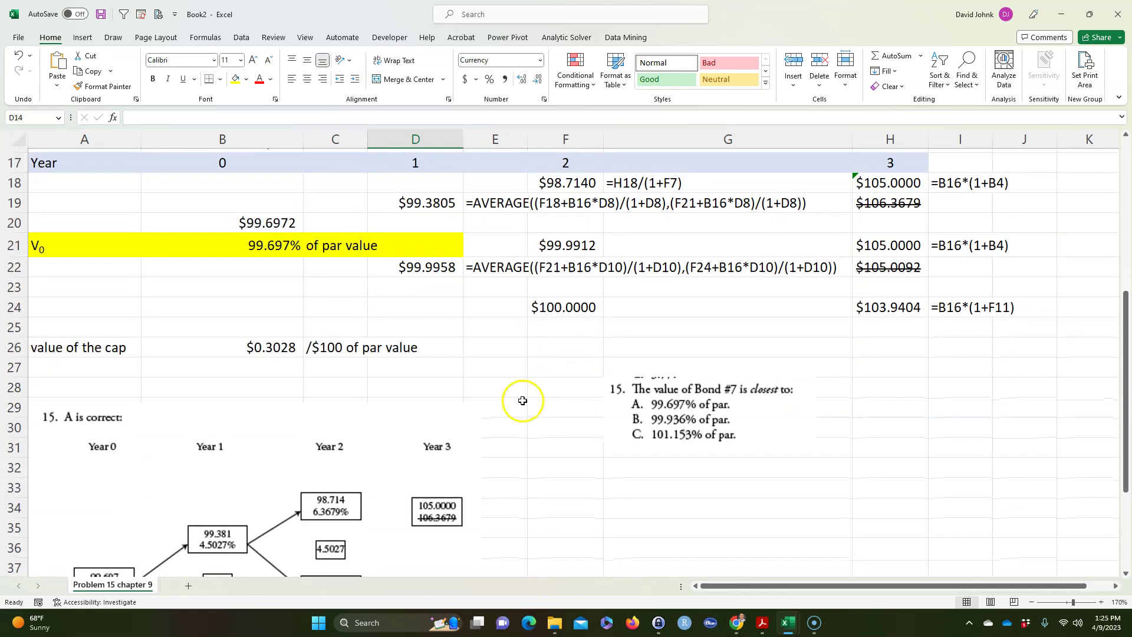
{"action": "scroll", "coordinate": [553, 389], "scroll_direction": "up", "scroll_amount": 5}
{"action": "scroll", "coordinate": [552, 390], "scroll_direction": "up", "scroll_amount": 4}
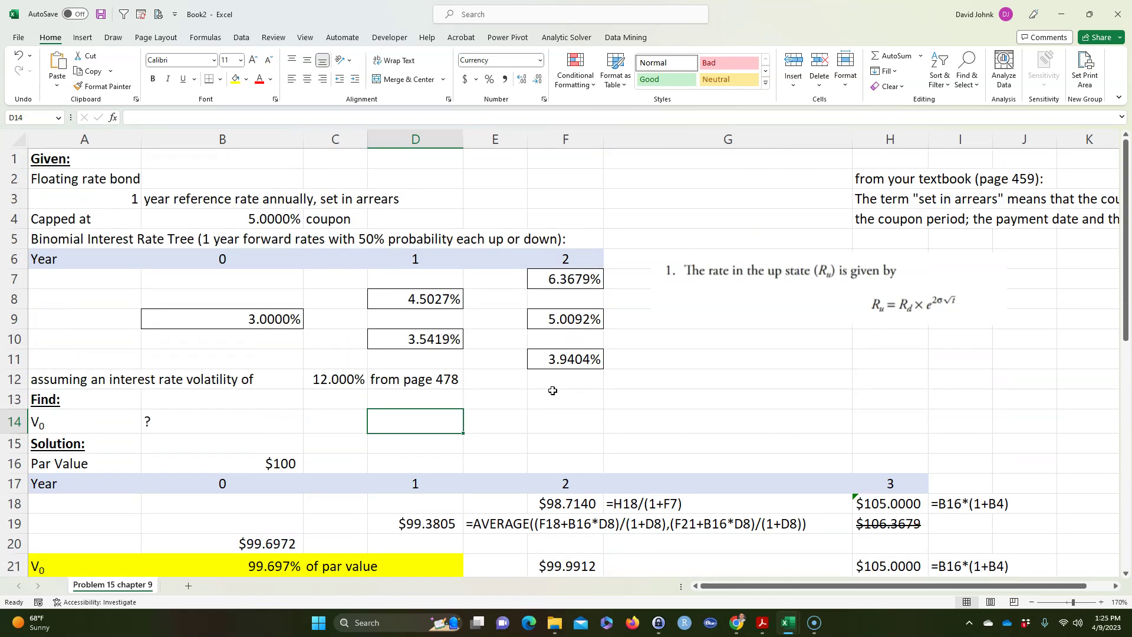
{"action": "left_click_drag", "start_coordinate": [283, 277], "coordinate": [552, 359]}
{"action": "left_click", "coordinate": [267, 217]}
{"action": "scroll", "coordinate": [519, 427], "scroll_direction": "down", "scroll_amount": 4}
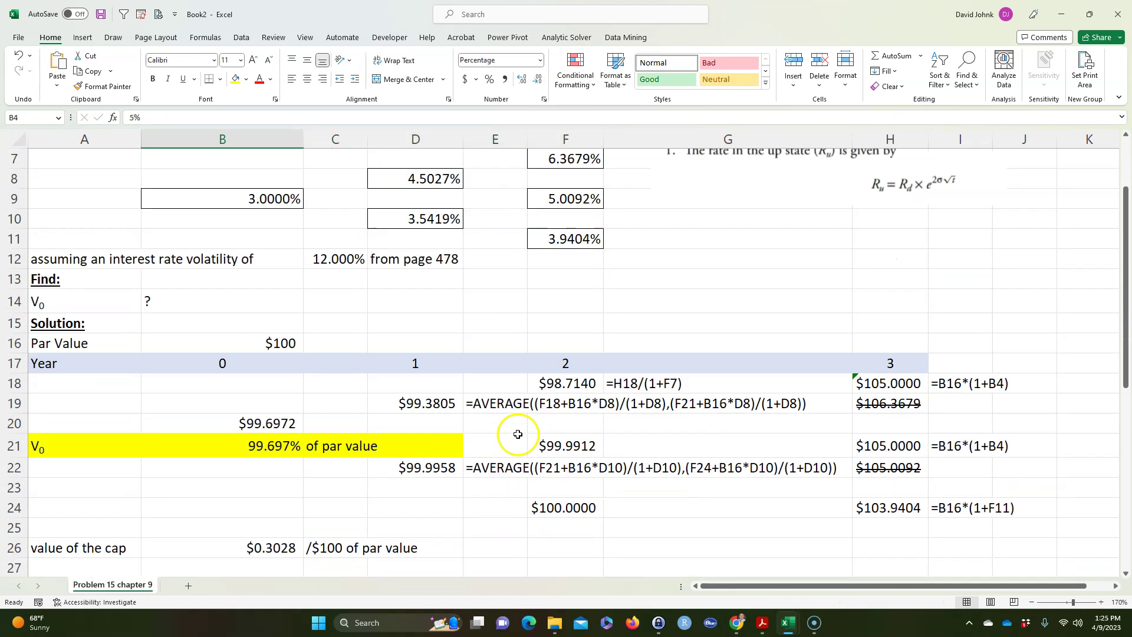
{"action": "scroll", "coordinate": [497, 481], "scroll_direction": "up", "scroll_amount": 3}
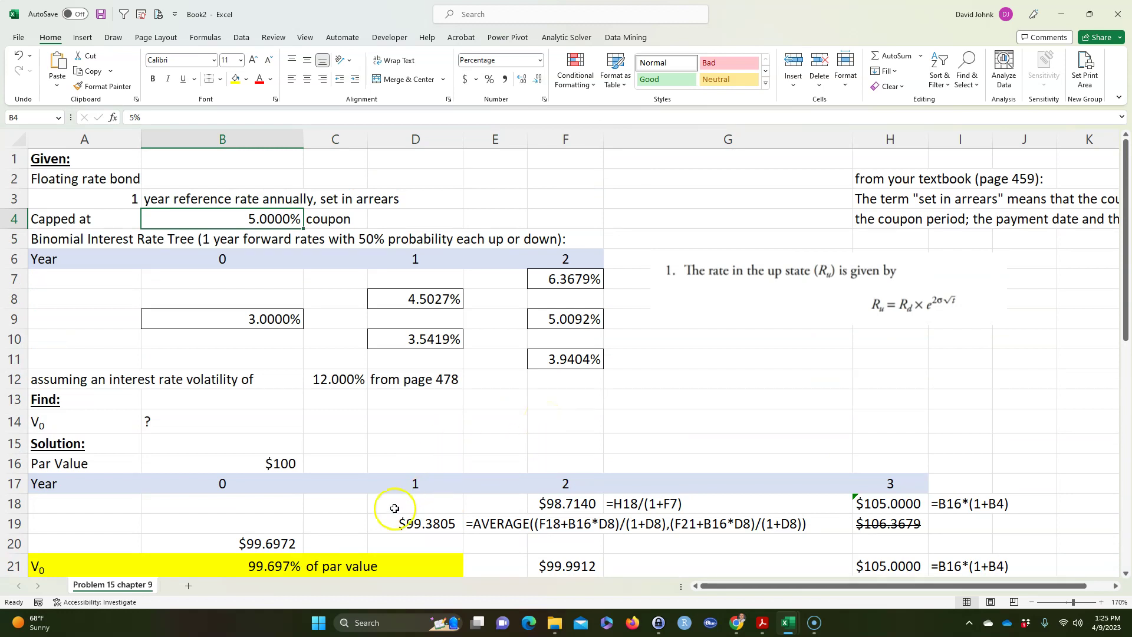
{"action": "double_click", "coordinate": [267, 541]}
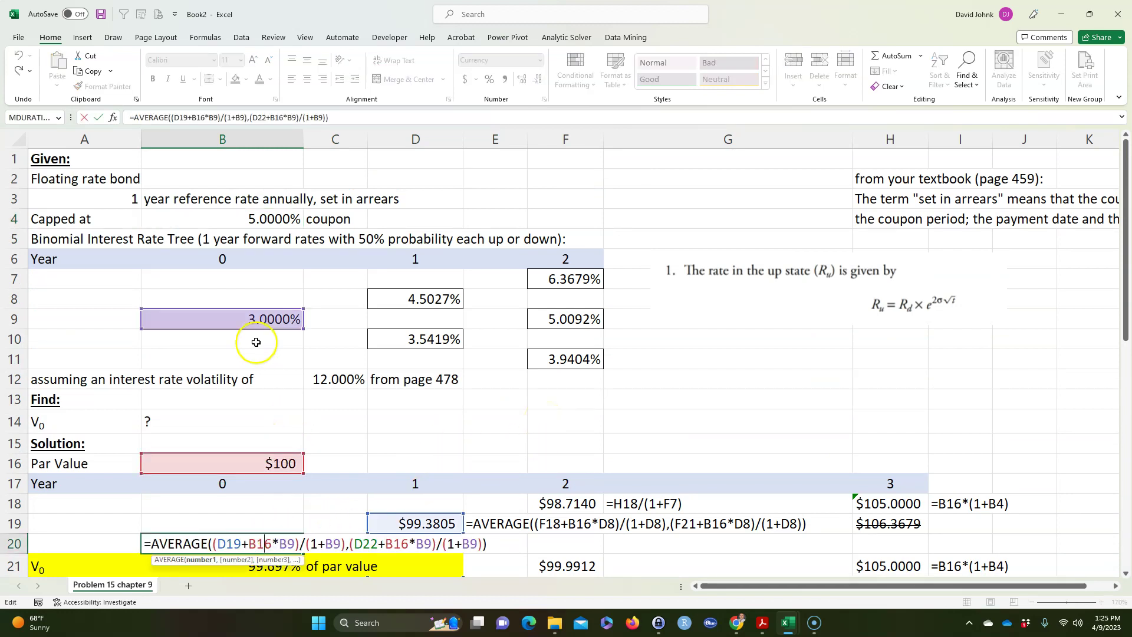
{"action": "key", "text": "Escape"}
{"action": "left_click", "coordinate": [280, 463]}
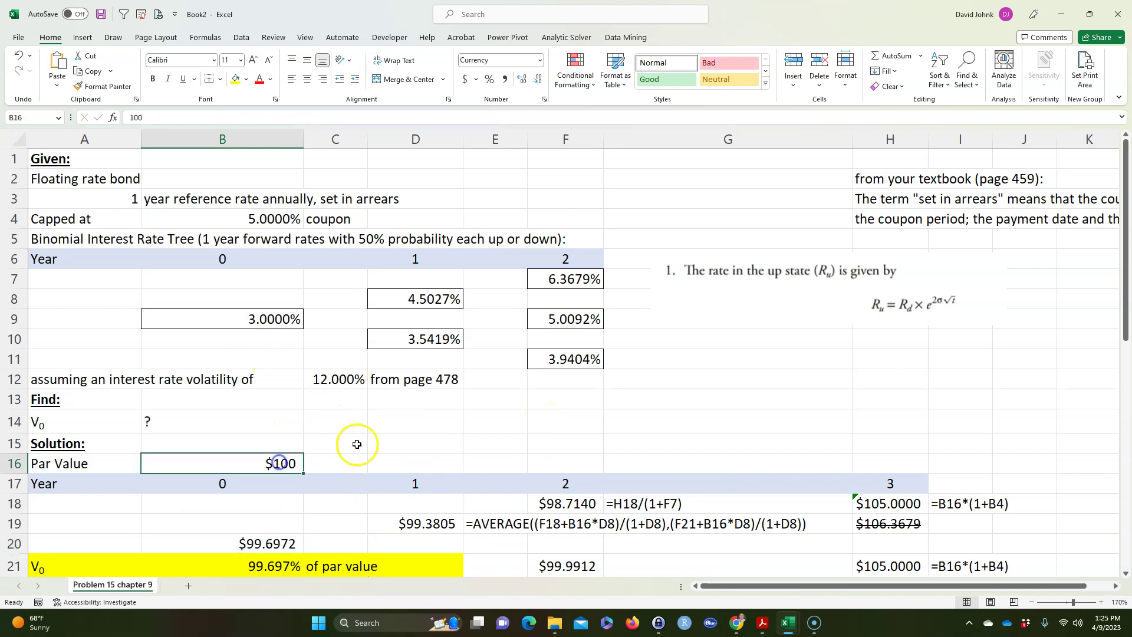
{"action": "left_click", "coordinate": [494, 407]}
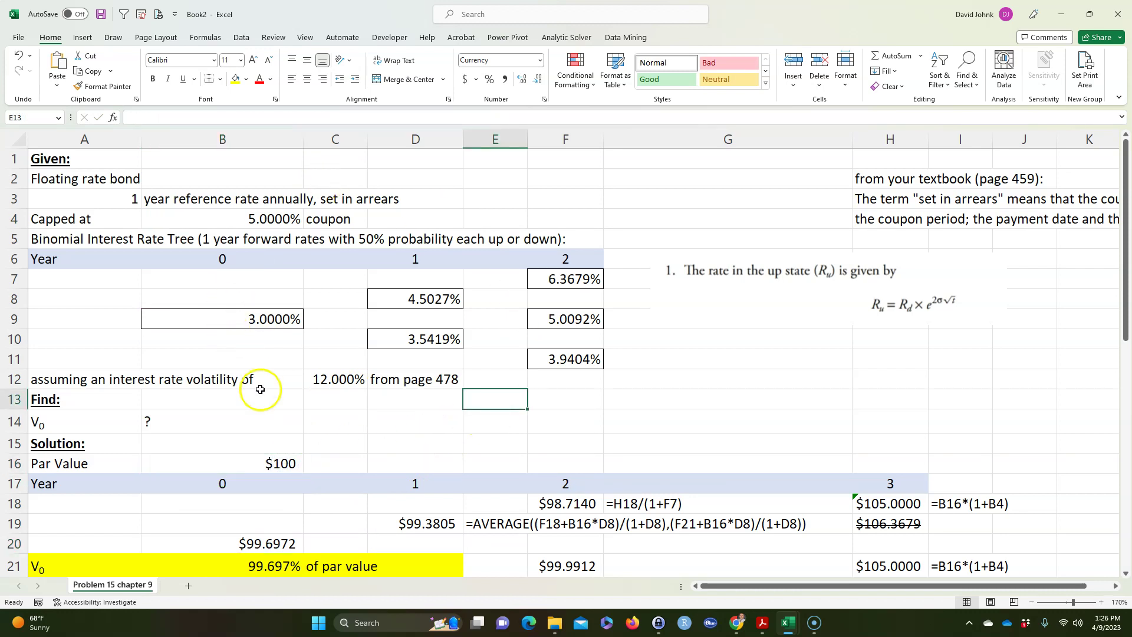